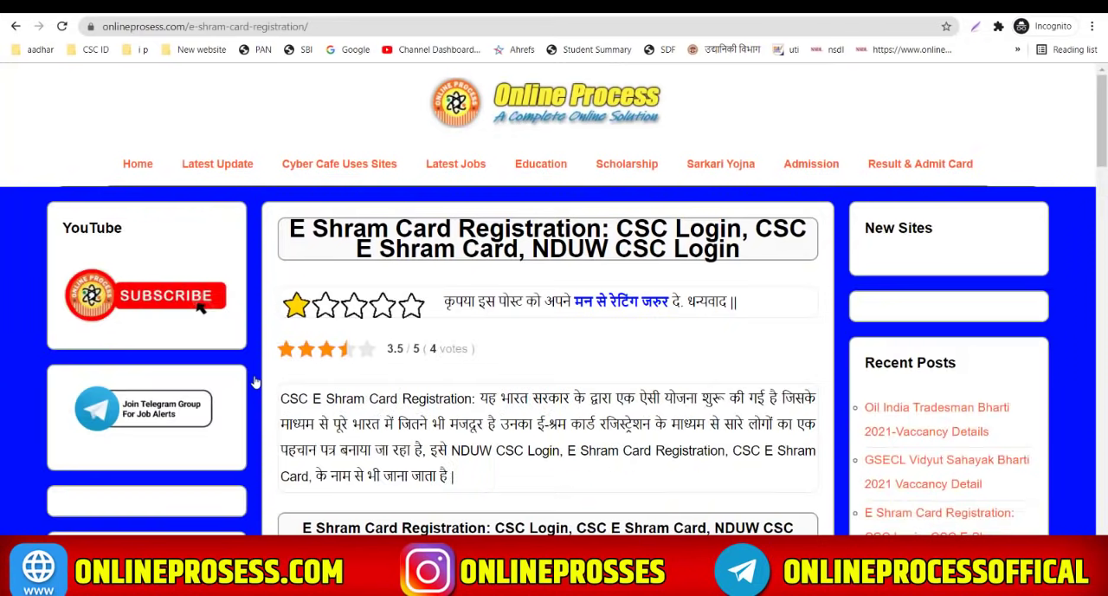
# Open the Online Apply link among the important links for E Shram Card registration.
pyautogui.scroll(-3, 440, 367)
pyautogui.scroll(-15, 459, 369)
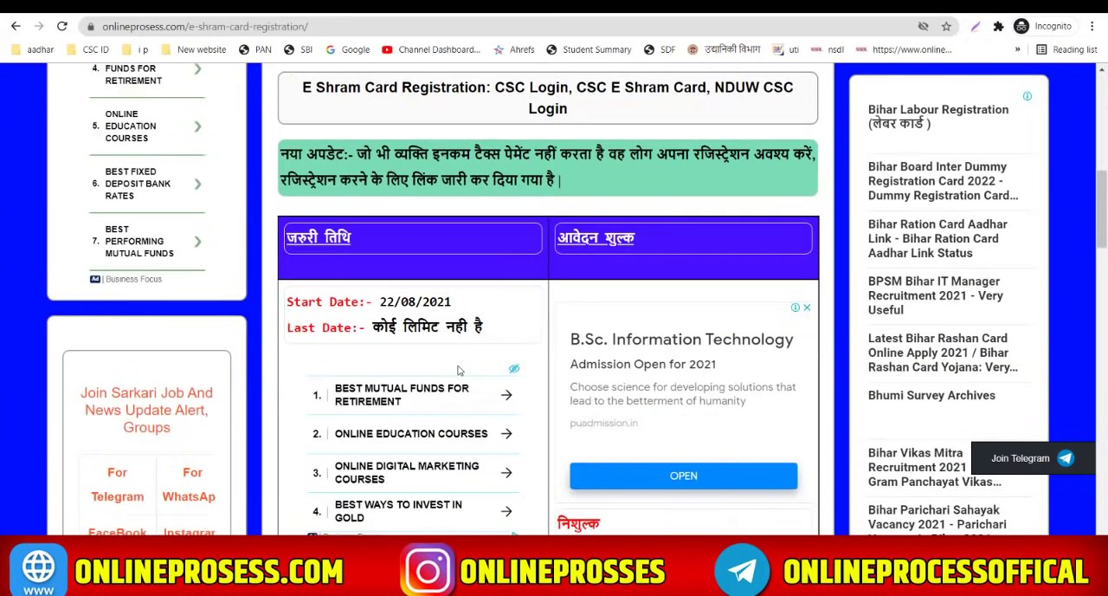
pyautogui.scroll(-1, 459, 370)
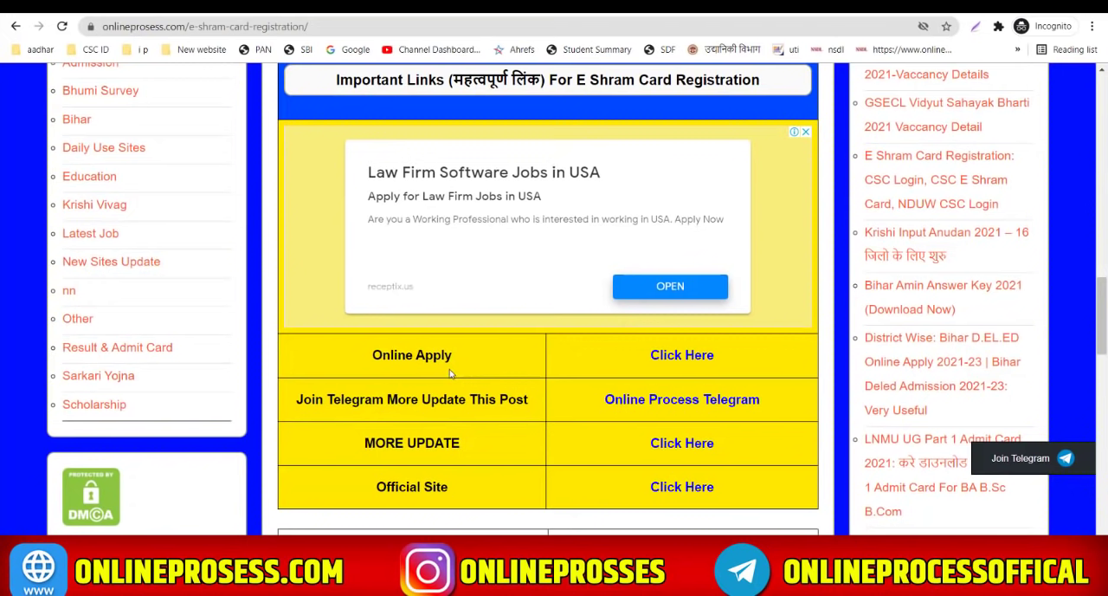
pyautogui.click(706, 358)
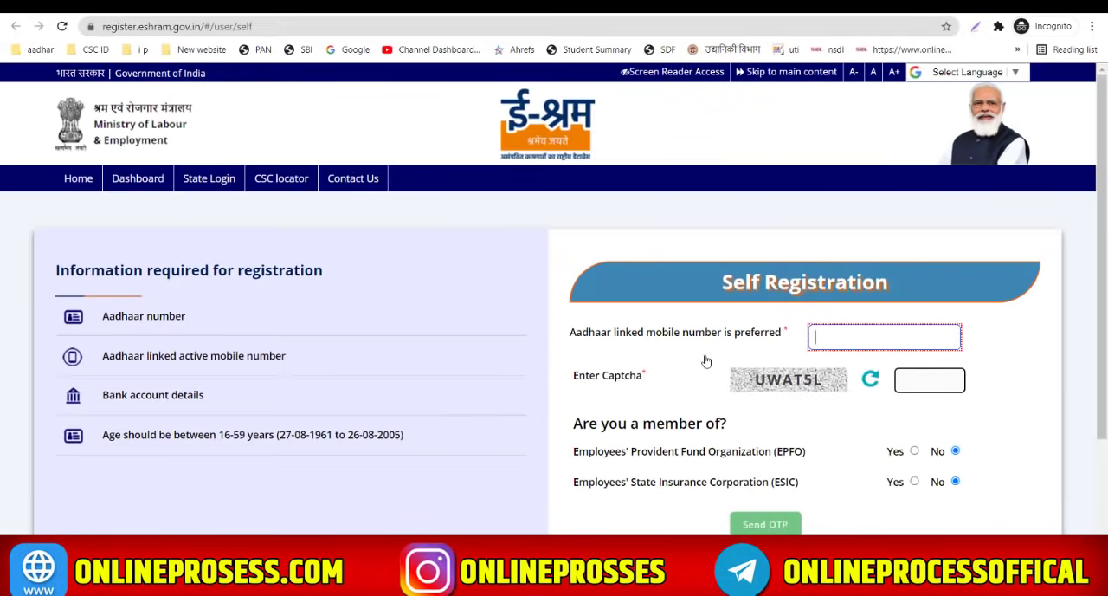
# Review the information required for self registration, including the bank account details and the permitted age and birth date range.
pyautogui.click(104, 321)
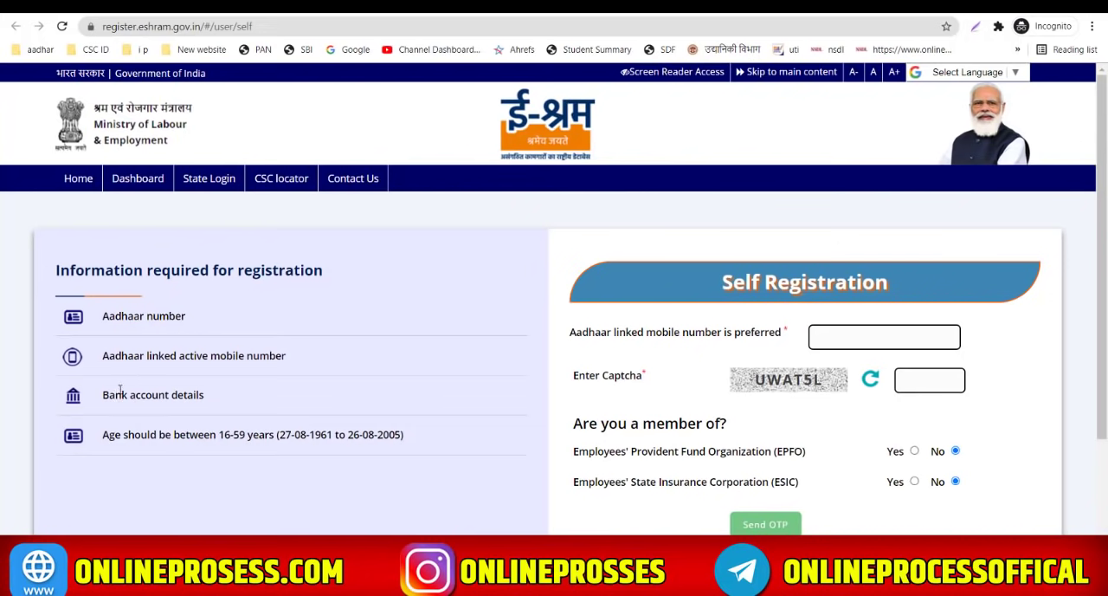
pyautogui.moveTo(120, 394); pyautogui.dragTo(145, 397)
pyautogui.moveTo(165, 433); pyautogui.dragTo(245, 433)
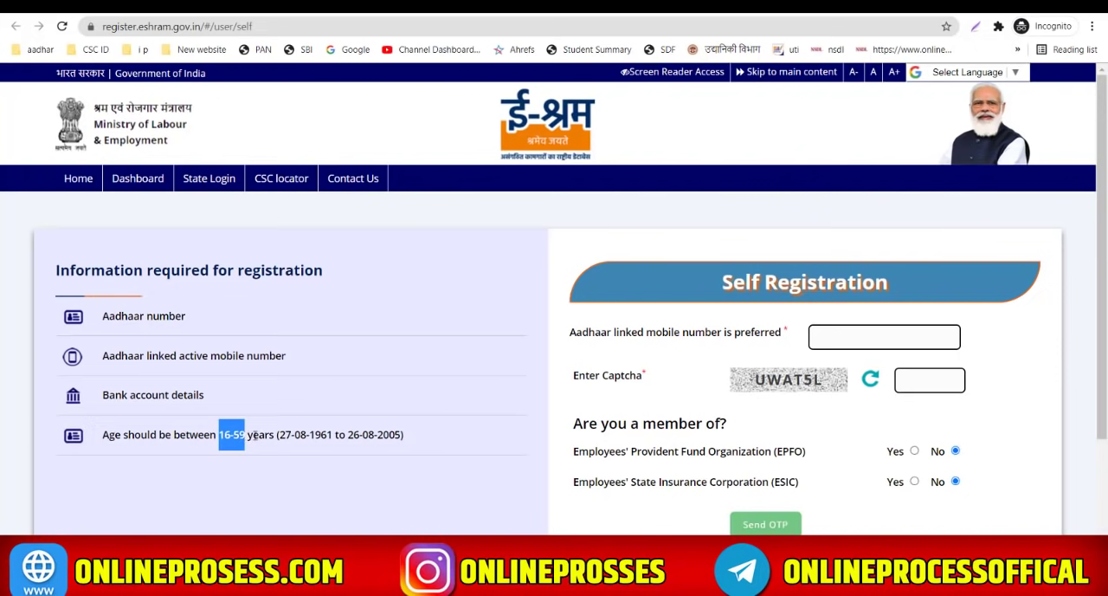
pyautogui.moveTo(299, 434); pyautogui.dragTo(402, 434)
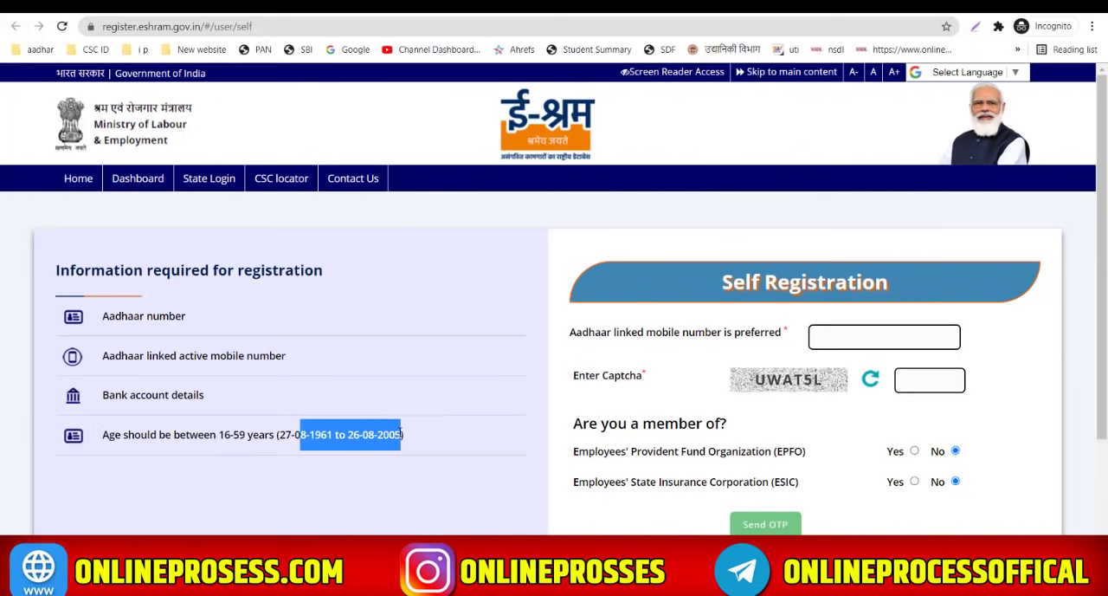
pyautogui.click(321, 440)
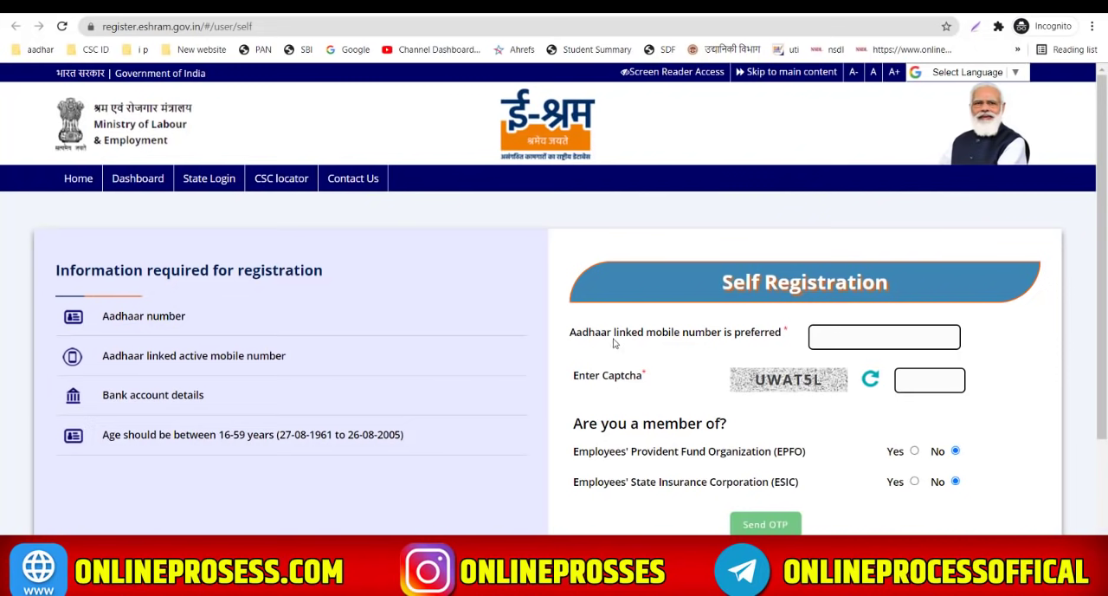
# Enter the Aadhaar-linked mobile number and the captcha, leave EPFO and ESIC membership at No, and request the OTP.
pyautogui.click(829, 332)
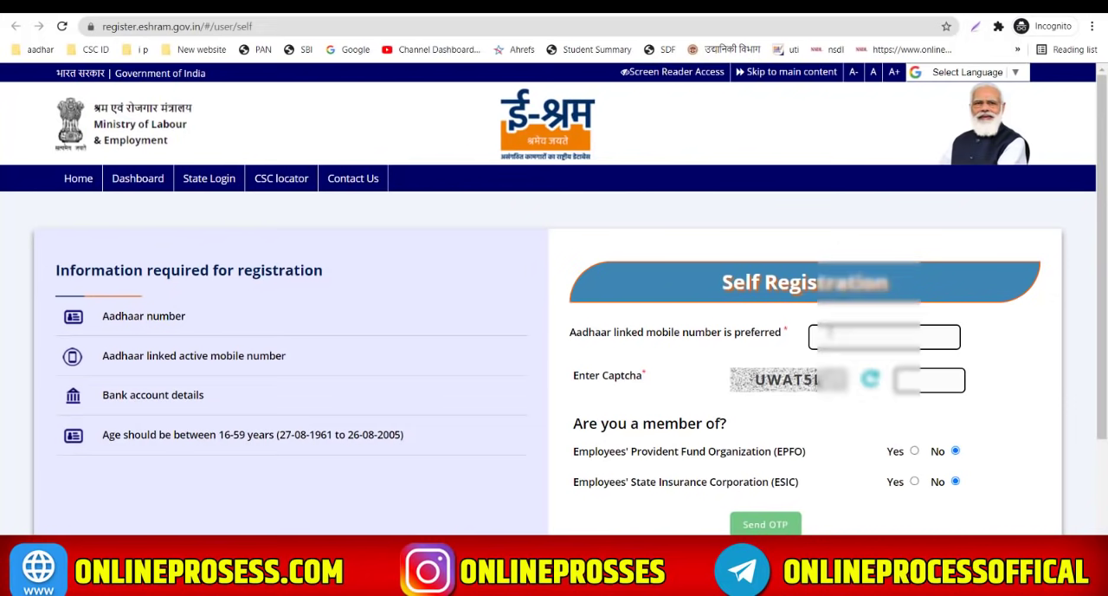
pyautogui.click(929, 380)
pyautogui.write('UWAT5L')
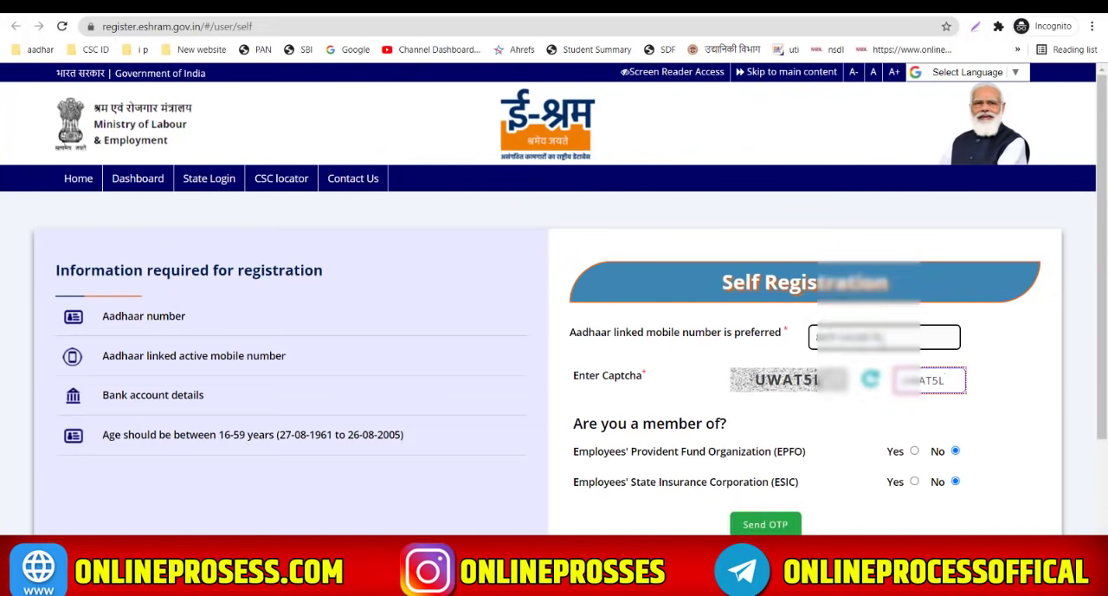
pyautogui.moveTo(639, 376); pyautogui.dragTo(674, 382)
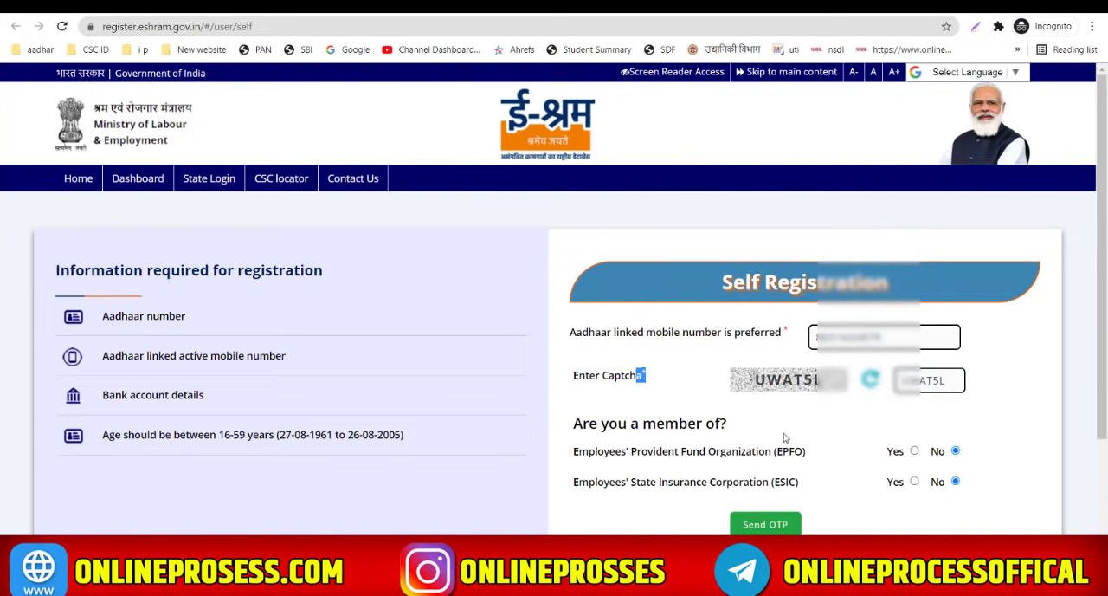
pyautogui.moveTo(941, 439); pyautogui.dragTo(978, 490)
pyautogui.click(989, 487)
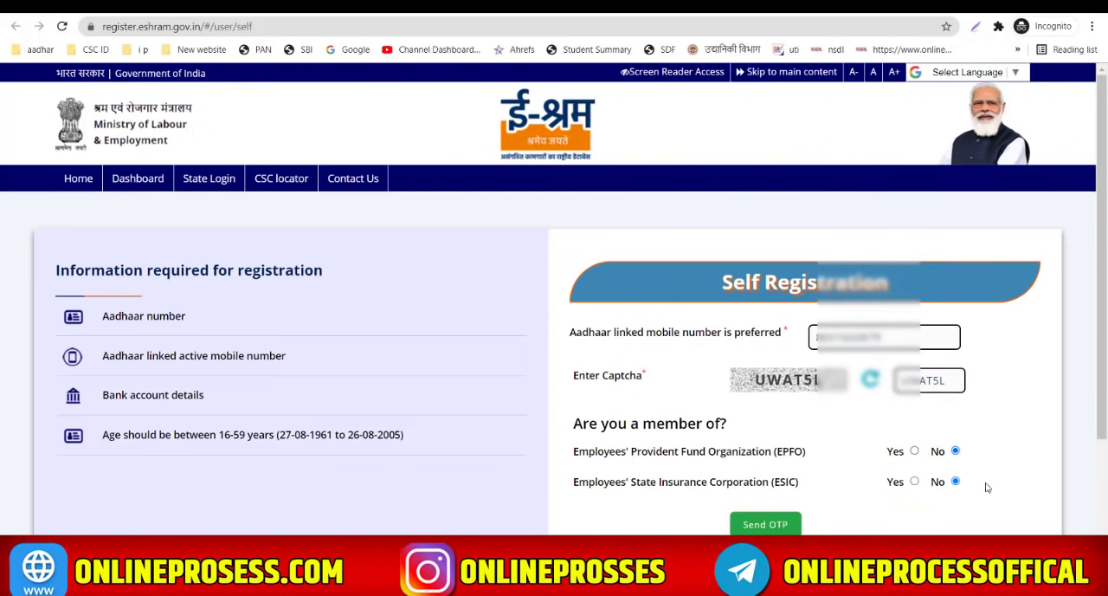
pyautogui.click(782, 524)
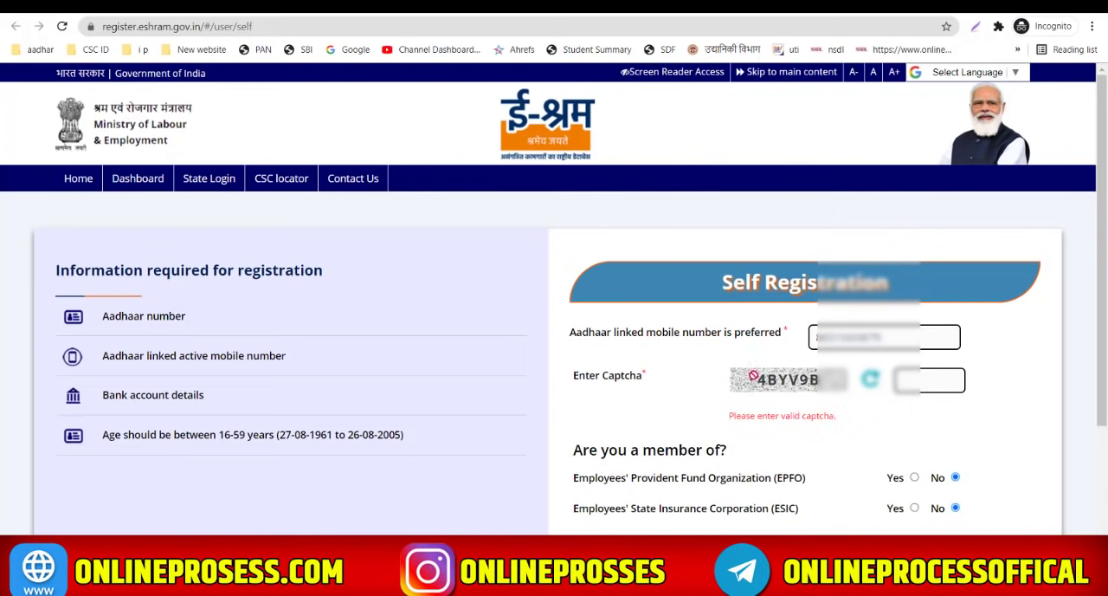
# Fill in the newly displayed captcha and request the OTP for the mobile number again.
pyautogui.click(923, 374)
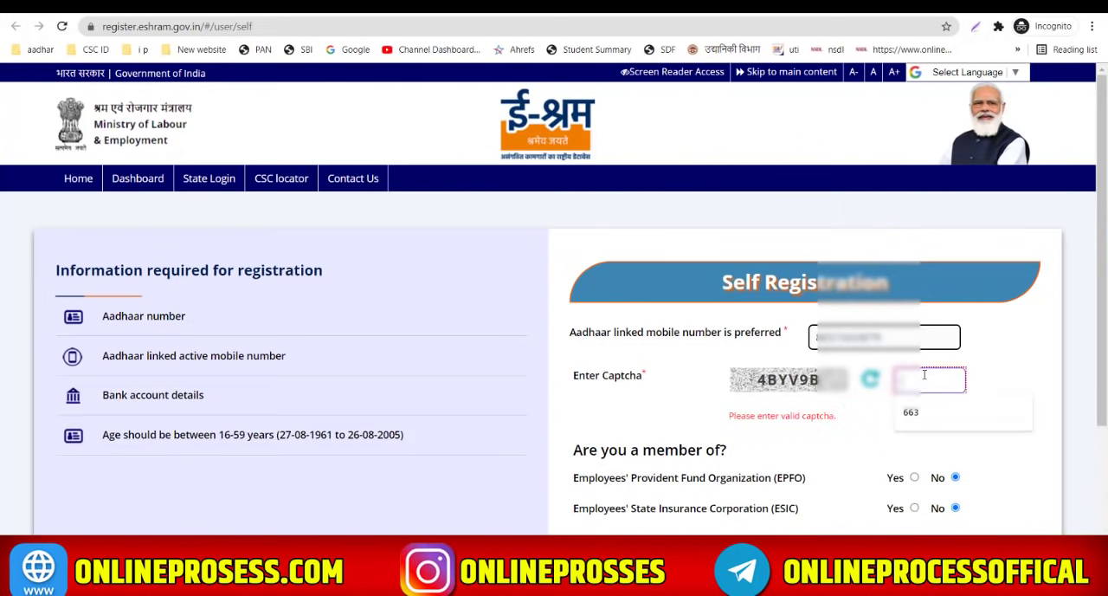
pyautogui.write('4BYV')
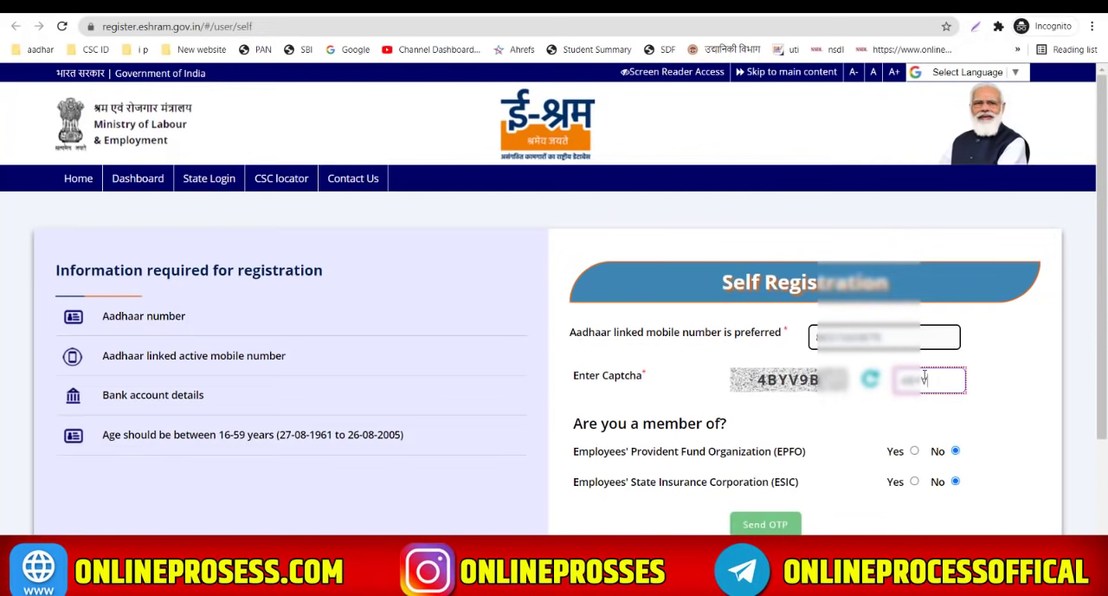
pyautogui.write('9B')
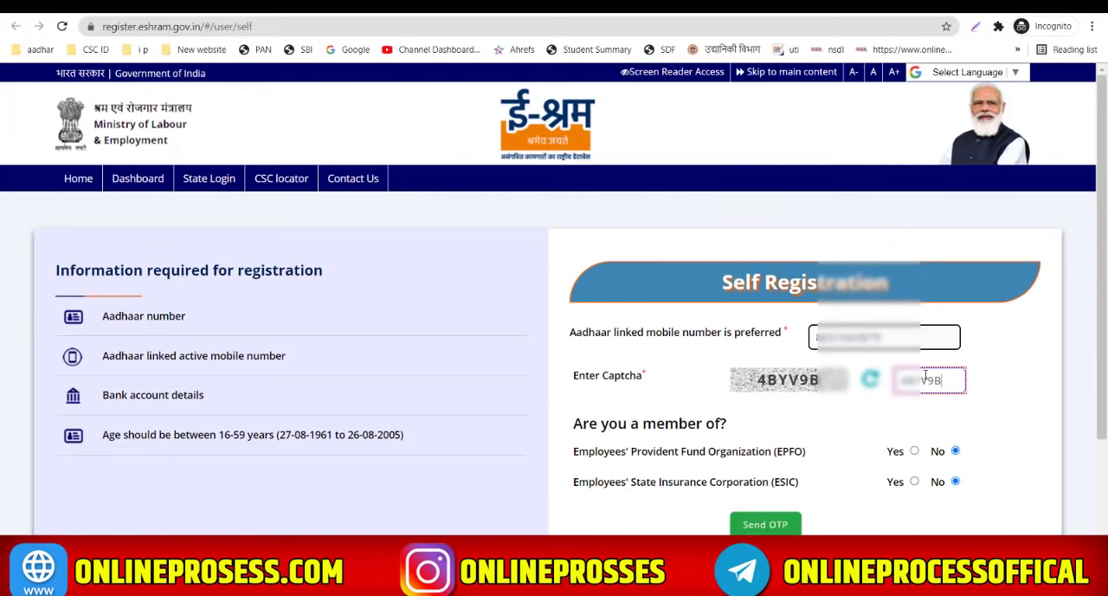
pyautogui.click(779, 523)
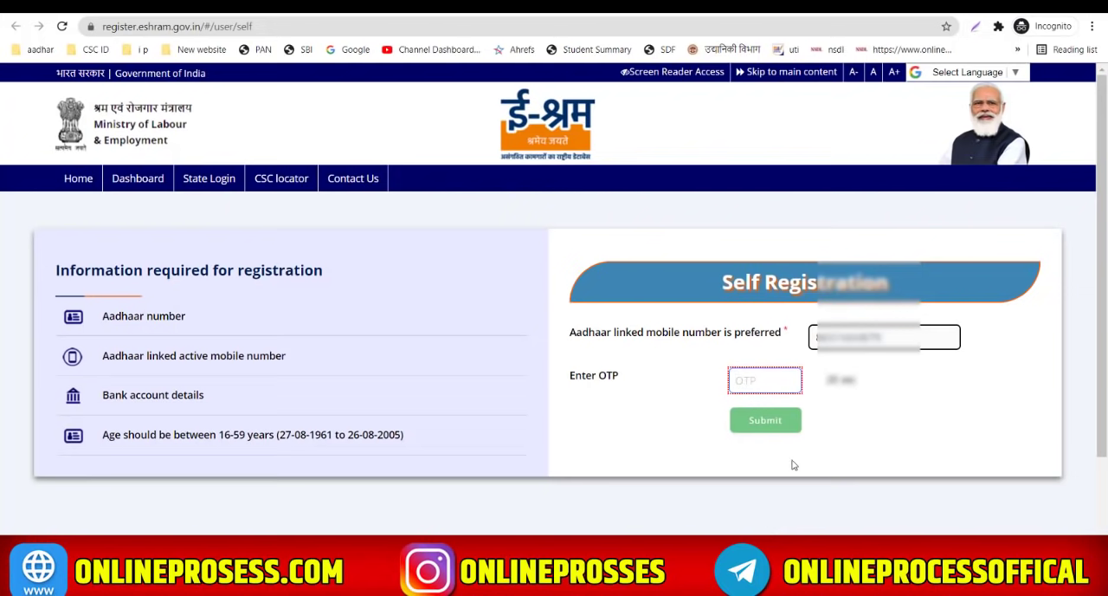
# Enter the OTP received on the mobile number and submit it.
pyautogui.hotkey('ctrl', 'v')
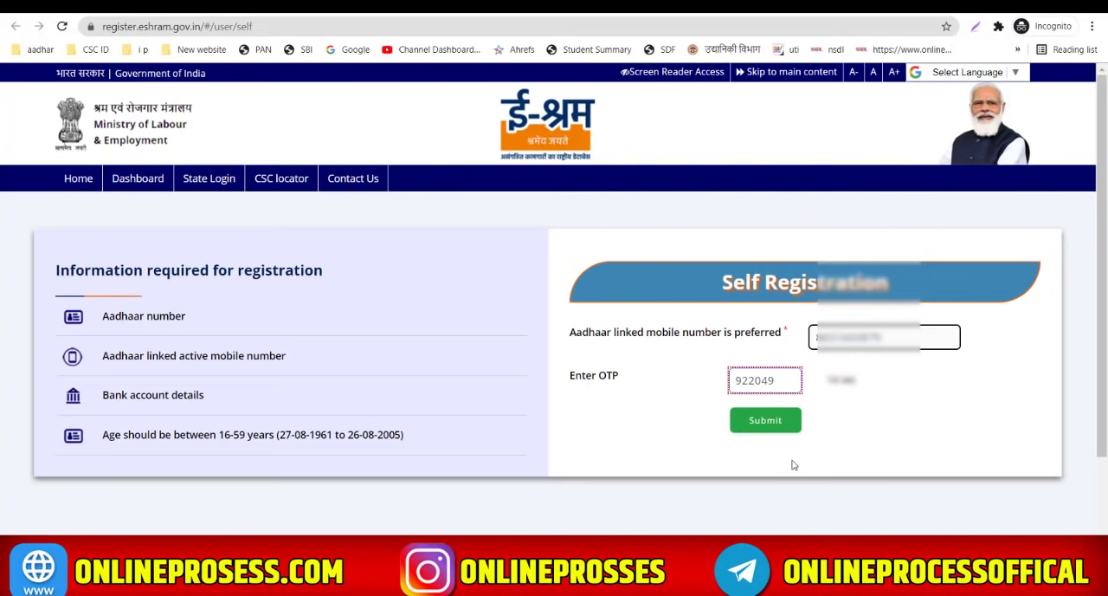
pyautogui.click(758, 420)
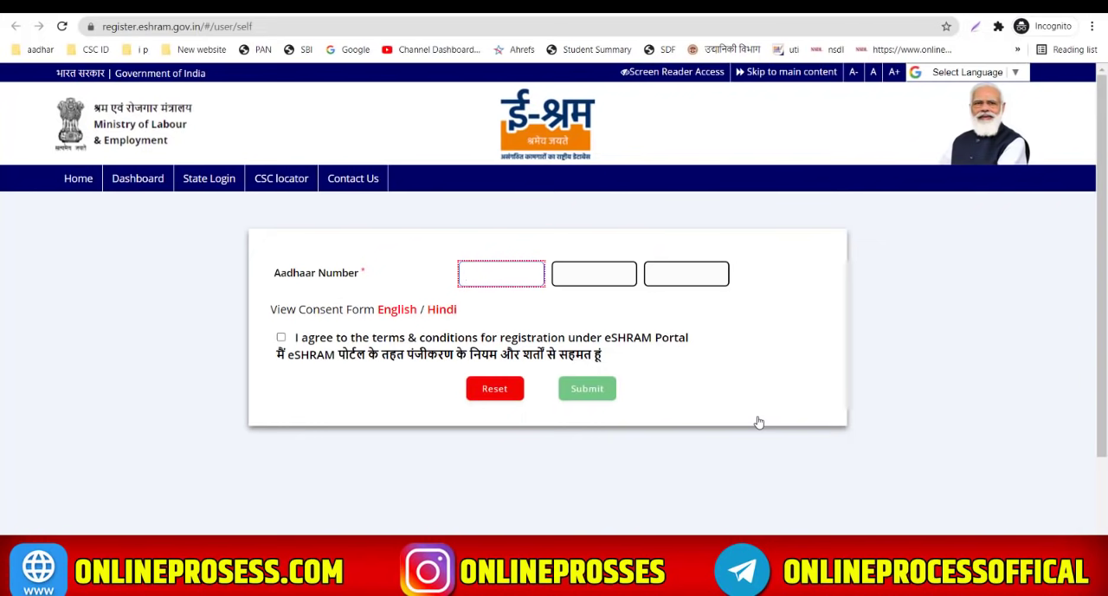
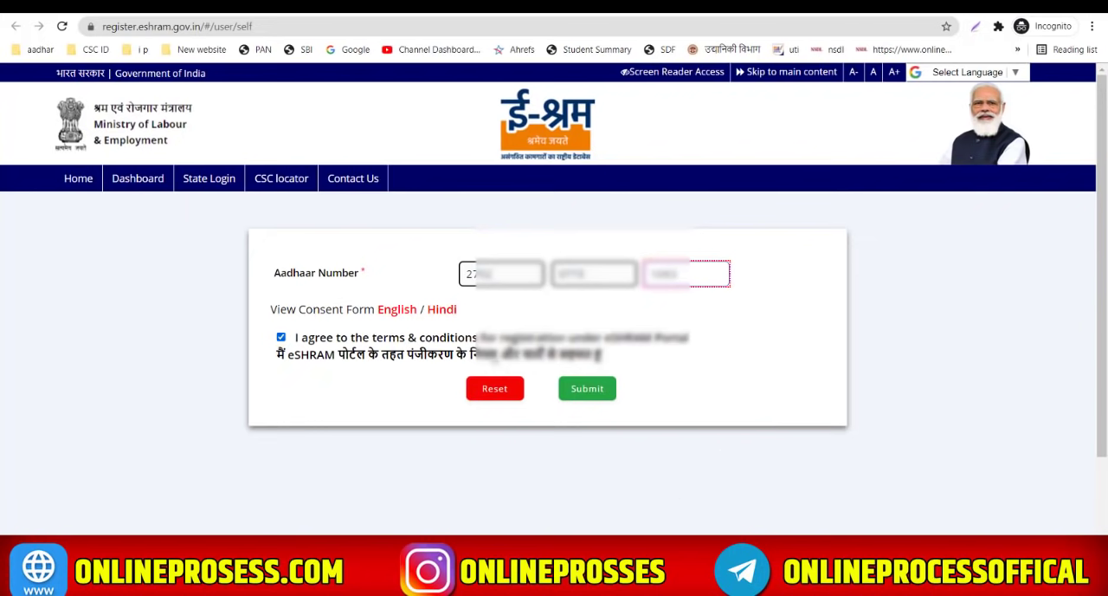
# Enter the Aadhaar number, agree to the eSHRAM terms and conditions, and submit the details.
pyautogui.click(600, 391)
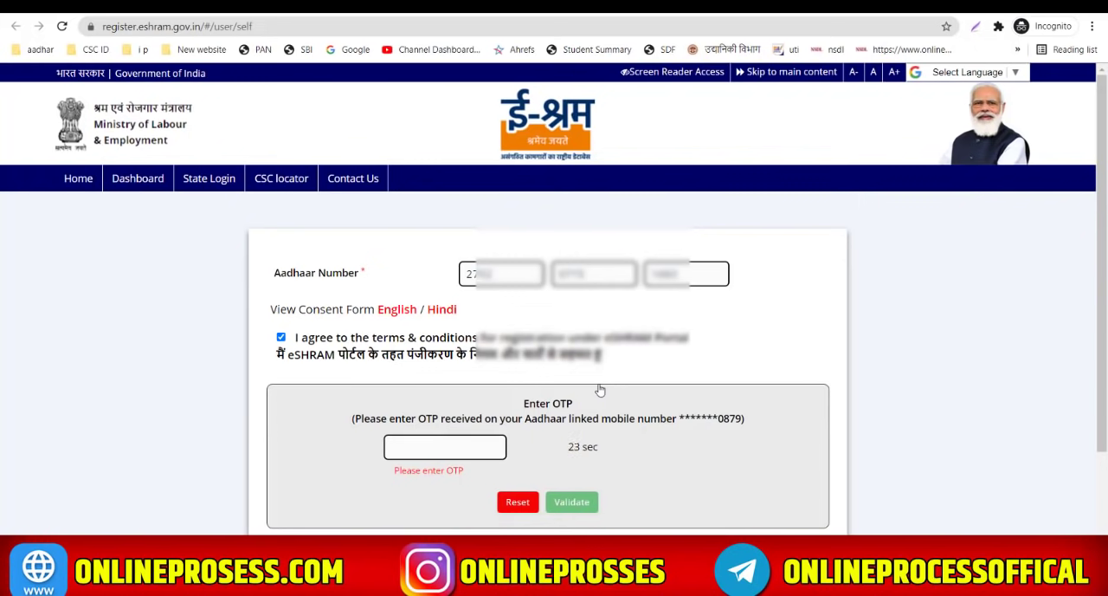
# Enter the OTP received on the Aadhaar-linked mobile number and validate it.
pyautogui.click(481, 447)
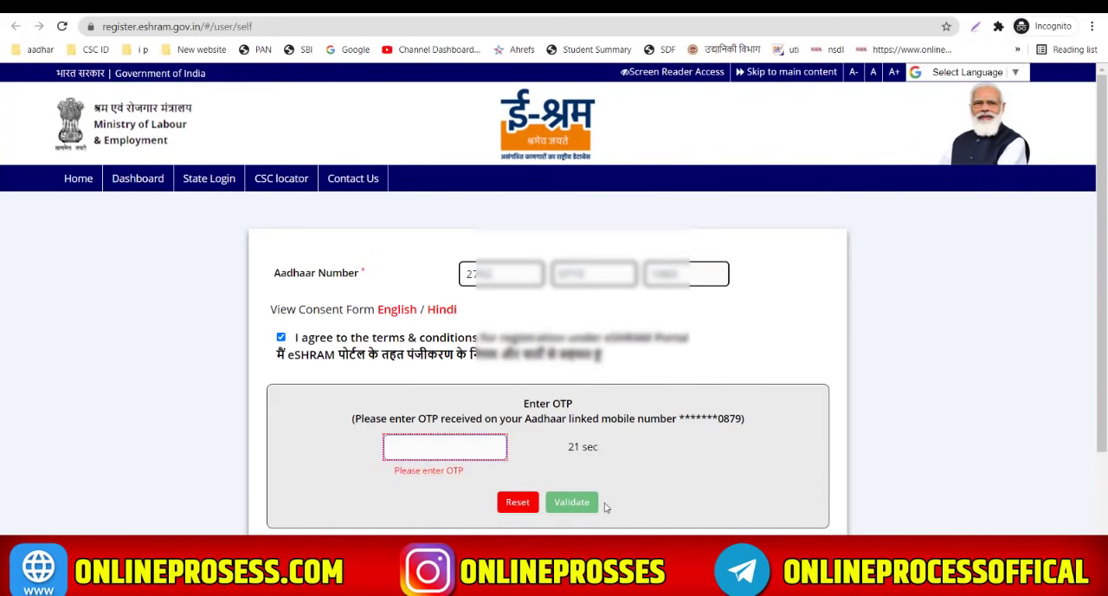
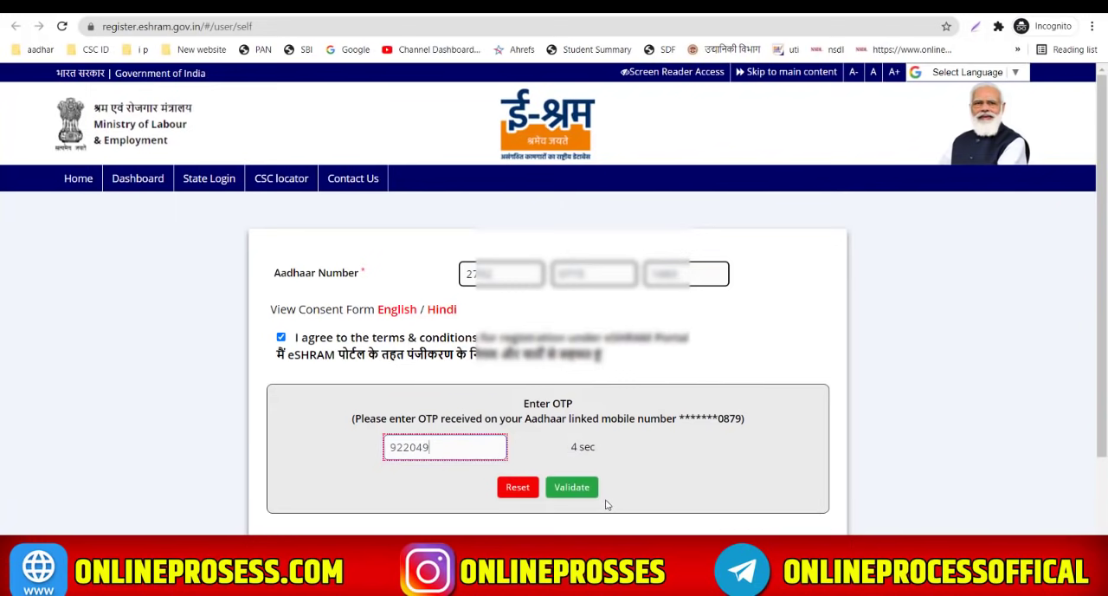
pyautogui.click(571, 487)
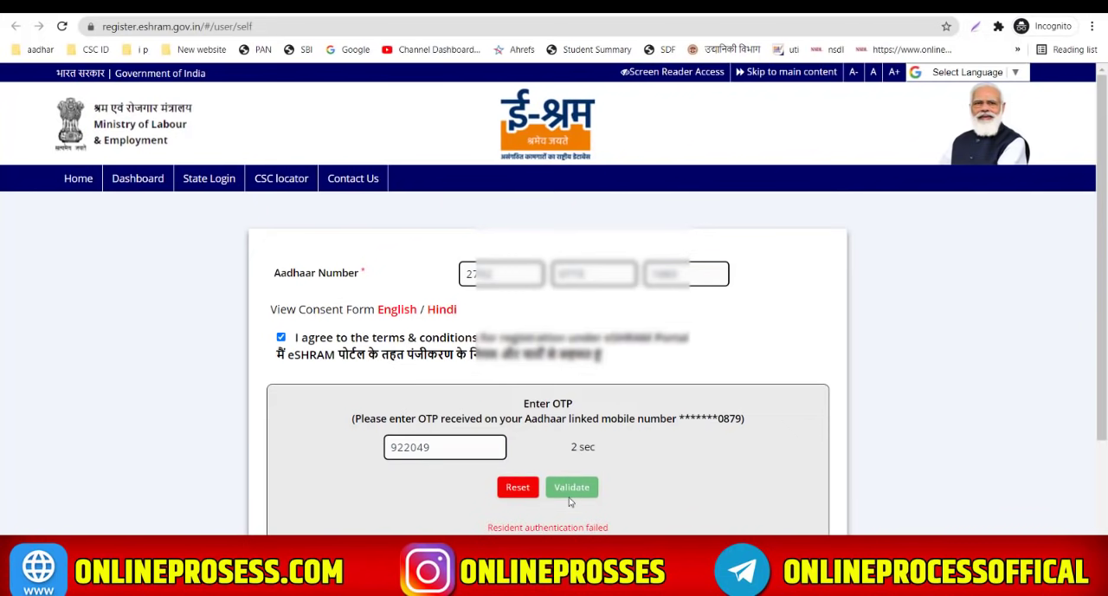
pyautogui.moveTo(489, 527); pyautogui.dragTo(578, 529)
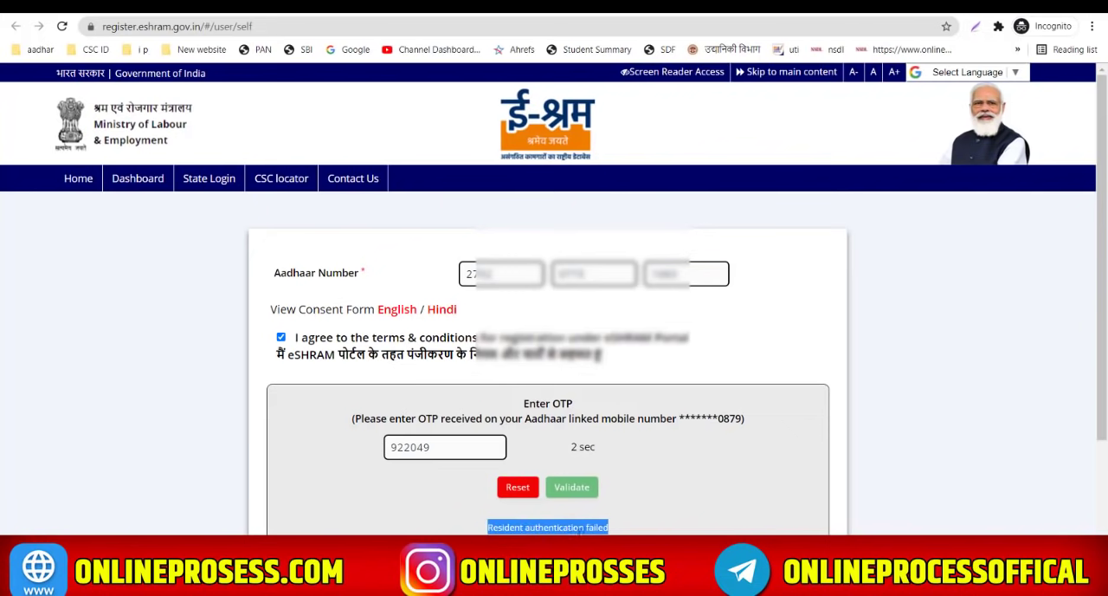
pyautogui.click(578, 529)
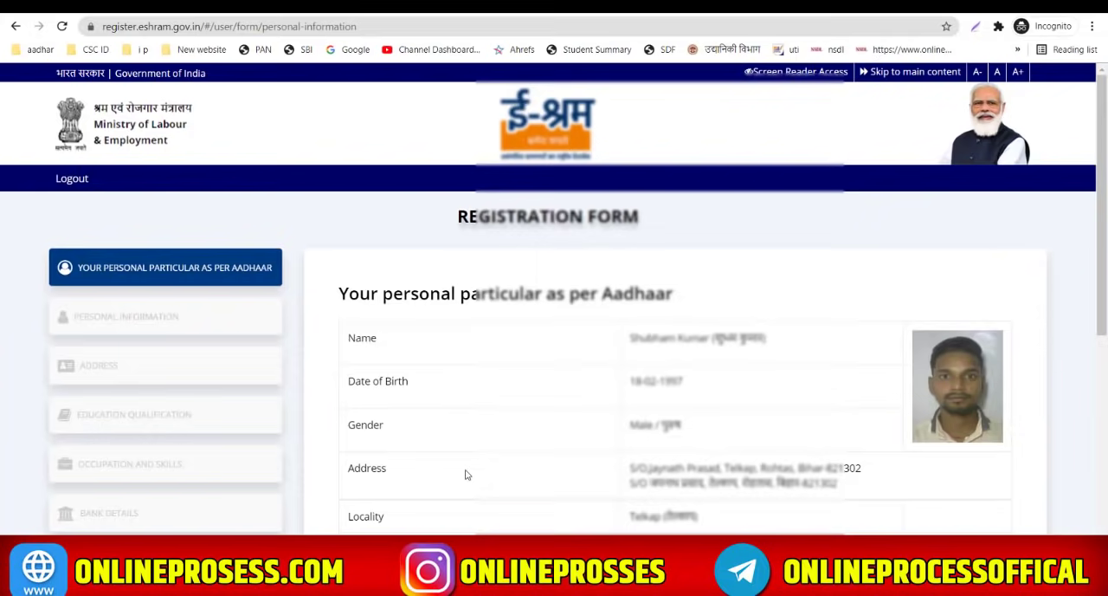
# Review the personal particulars as per Aadhaar, including linked bank and seeding status, and continue to the Personal Information section.
pyautogui.scroll(-2, 465, 472)
pyautogui.scroll(-1, 465, 474)
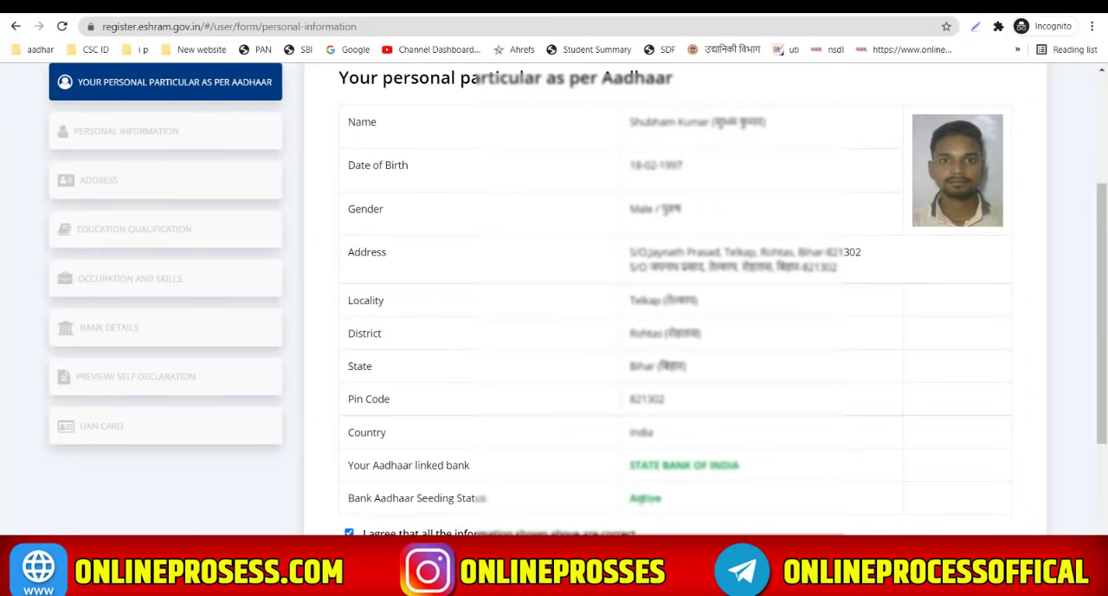
pyautogui.moveTo(663, 500); pyautogui.dragTo(620, 466)
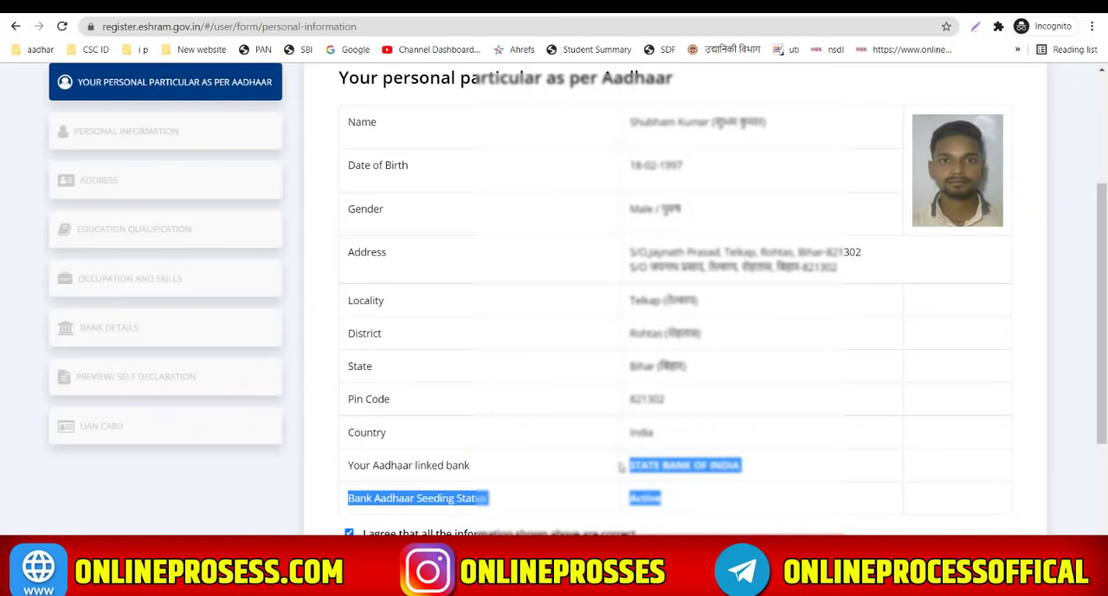
pyautogui.click(621, 466)
pyautogui.tripleClick(645, 465)
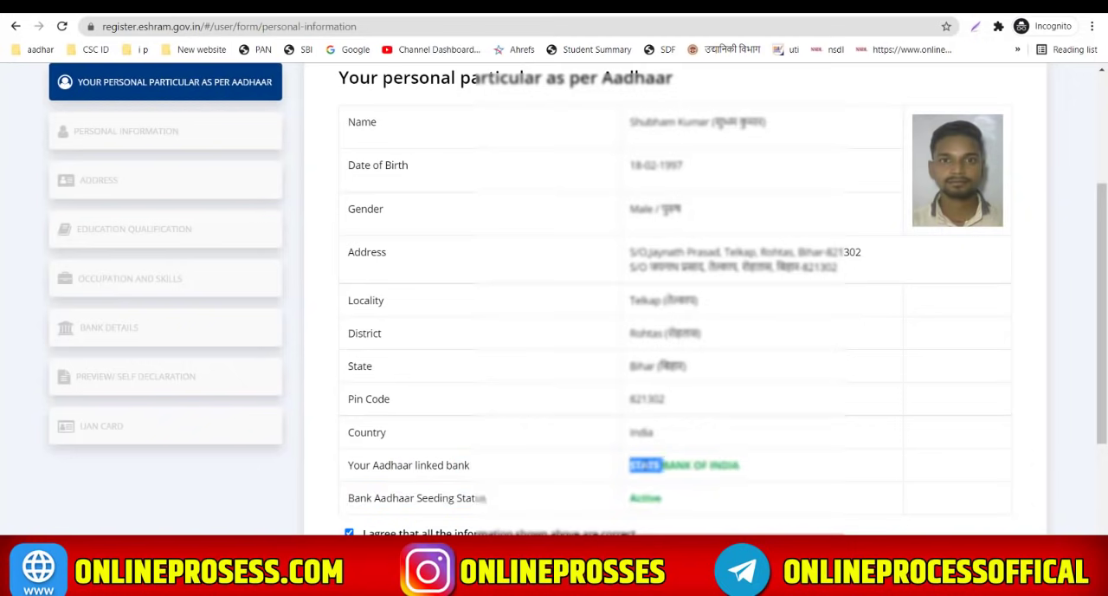
pyautogui.click(638, 478)
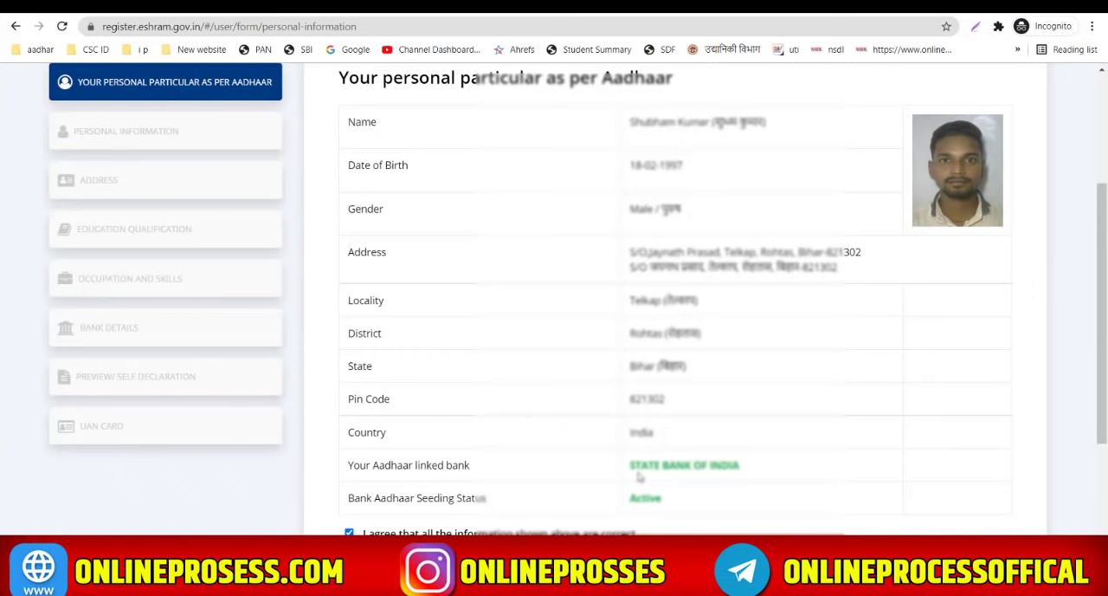
pyautogui.scroll(3, 638, 477)
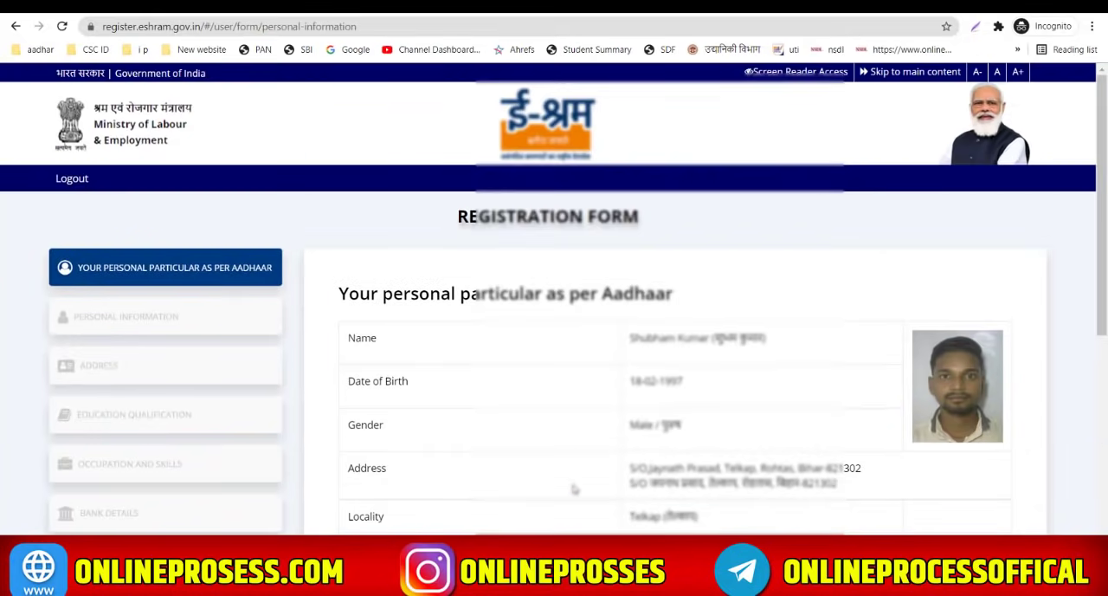
pyautogui.scroll(-5, 574, 487)
pyautogui.click(787, 371)
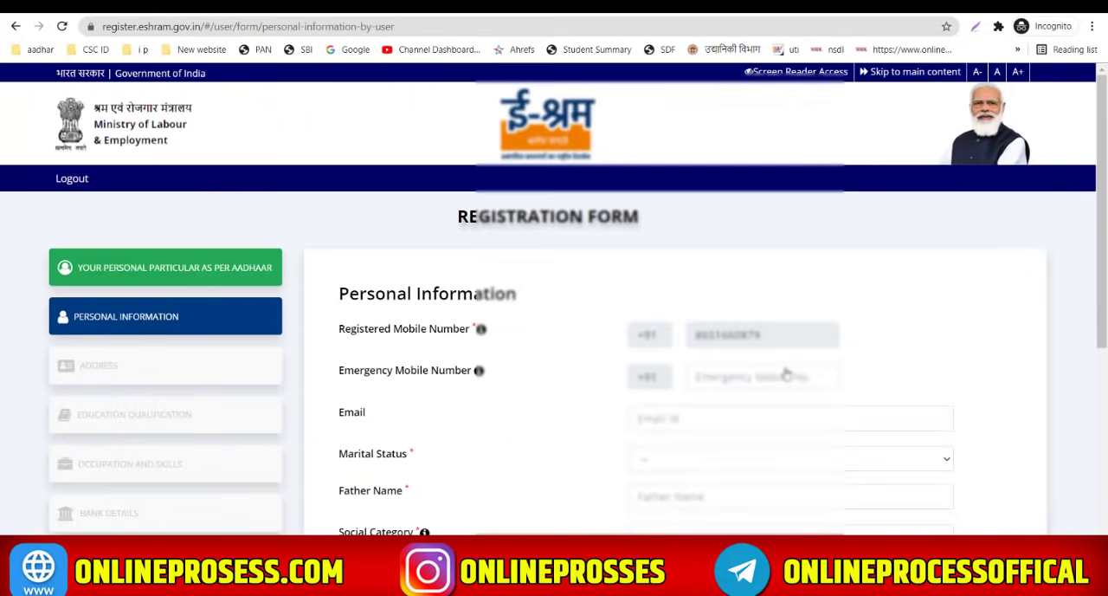
# Look over the emergency mobile number and email fields of the Personal Information form.
pyautogui.moveTo(365, 372); pyautogui.dragTo(460, 365)
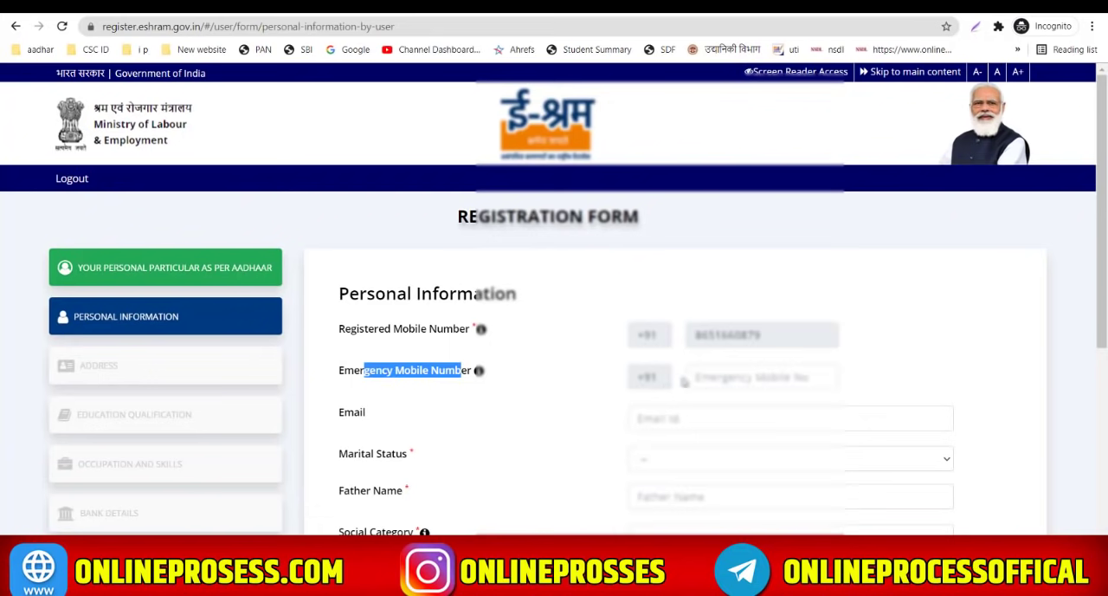
pyautogui.click(582, 401)
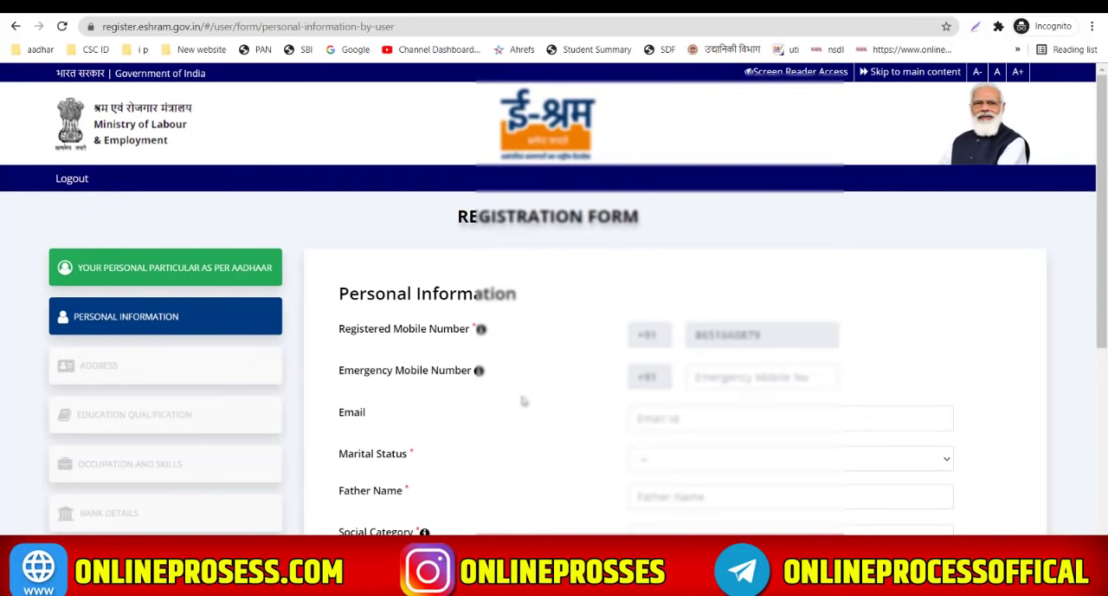
pyautogui.moveTo(335, 413); pyautogui.dragTo(382, 414)
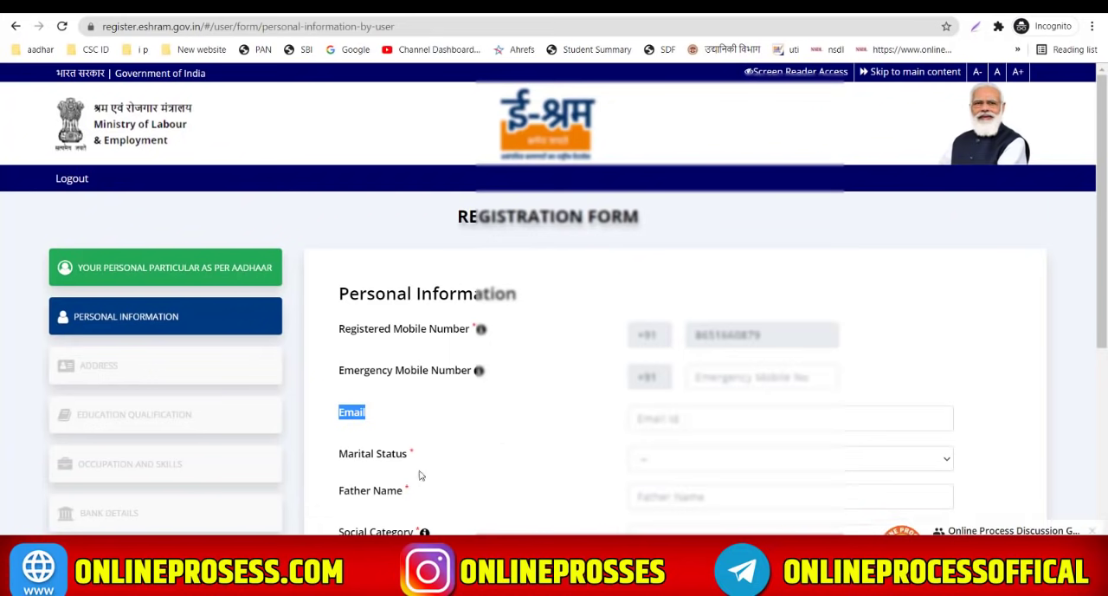
# Set the marital status to Never married in the Personal Information form.
pyautogui.moveTo(358, 454); pyautogui.dragTo(392, 453)
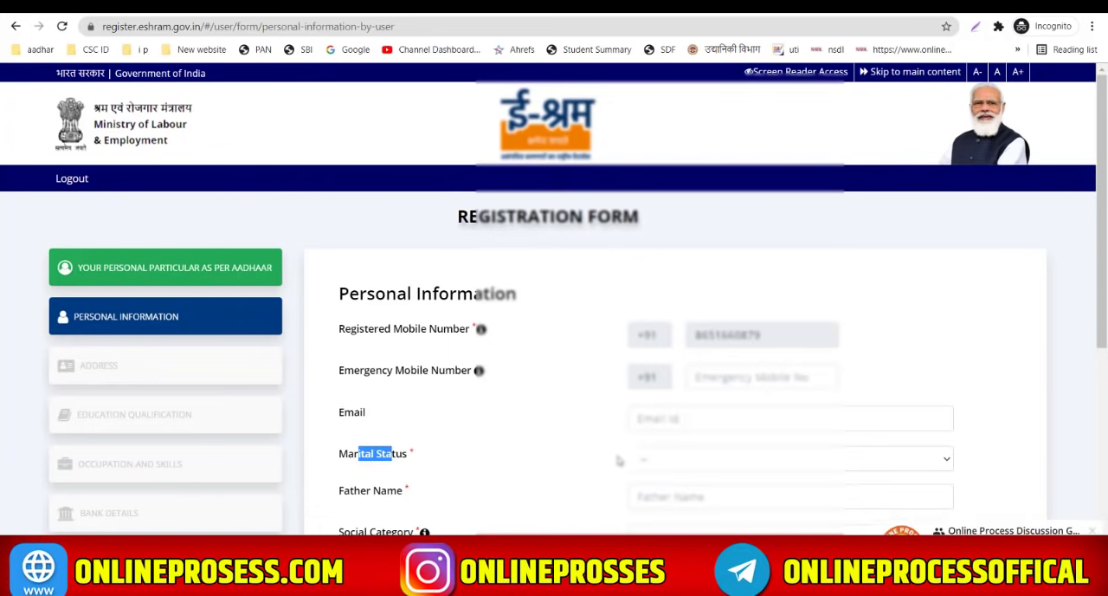
pyautogui.click(654, 464)
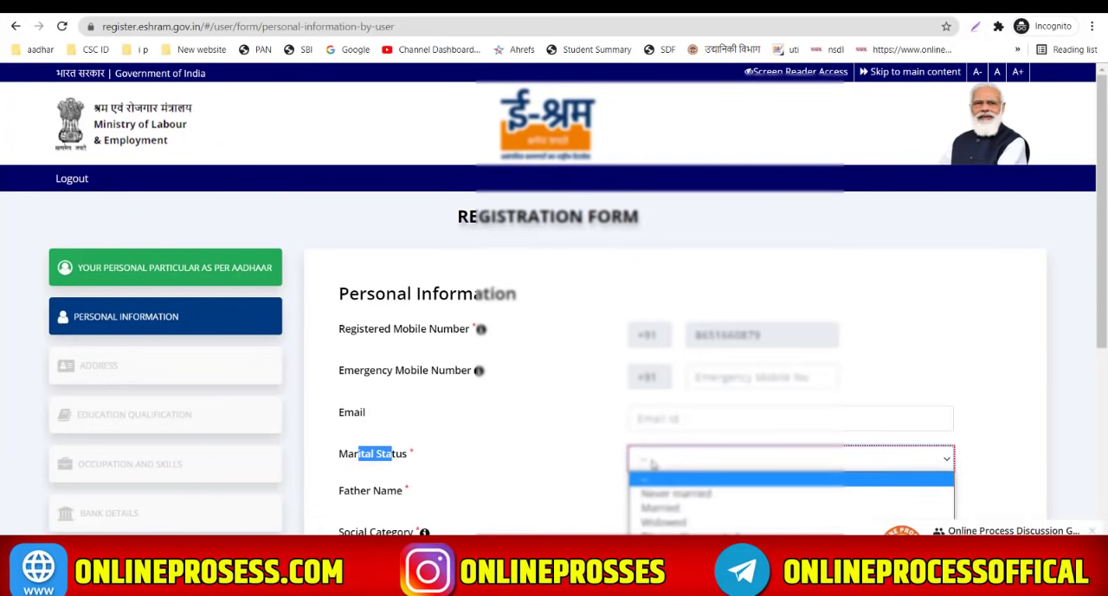
pyautogui.click(663, 509)
pyautogui.click(680, 464)
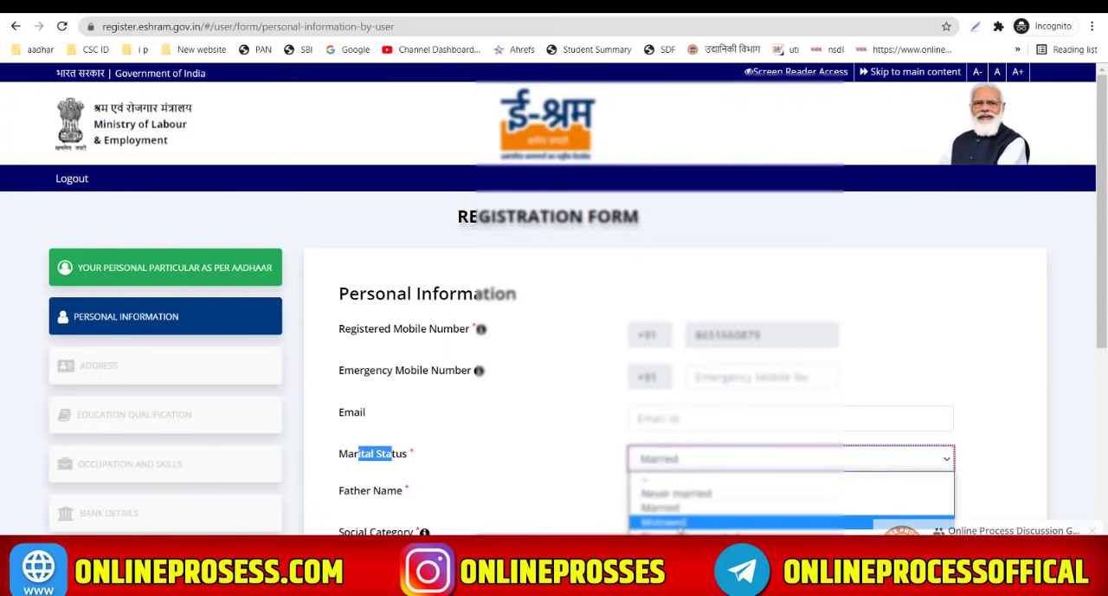
pyautogui.click(690, 499)
# Look over the Father Name field and set the social category to OBC.
pyautogui.scroll(-1, 642, 468)
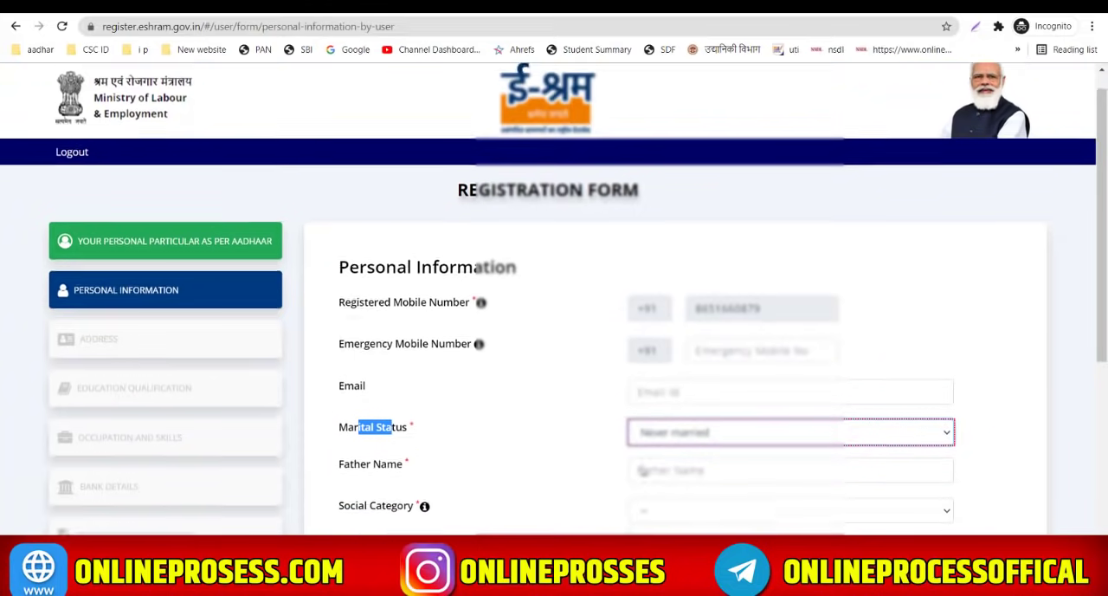
pyautogui.moveTo(350, 419); pyautogui.dragTo(433, 422)
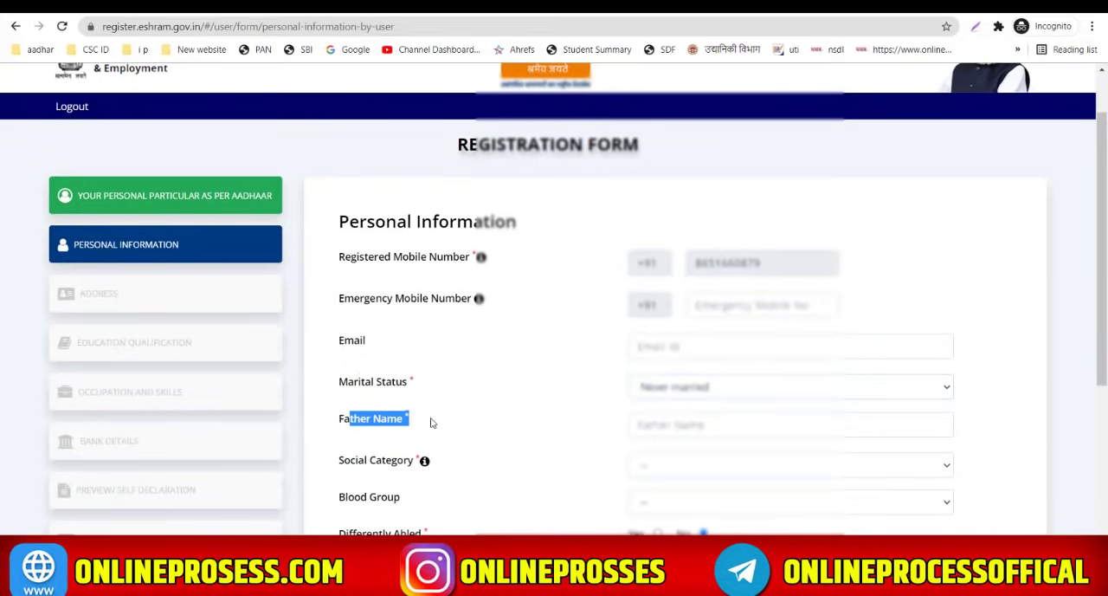
pyautogui.click(667, 425)
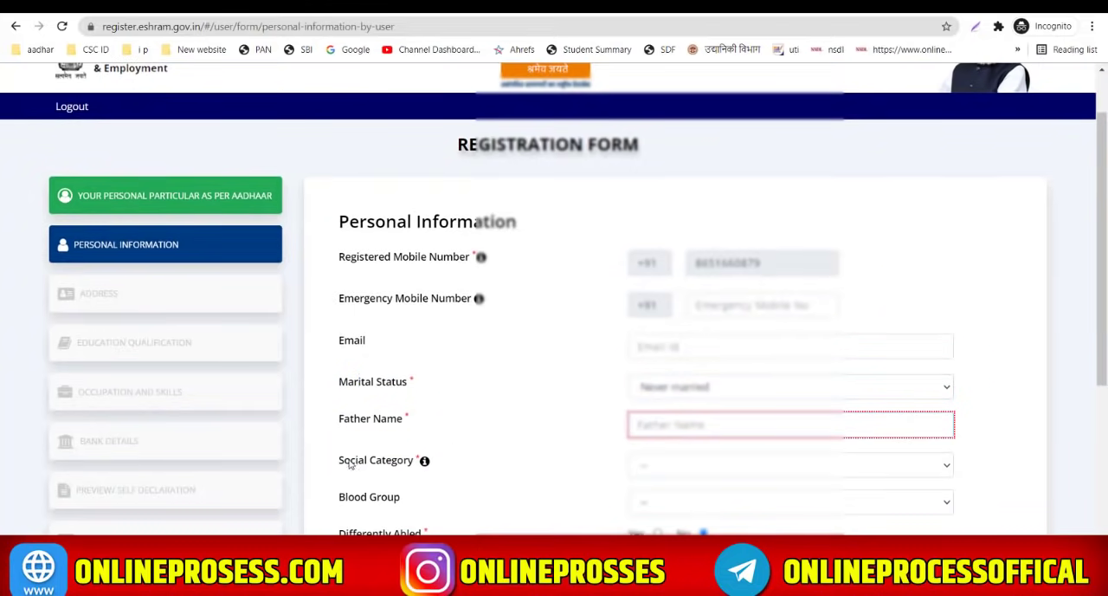
pyautogui.moveTo(349, 465); pyautogui.dragTo(448, 464)
pyautogui.click(515, 462)
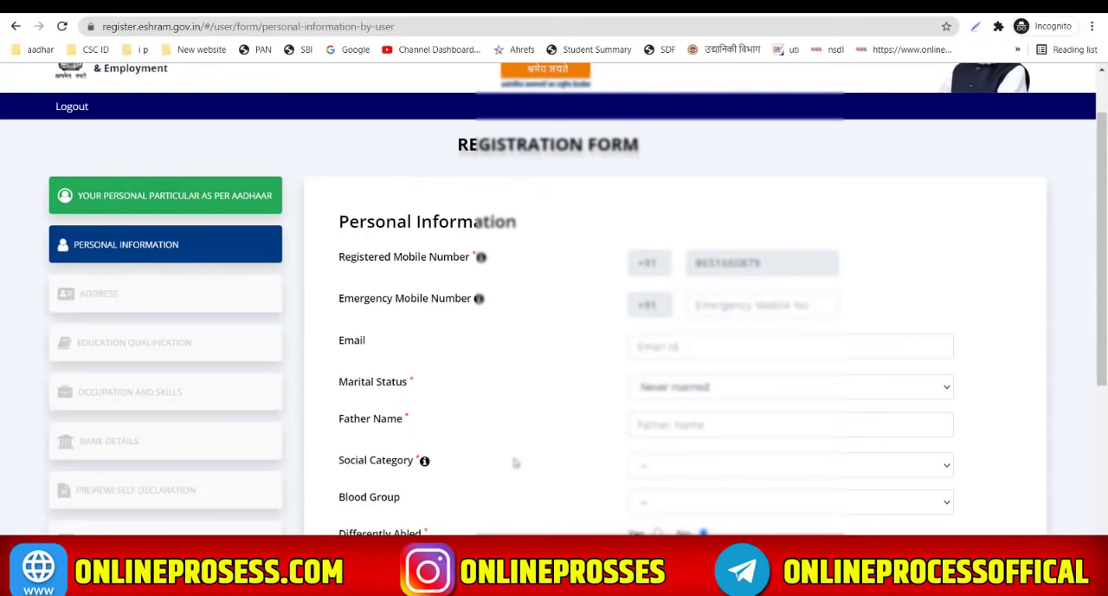
pyautogui.click(710, 467)
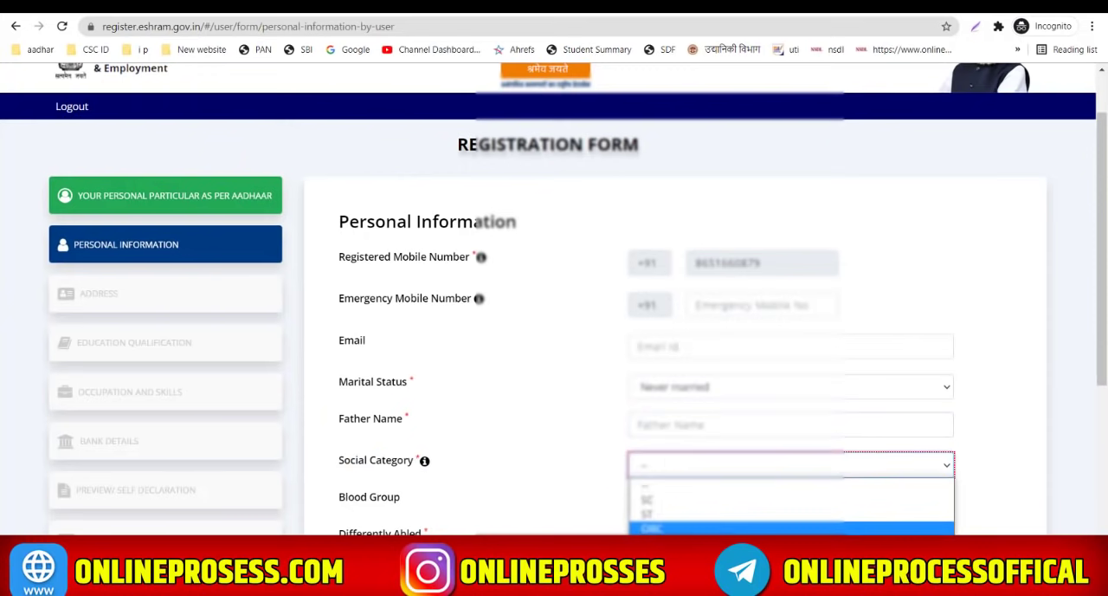
pyautogui.click(675, 529)
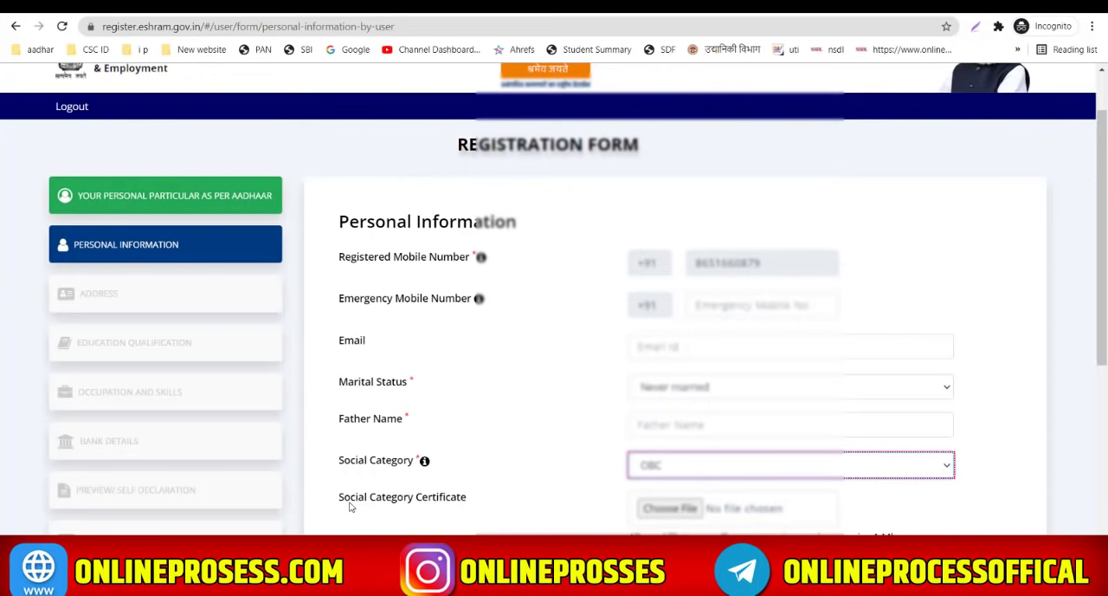
pyautogui.click(708, 464)
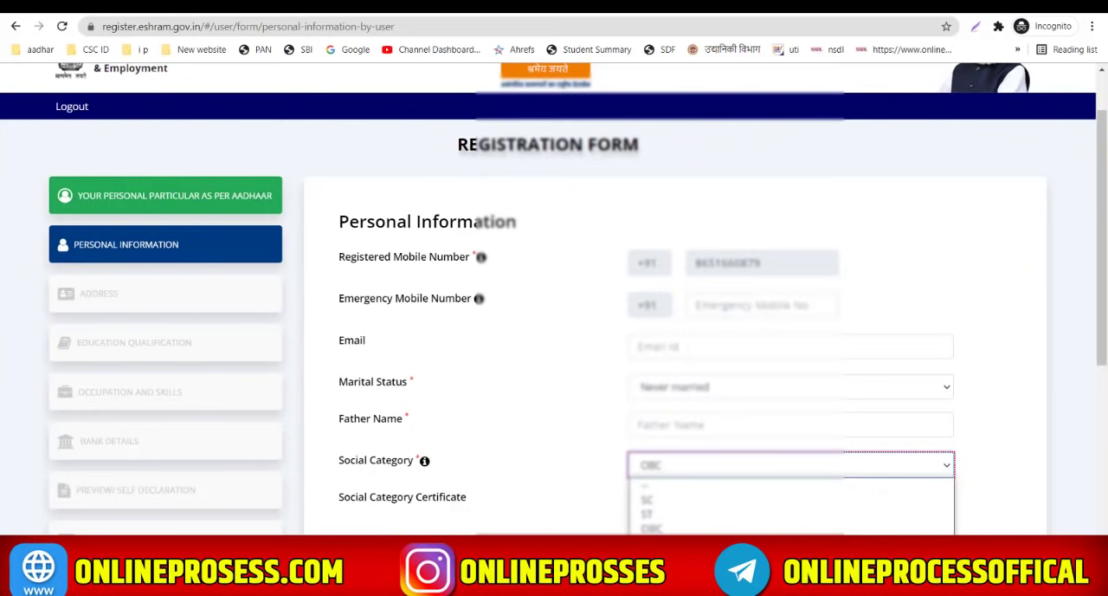
pyautogui.click(659, 542)
pyautogui.click(684, 479)
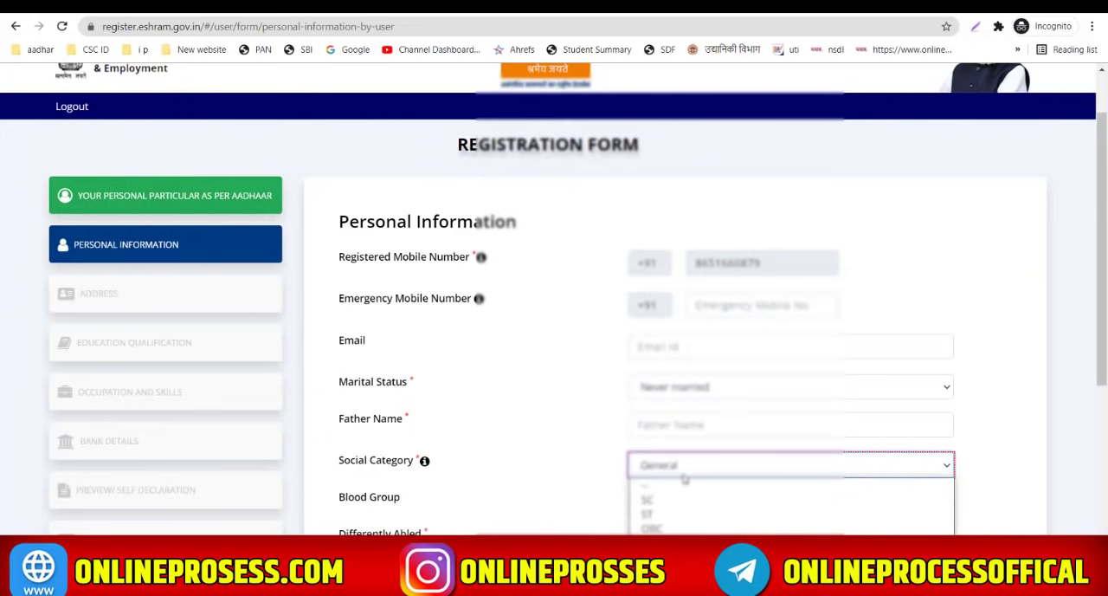
pyautogui.click(657, 524)
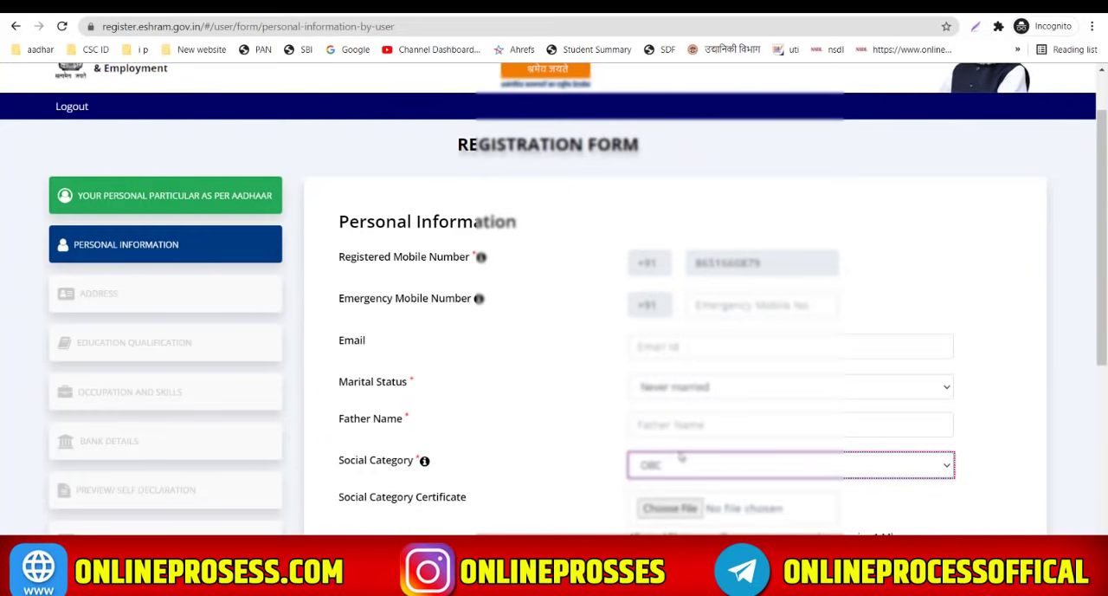
# Examine the Social Category Certificate upload field and its permitted file types and size.
pyautogui.scroll(-2, 682, 456)
pyautogui.moveTo(355, 353); pyautogui.dragTo(481, 349)
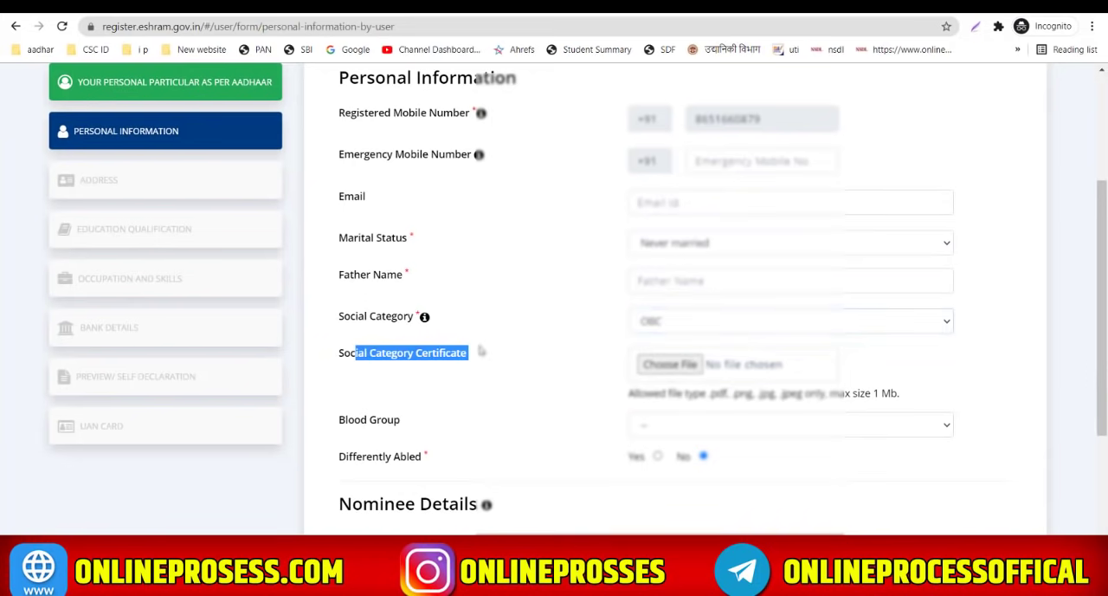
pyautogui.moveTo(404, 274); pyautogui.dragTo(420, 231)
pyautogui.click(411, 261)
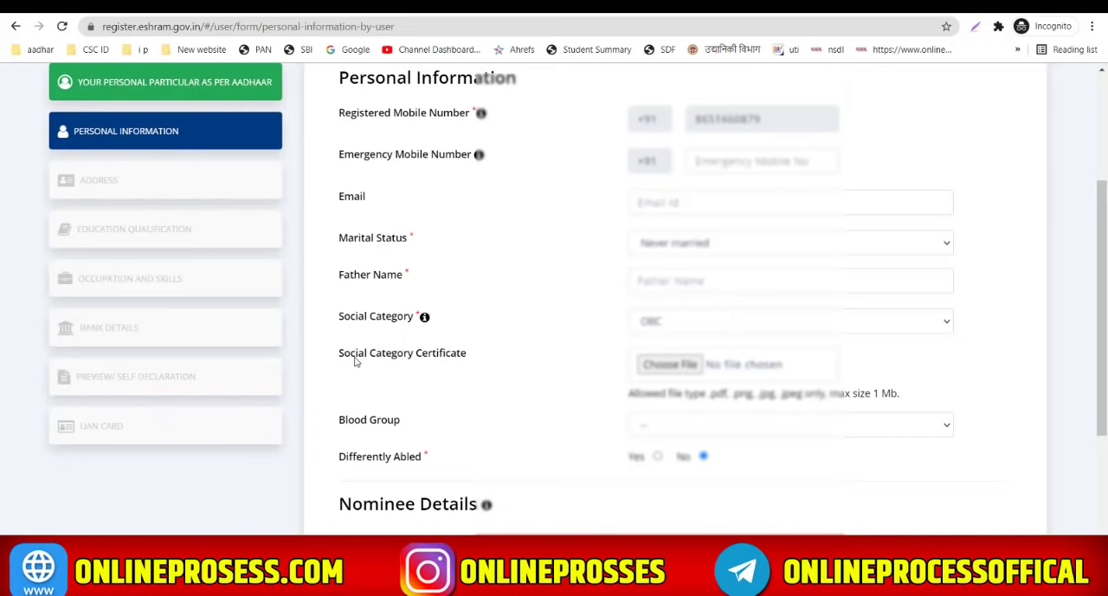
pyautogui.moveTo(355, 357); pyautogui.dragTo(460, 348)
pyautogui.click(466, 350)
pyautogui.moveTo(435, 355); pyautogui.dragTo(451, 359)
# Look through the available blood group options without choosing one.
pyautogui.scroll(-2, 451, 359)
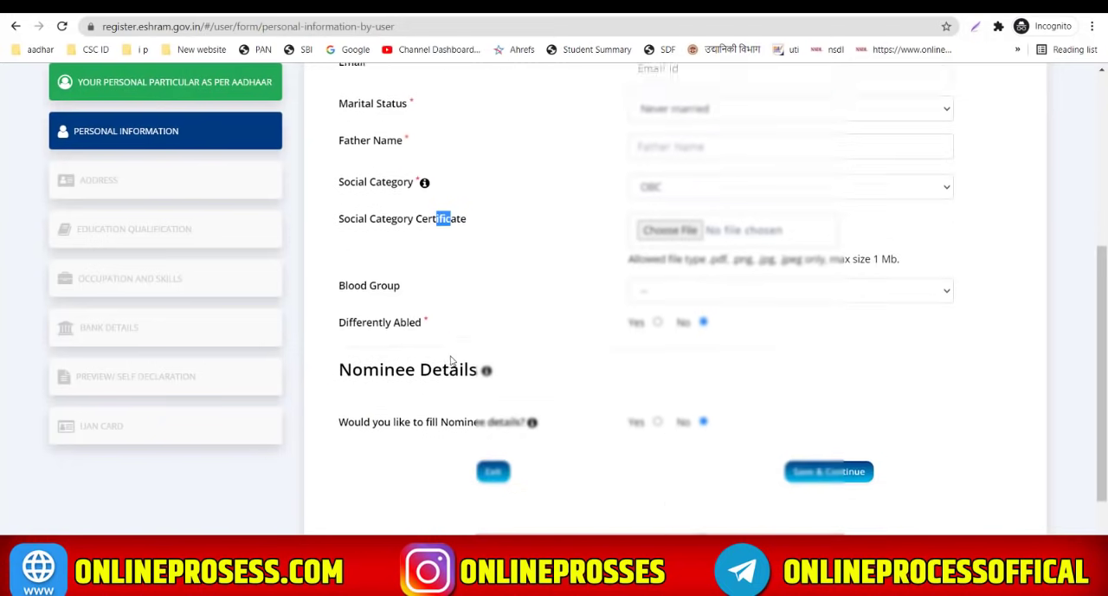
pyautogui.click(438, 252)
pyautogui.moveTo(378, 277); pyautogui.dragTo(394, 278)
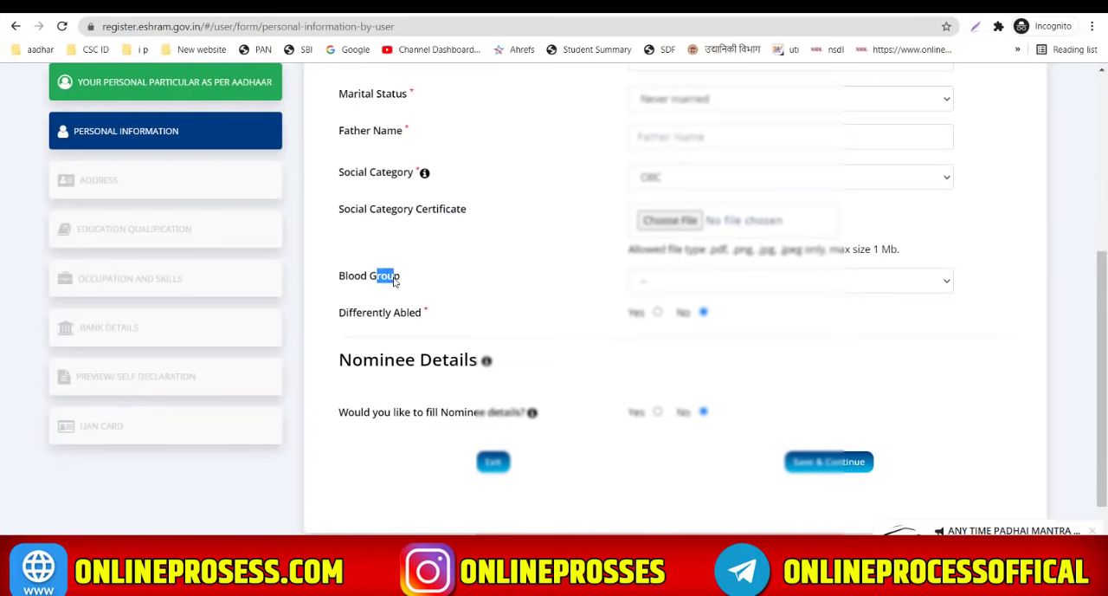
pyautogui.click(394, 278)
pyautogui.click(804, 287)
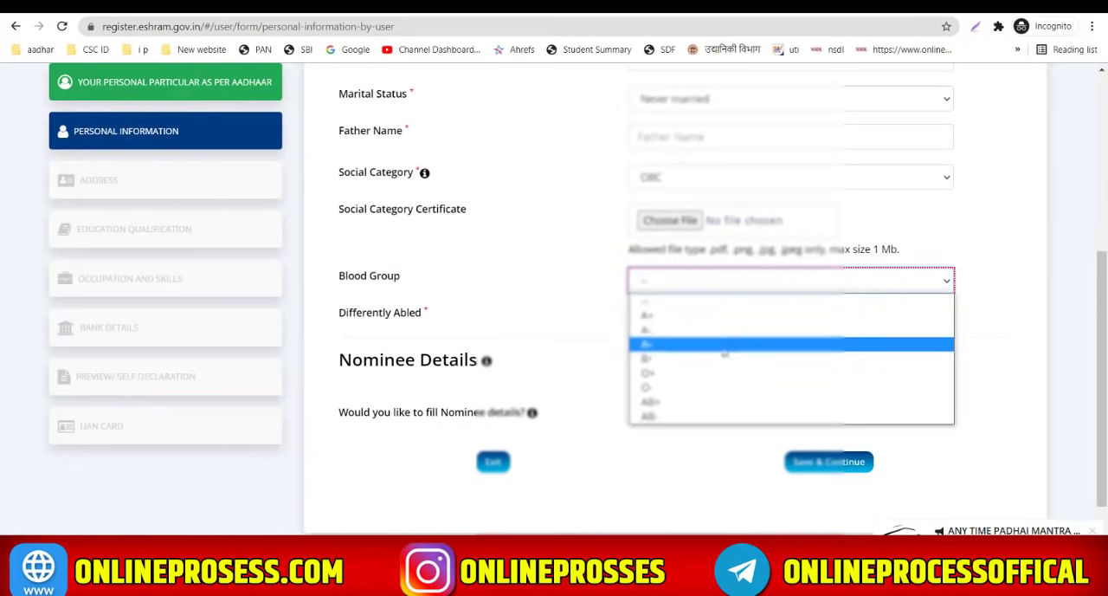
pyautogui.click(529, 291)
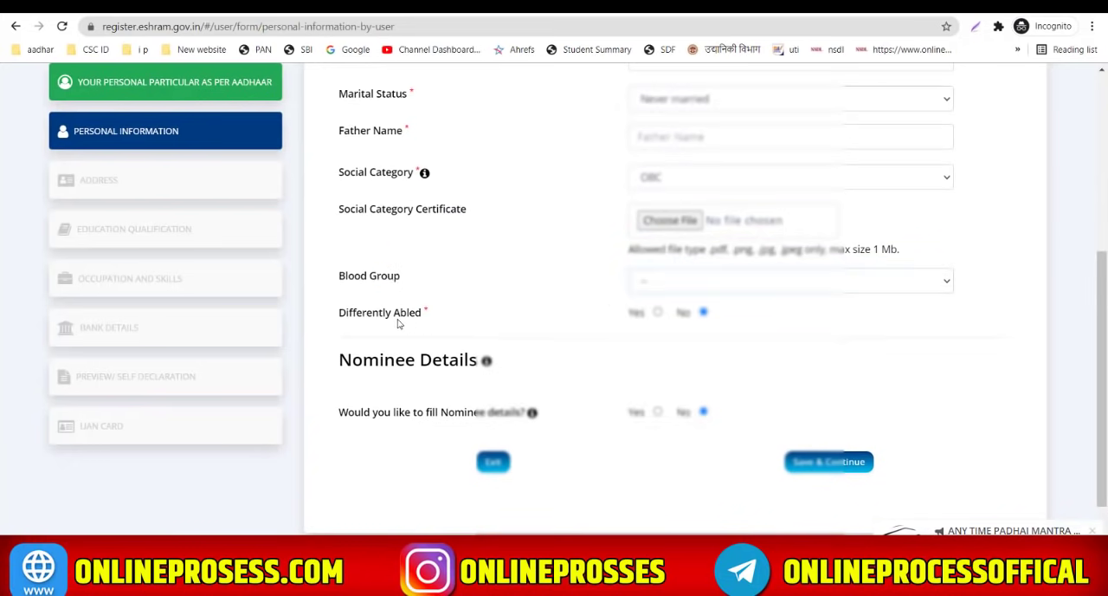
# Switch Differently Abled to Yes to view its extra field, and set it back to No.
pyautogui.moveTo(379, 319); pyautogui.dragTo(422, 316)
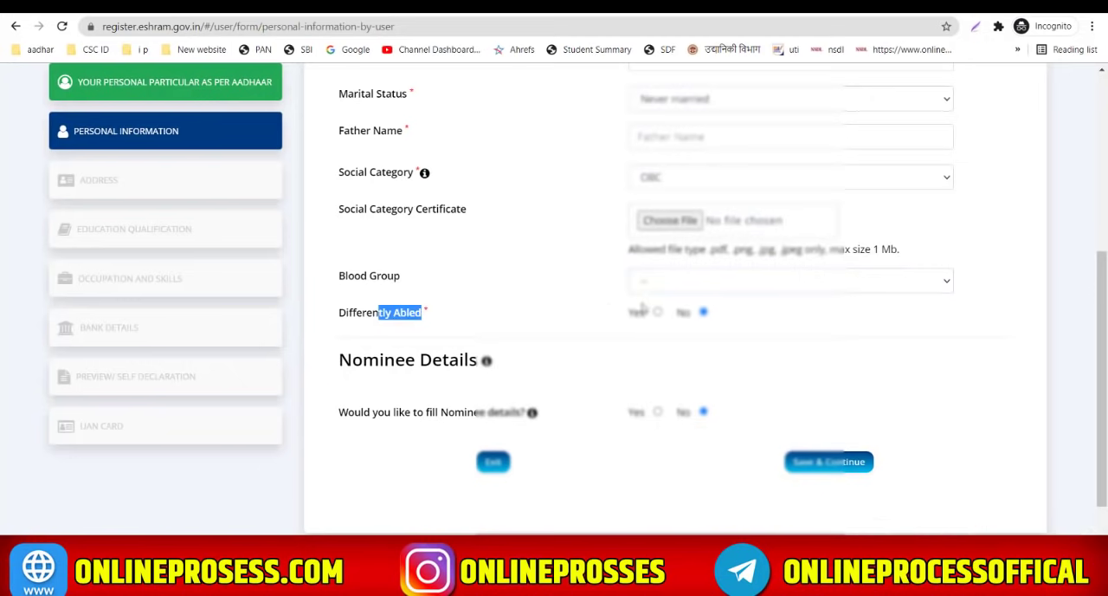
pyautogui.click(658, 313)
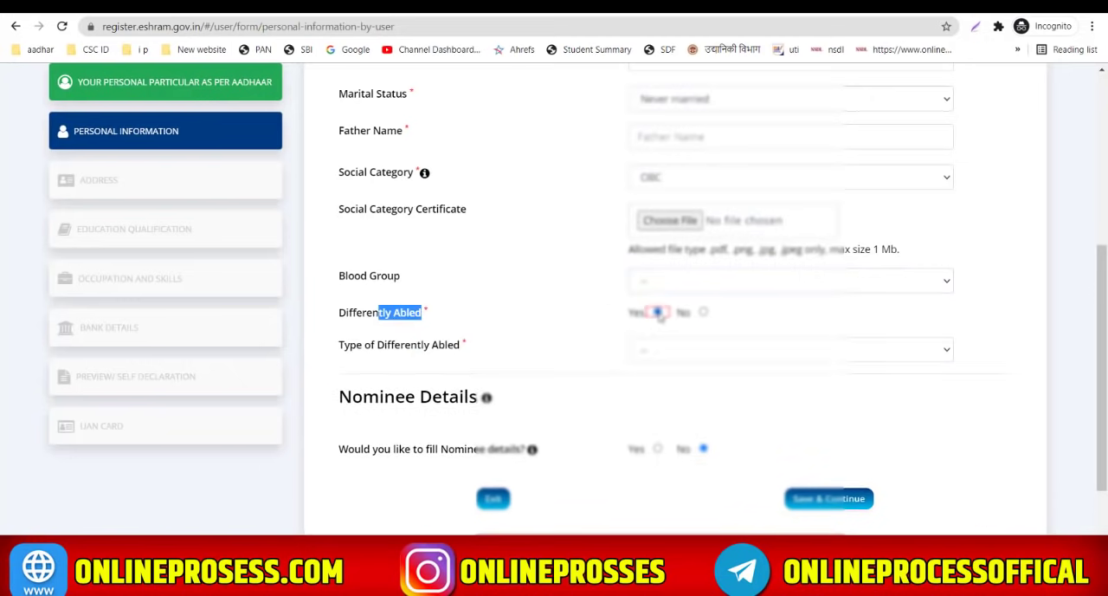
pyautogui.click(703, 312)
pyautogui.scroll(-1, 703, 313)
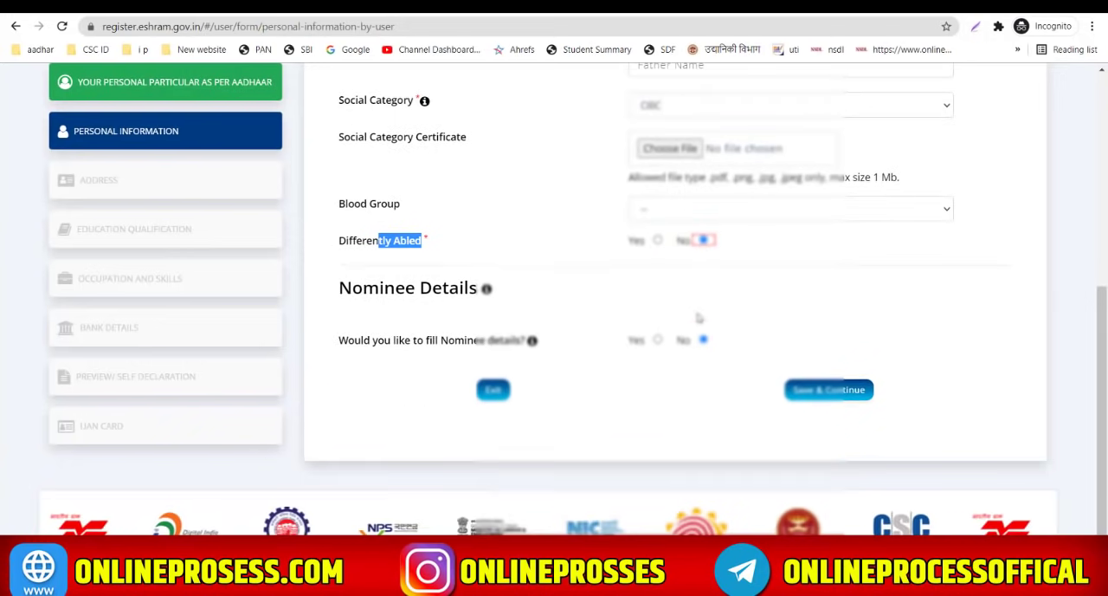
# Choose Yes for filling in nominee details and look over the nominee's name and date of birth fields.
pyautogui.moveTo(364, 290); pyautogui.dragTo(482, 288)
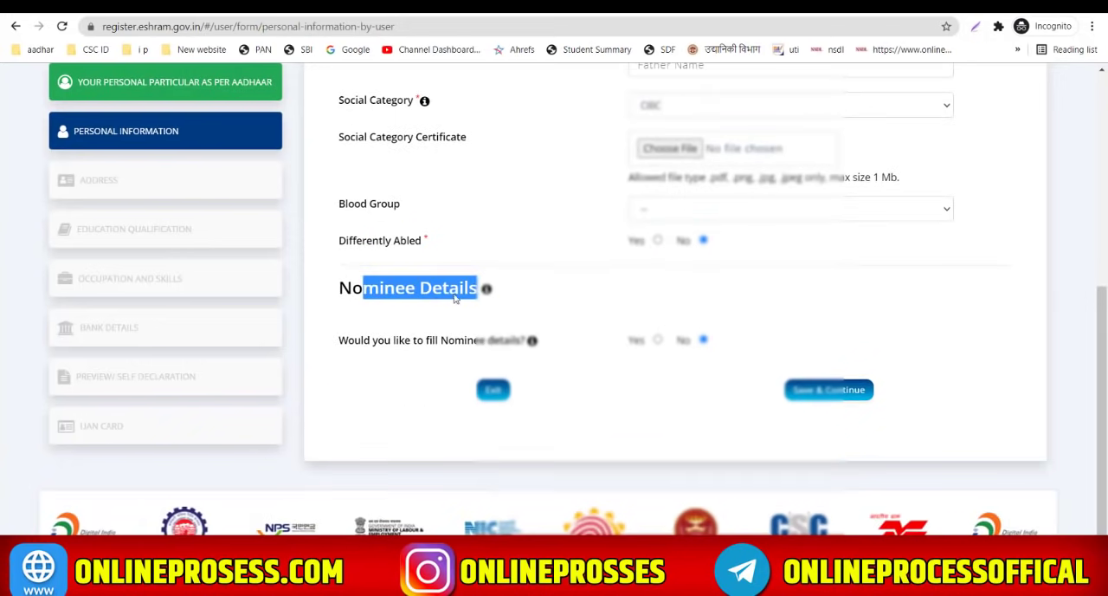
pyautogui.click(457, 299)
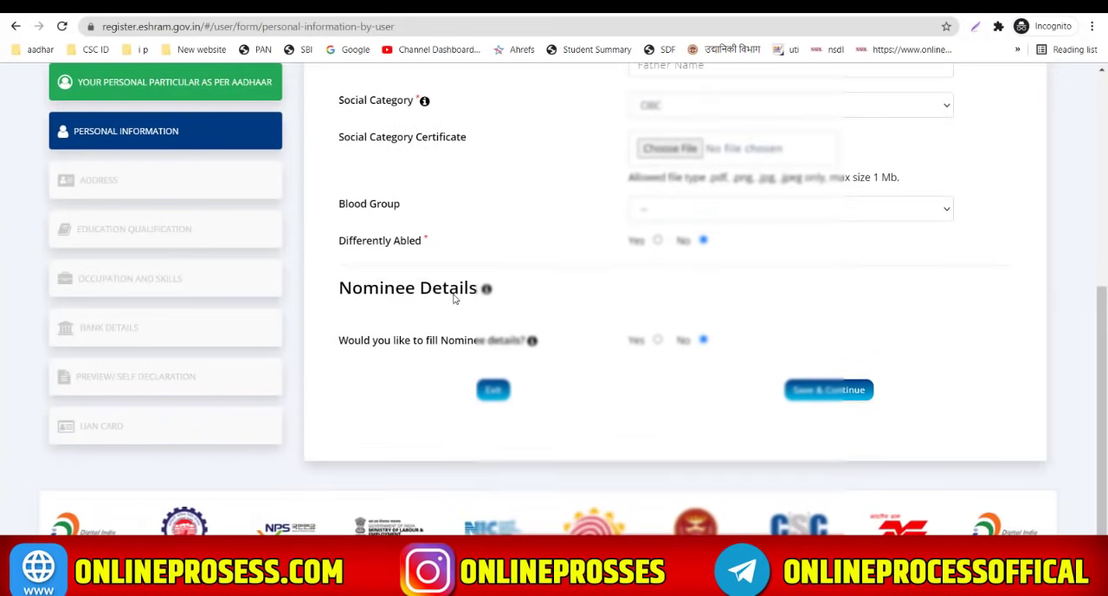
pyautogui.click(658, 341)
pyautogui.moveTo(344, 379); pyautogui.dragTo(383, 375)
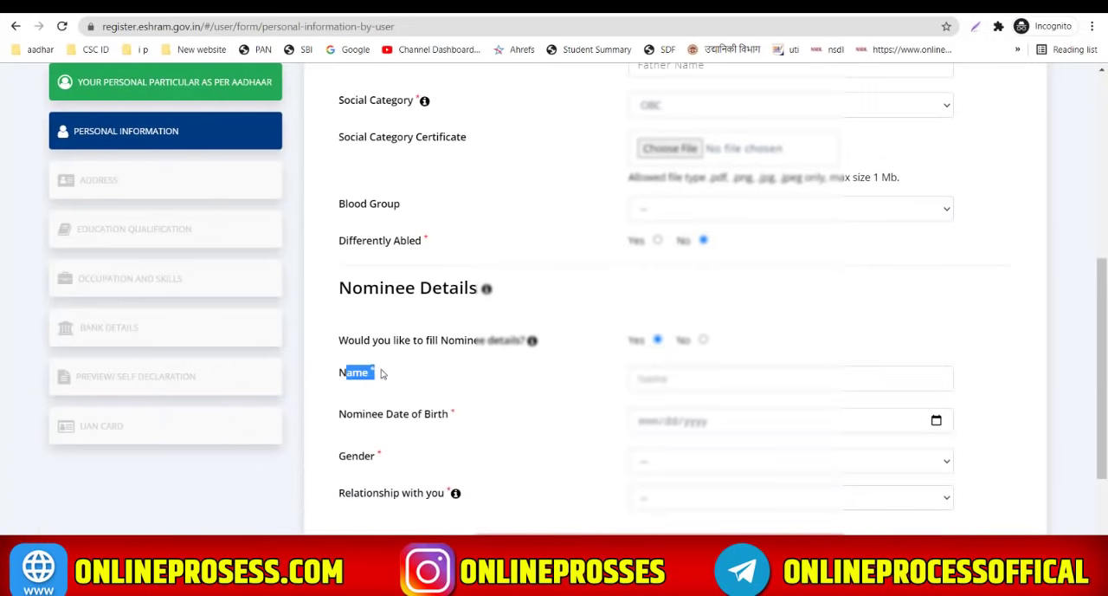
pyautogui.moveTo(373, 421); pyautogui.dragTo(404, 421)
# Set the nominee's gender to Male and look through the relationship options.
pyautogui.click(674, 502)
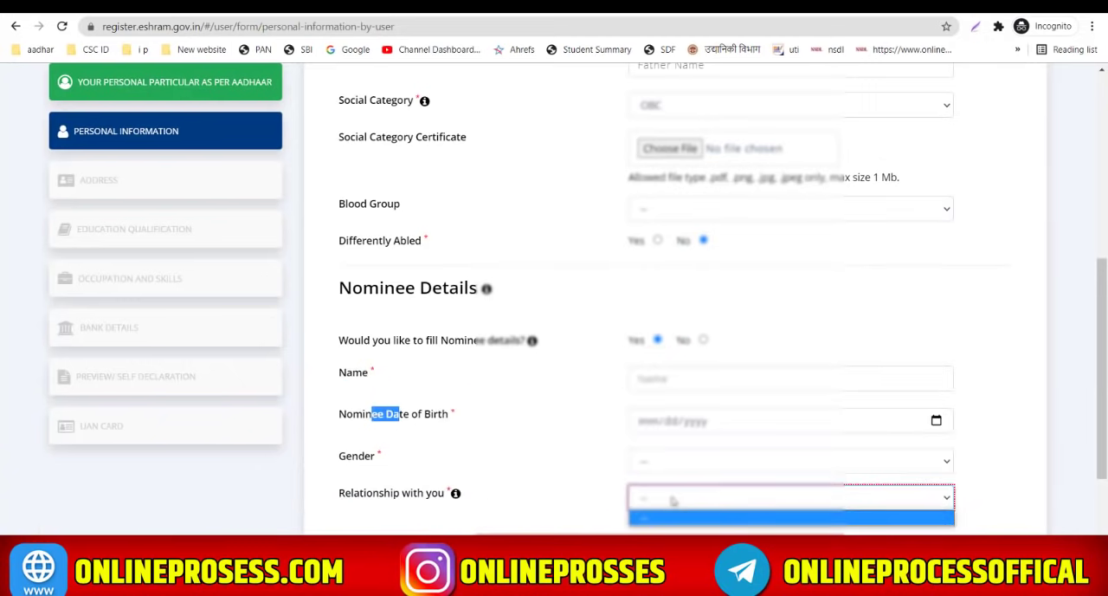
pyautogui.click(533, 486)
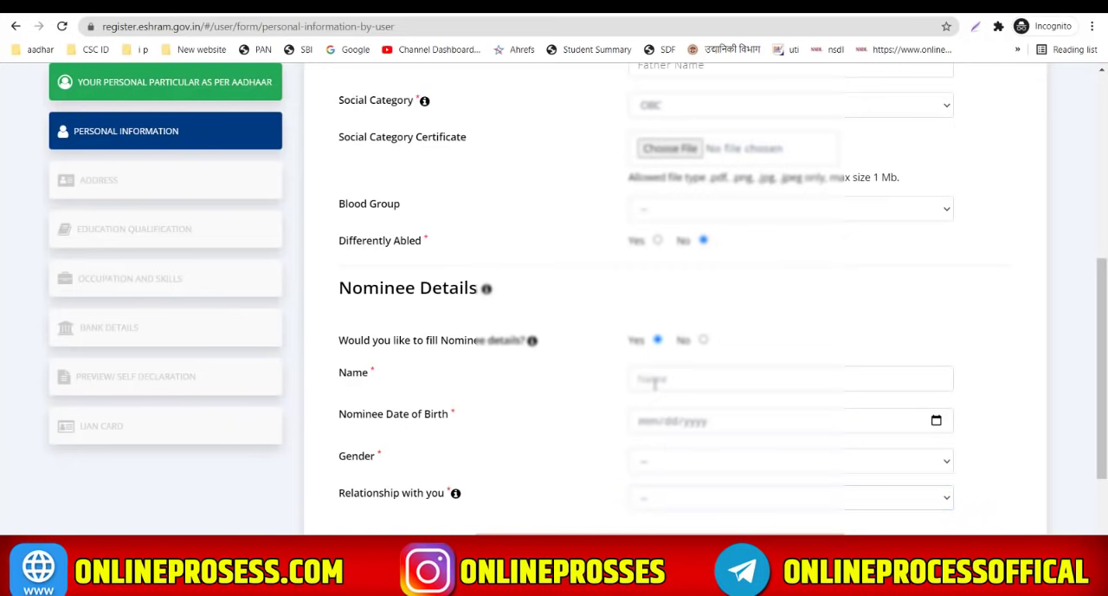
pyautogui.click(651, 461)
pyautogui.click(658, 510)
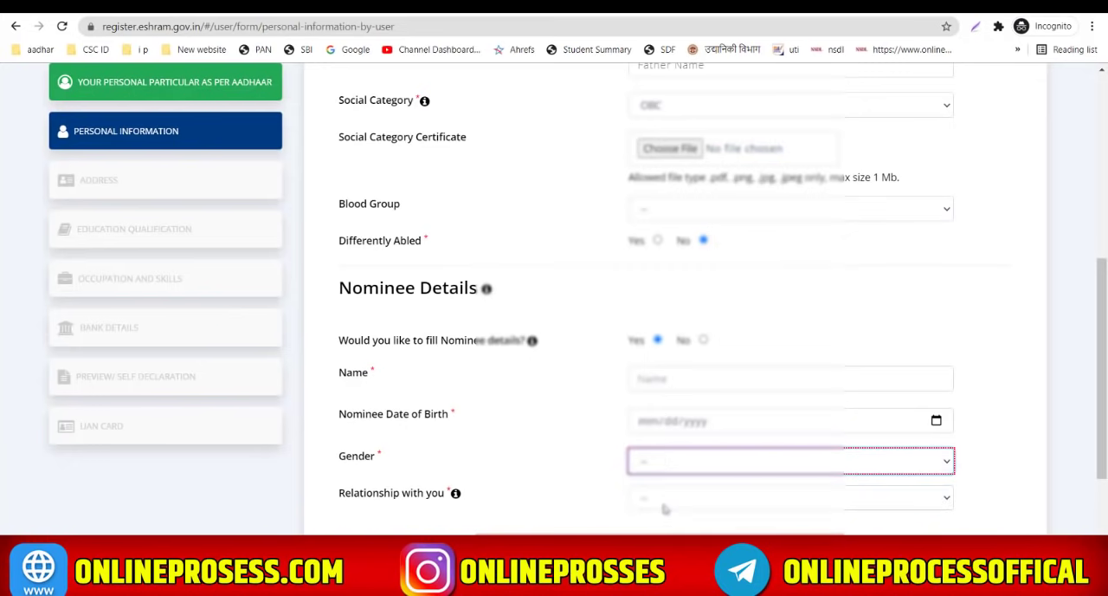
pyautogui.click(669, 499)
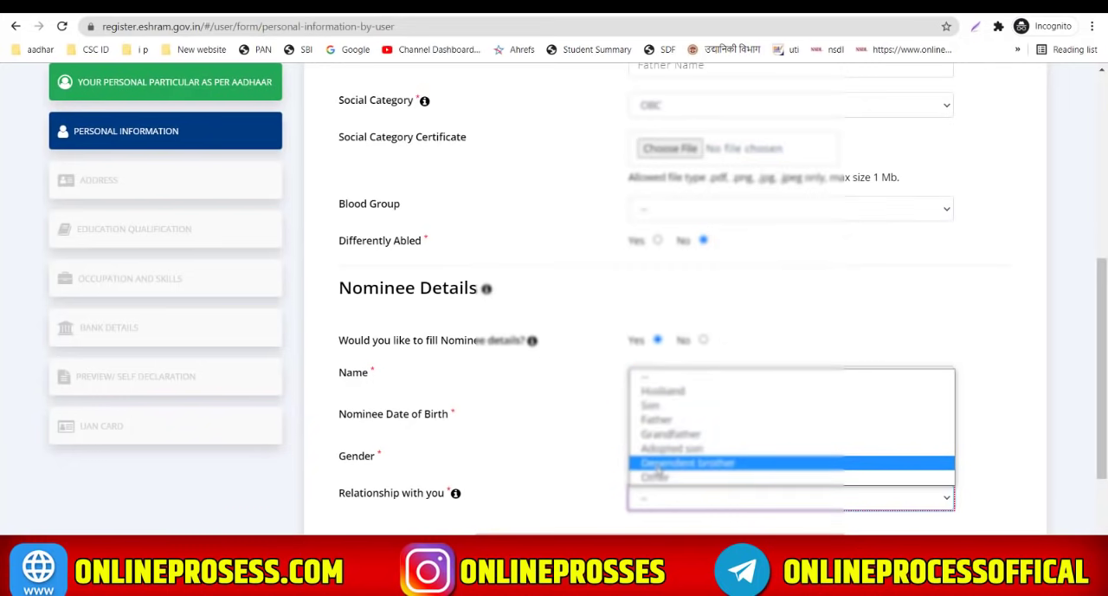
pyautogui.click(525, 398)
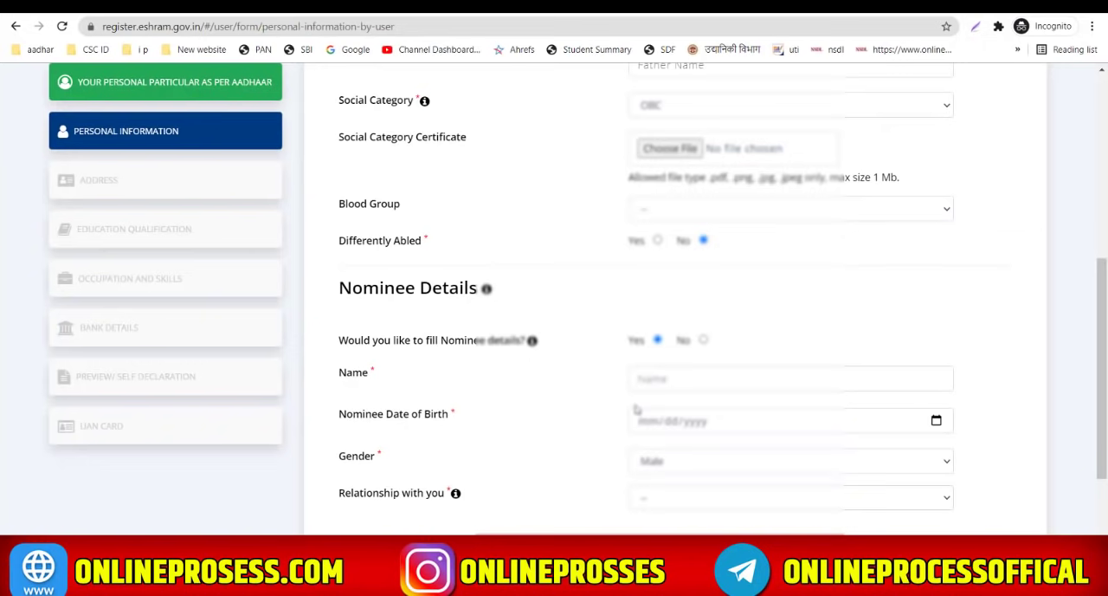
# Save the completed personal information and nominee details and continue to the Address section.
pyautogui.scroll(4, 634, 408)
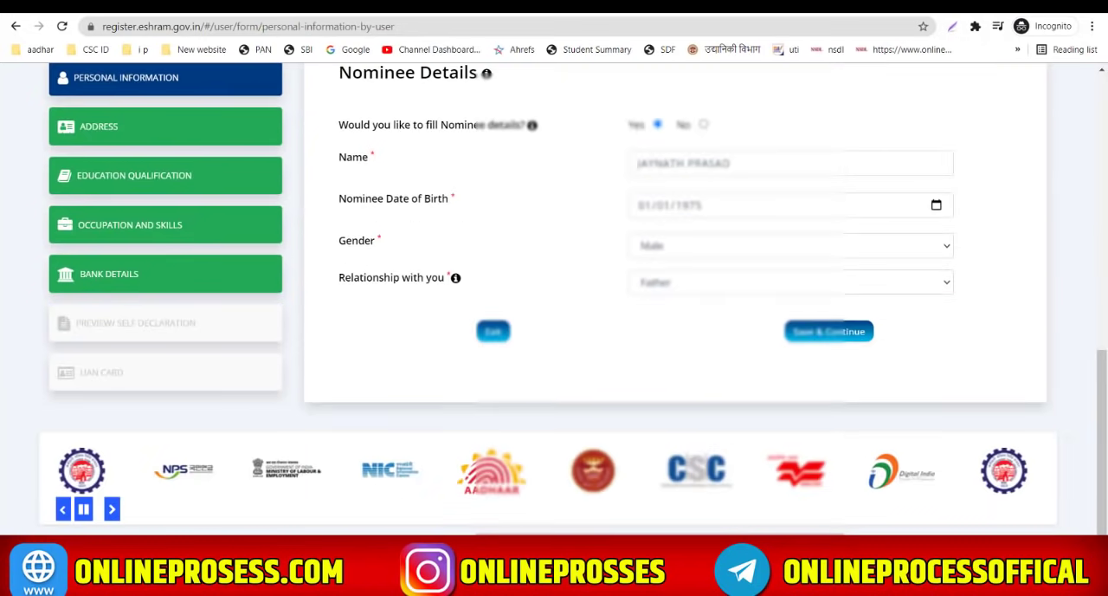
pyautogui.click(838, 337)
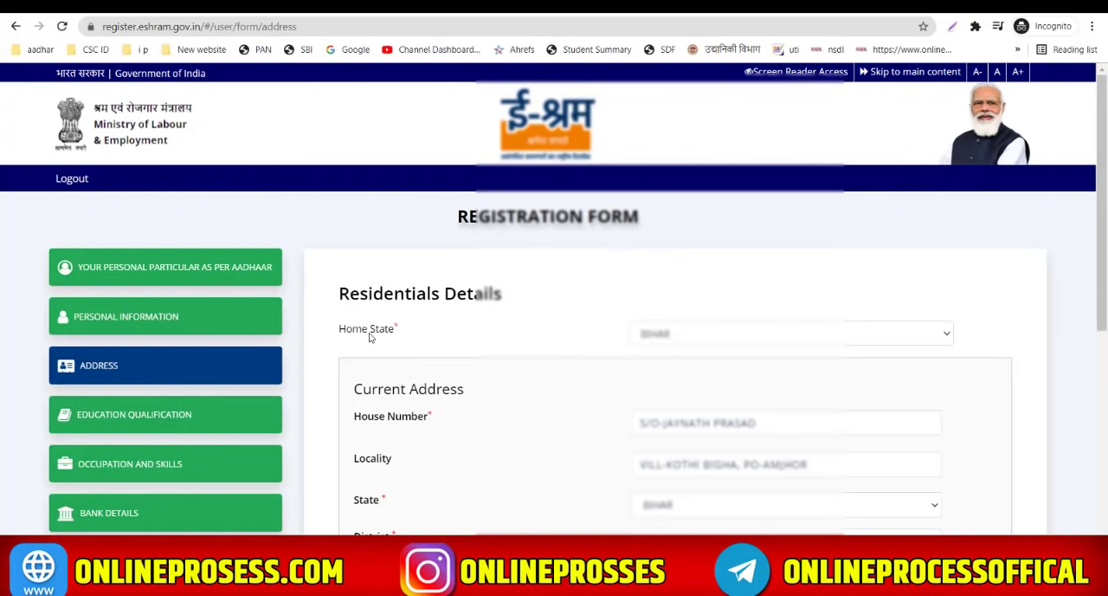
# Look through the home state options and review the current address fields, from house number and locality to state, district, tehsil and pin code.
pyautogui.click(672, 336)
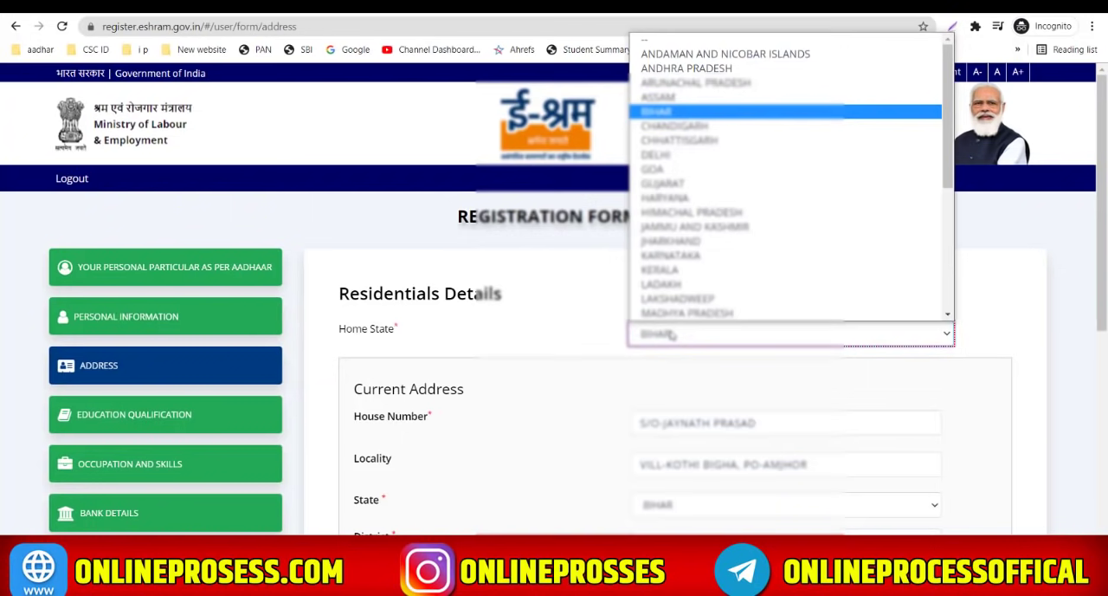
pyautogui.click(672, 335)
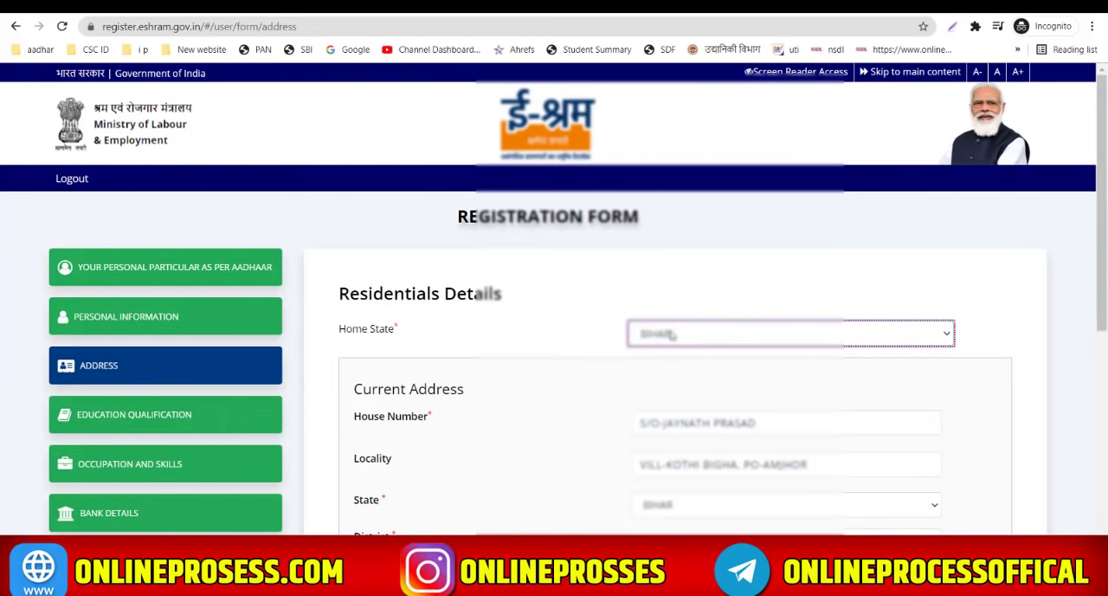
pyautogui.scroll(-1, 594, 413)
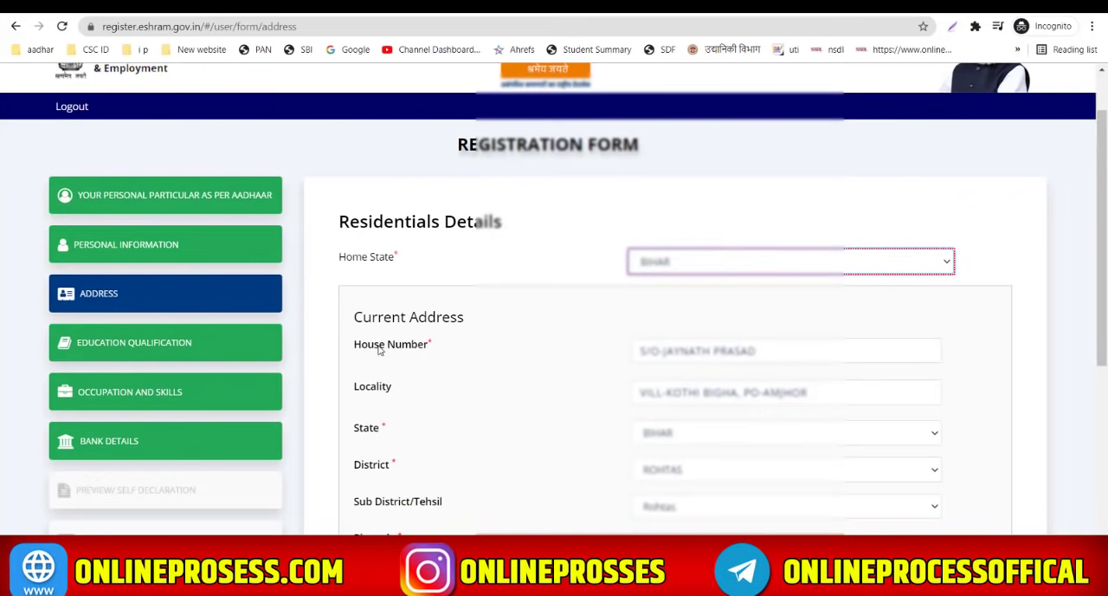
pyautogui.moveTo(374, 346); pyautogui.dragTo(405, 345)
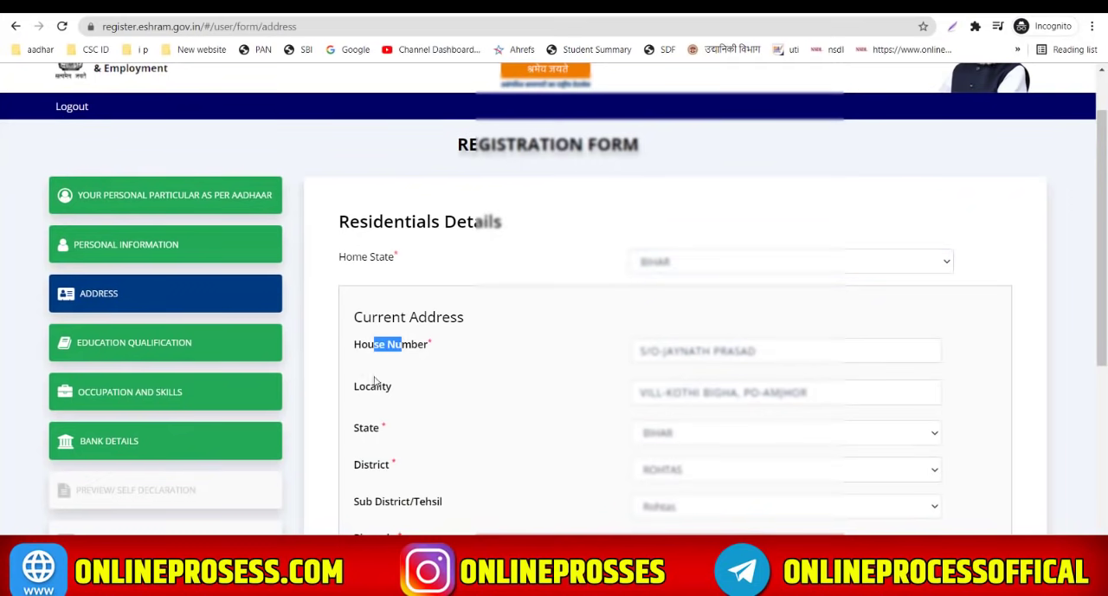
pyautogui.moveTo(371, 387); pyautogui.dragTo(384, 390)
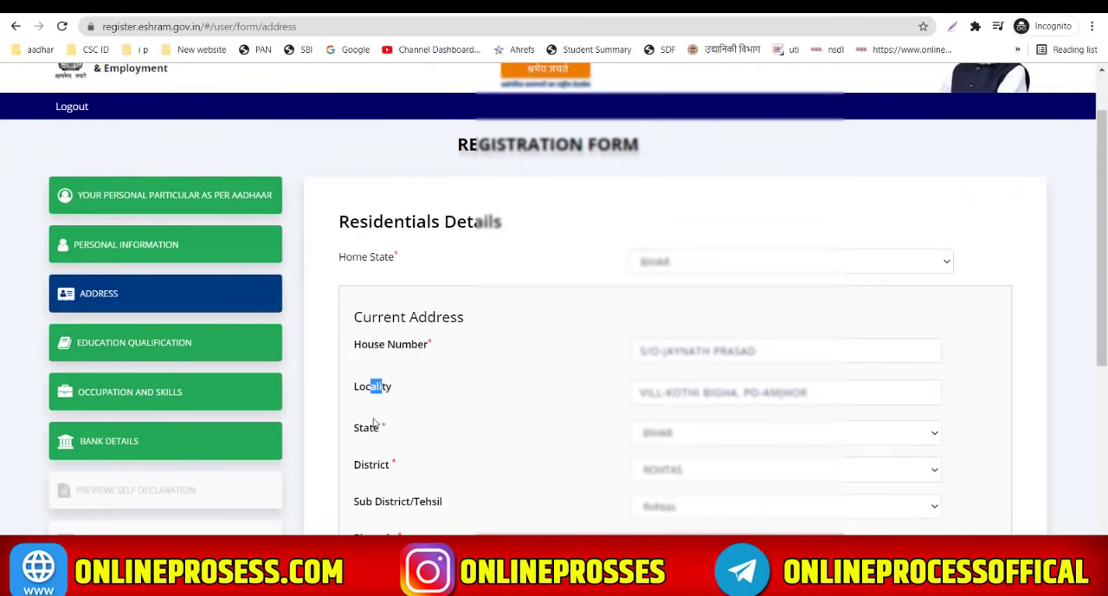
pyautogui.moveTo(369, 429); pyautogui.dragTo(374, 433)
pyautogui.moveTo(370, 465); pyautogui.dragTo(403, 504)
pyautogui.click(385, 541)
pyautogui.moveTo(364, 348); pyautogui.dragTo(425, 364)
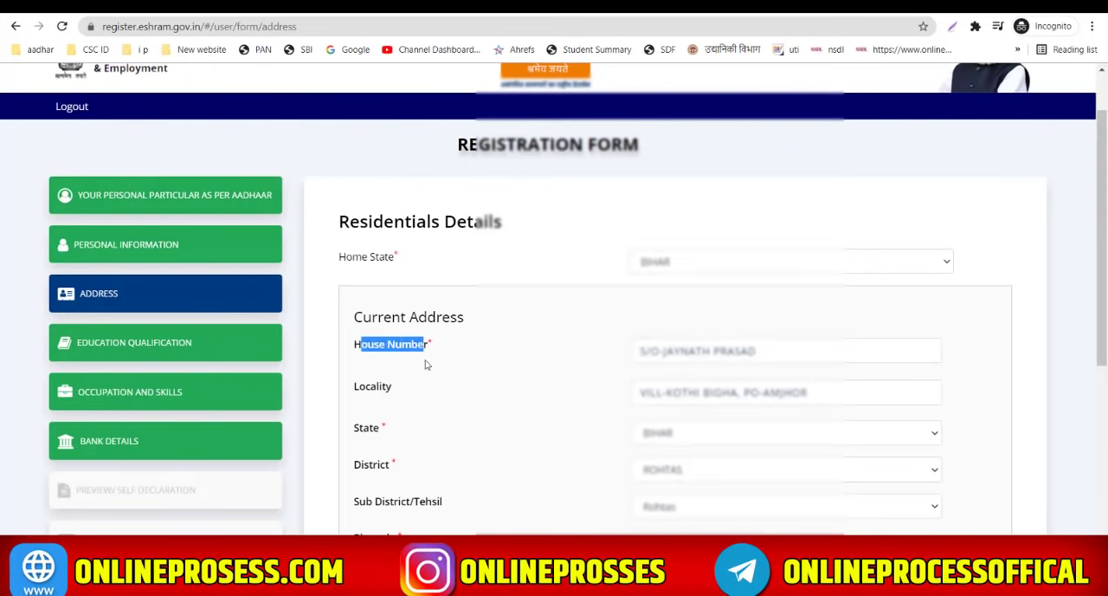
pyautogui.moveTo(354, 387); pyautogui.dragTo(372, 392)
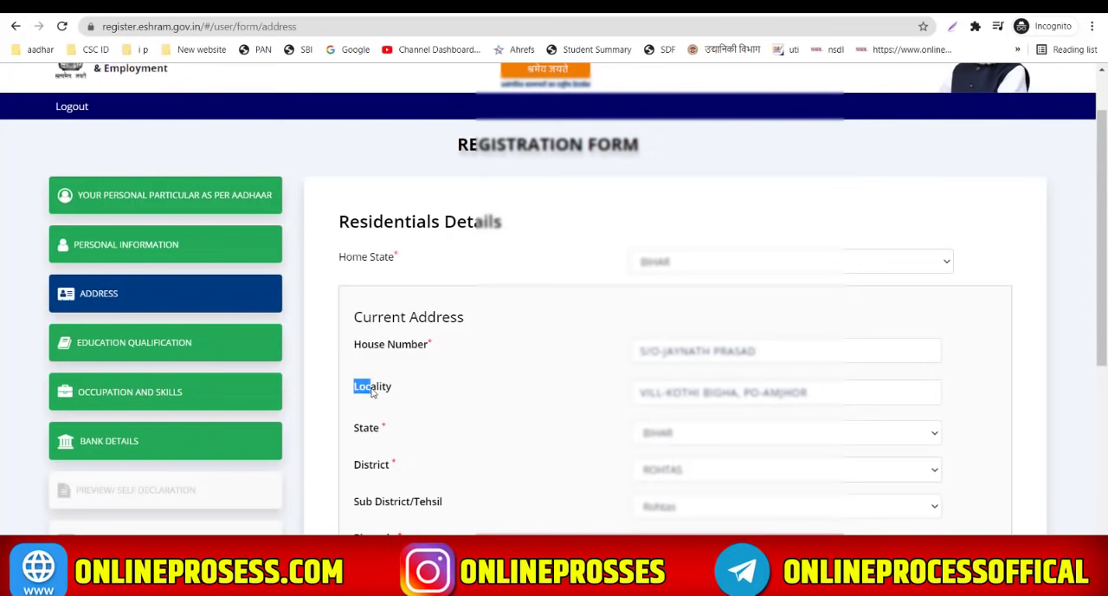
pyautogui.click(377, 430)
pyautogui.moveTo(368, 468); pyautogui.dragTo(381, 469)
pyautogui.scroll(-2, 378, 508)
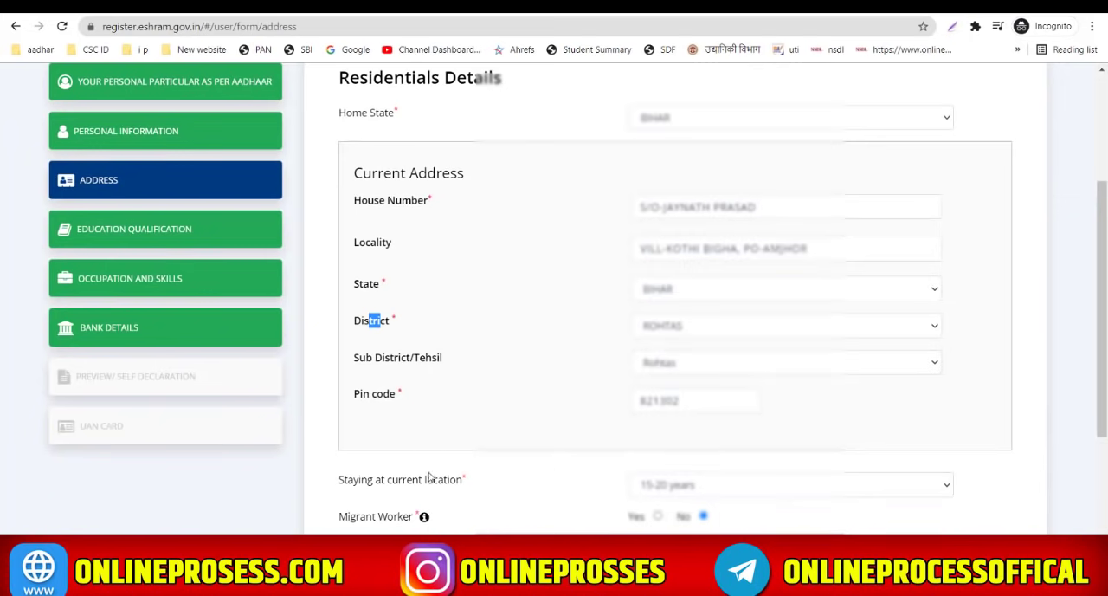
# Select 15-20 years as the duration of staying at the current location.
pyautogui.moveTo(347, 483); pyautogui.dragTo(421, 483)
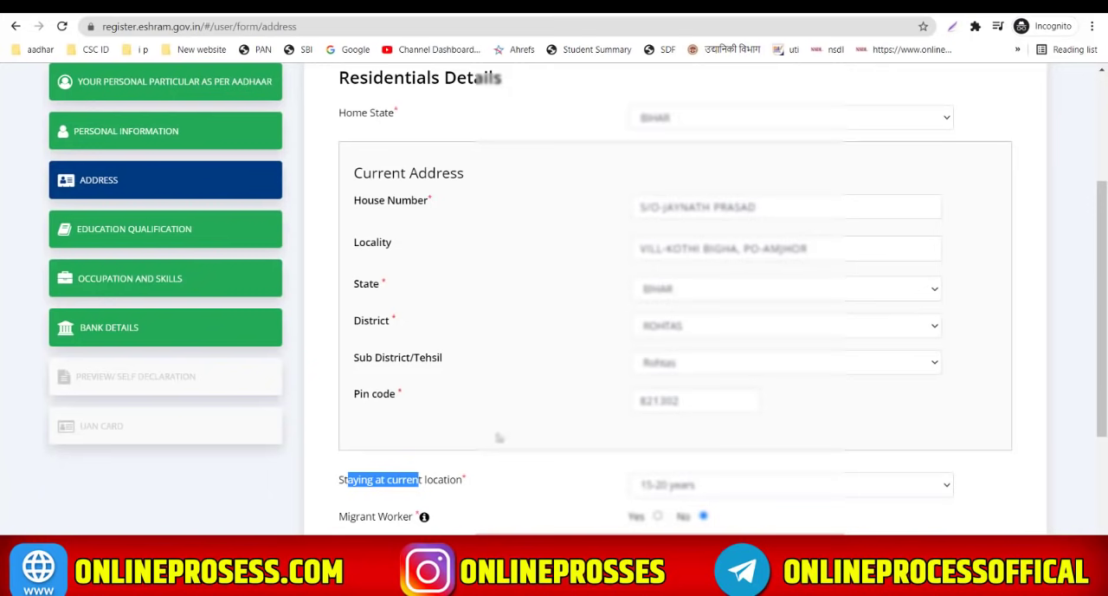
pyautogui.click(759, 484)
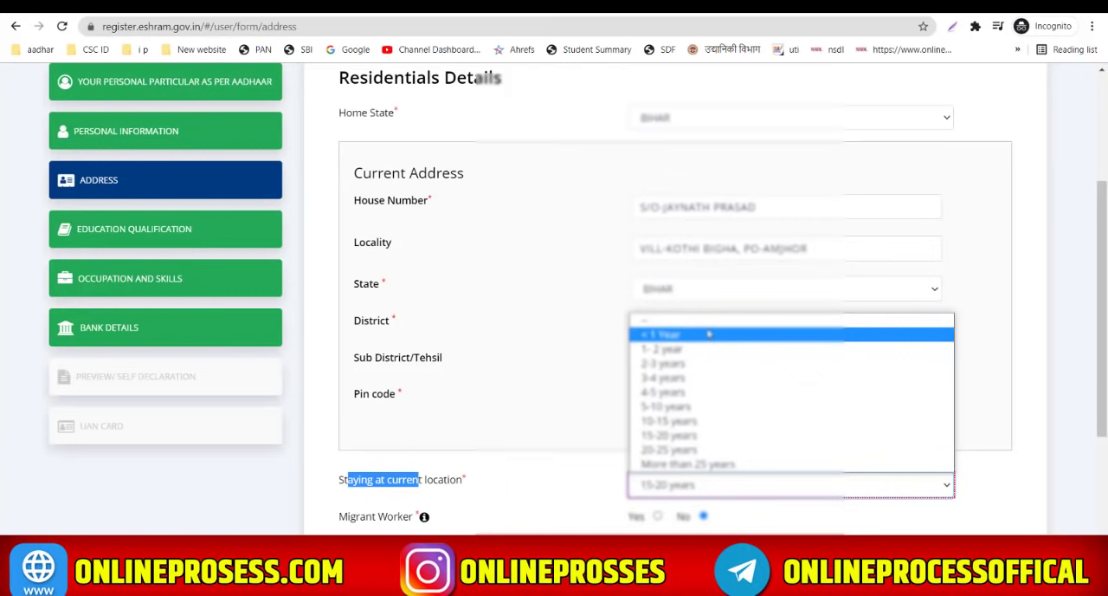
pyautogui.click(703, 434)
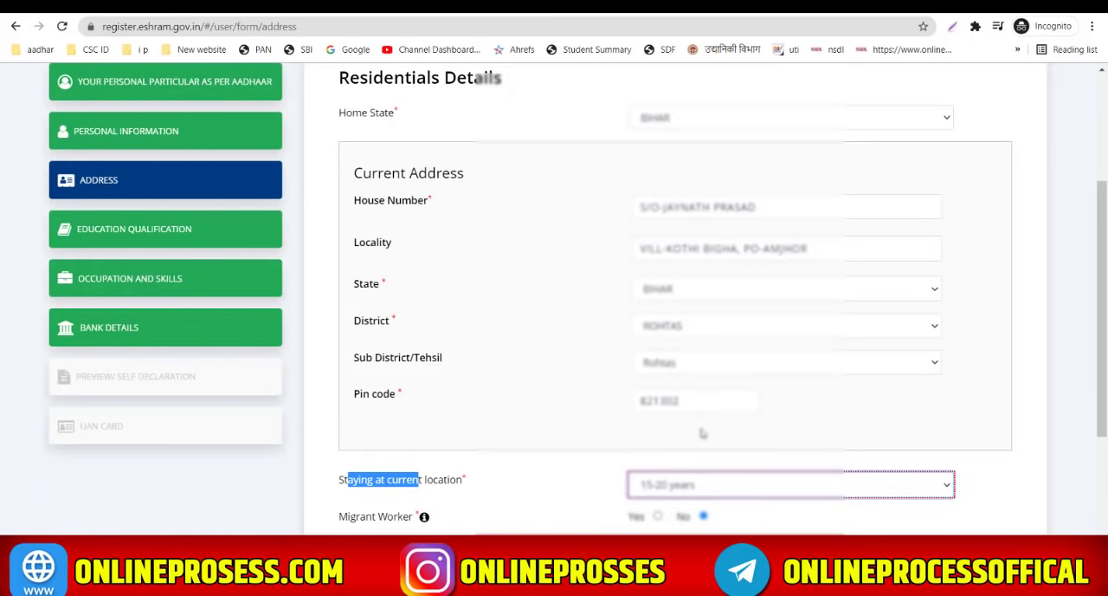
# Switch Migrant Worker to Yes to view the reason of migration options, and set it back to No.
pyautogui.scroll(-2, 701, 433)
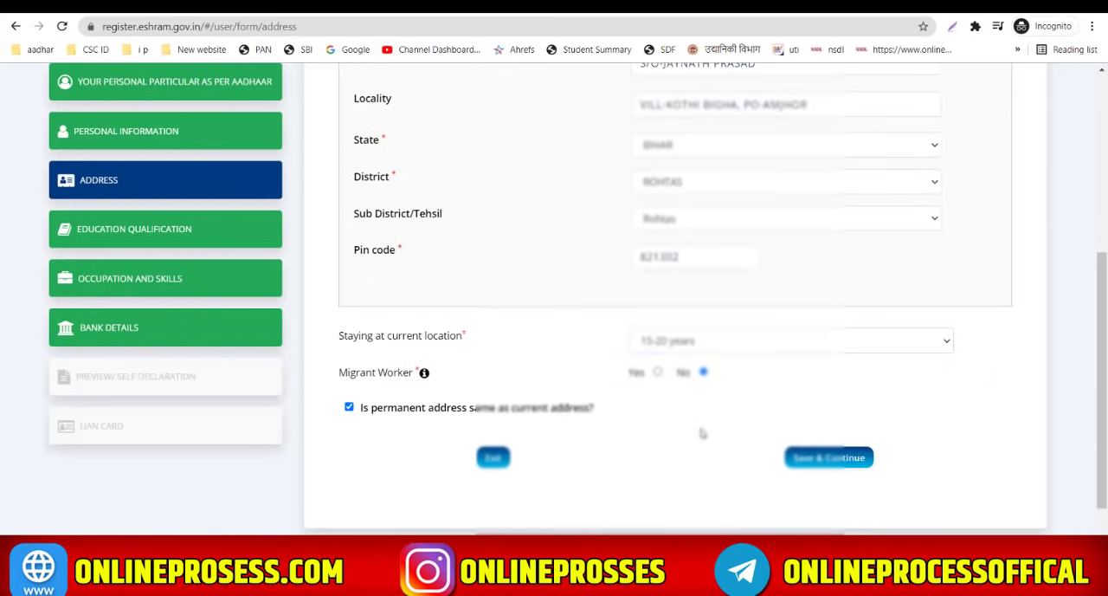
pyautogui.tripleClick(346, 378)
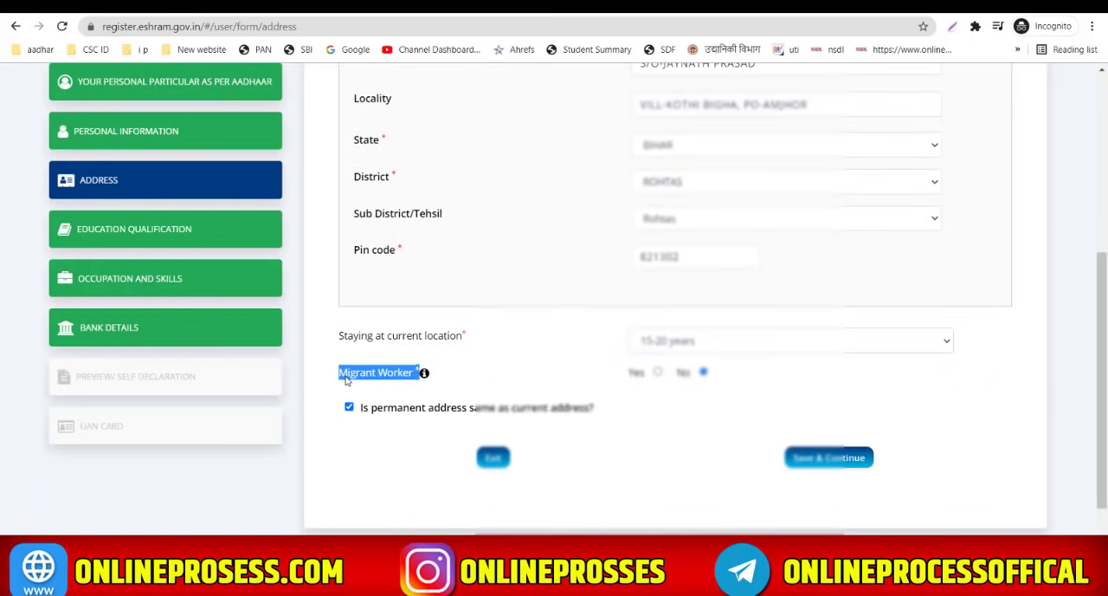
pyautogui.click(658, 373)
pyautogui.click(686, 410)
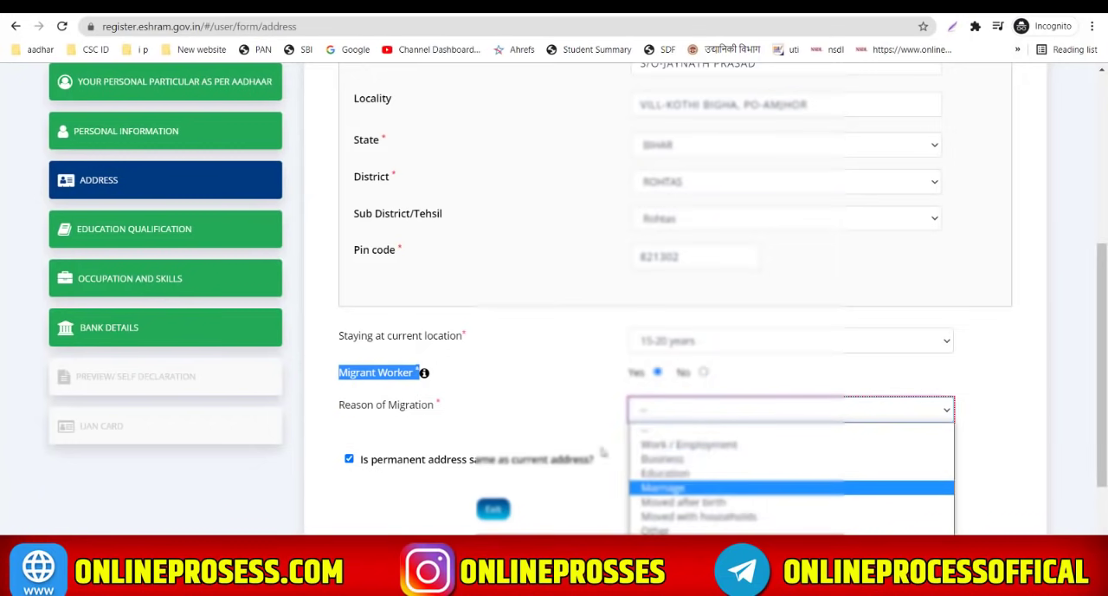
pyautogui.click(604, 451)
pyautogui.click(703, 372)
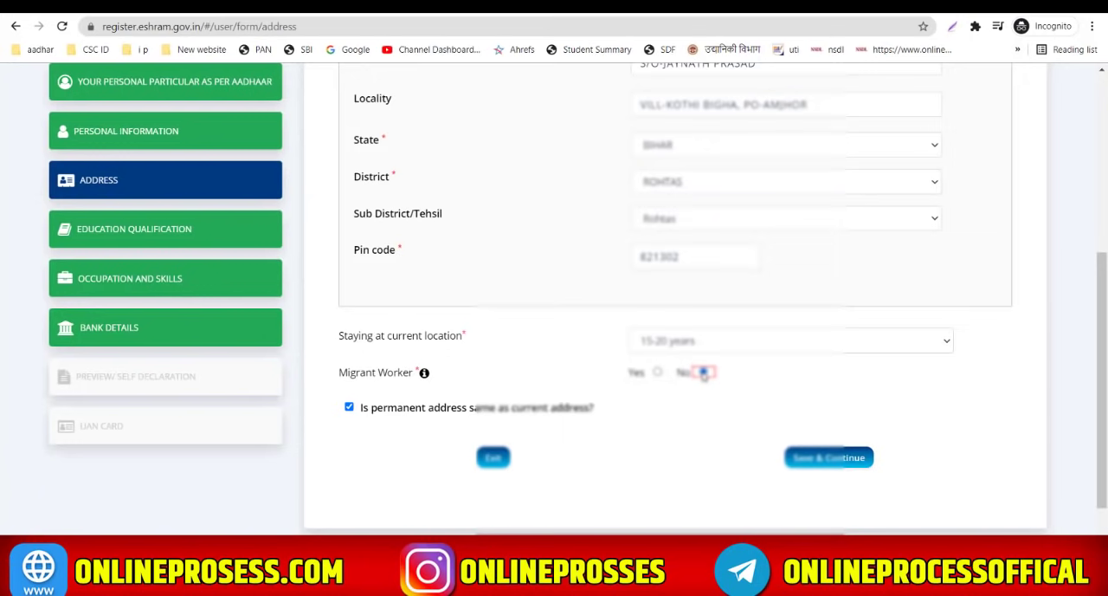
# Read the Migrant Worker definition, and save the address details to continue to the Education Qualification section.
pyautogui.moveTo(424, 373)
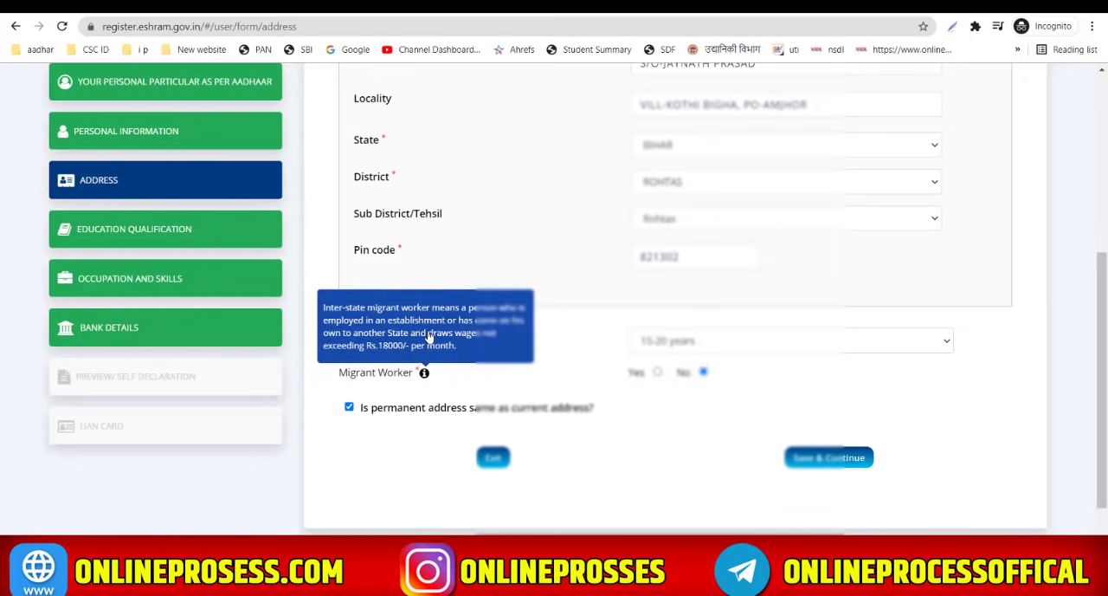
pyautogui.tripleClick(430, 336)
pyautogui.rightClick(429, 332)
pyautogui.click(451, 339)
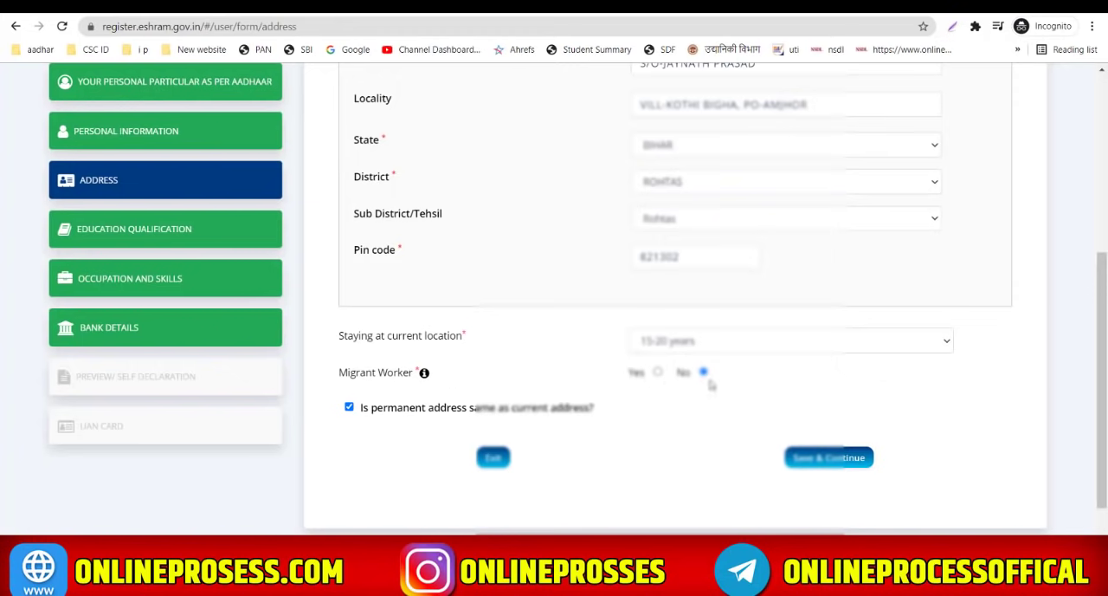
pyautogui.click(844, 464)
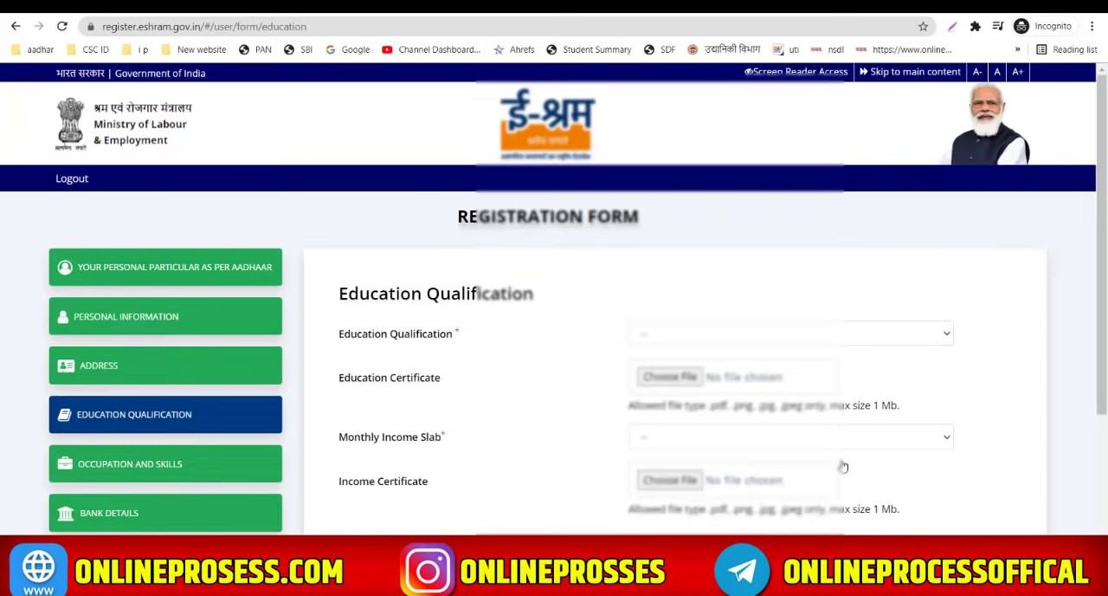
# Set the education qualification to Graduate and look over the education certificate upload field.
pyautogui.click(692, 338)
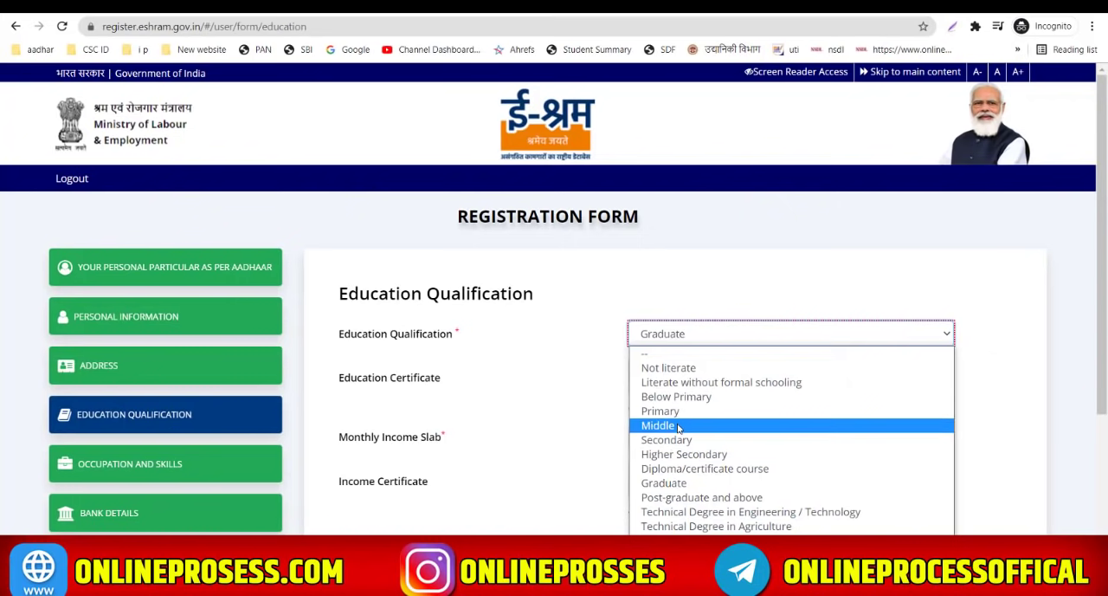
pyautogui.click(571, 358)
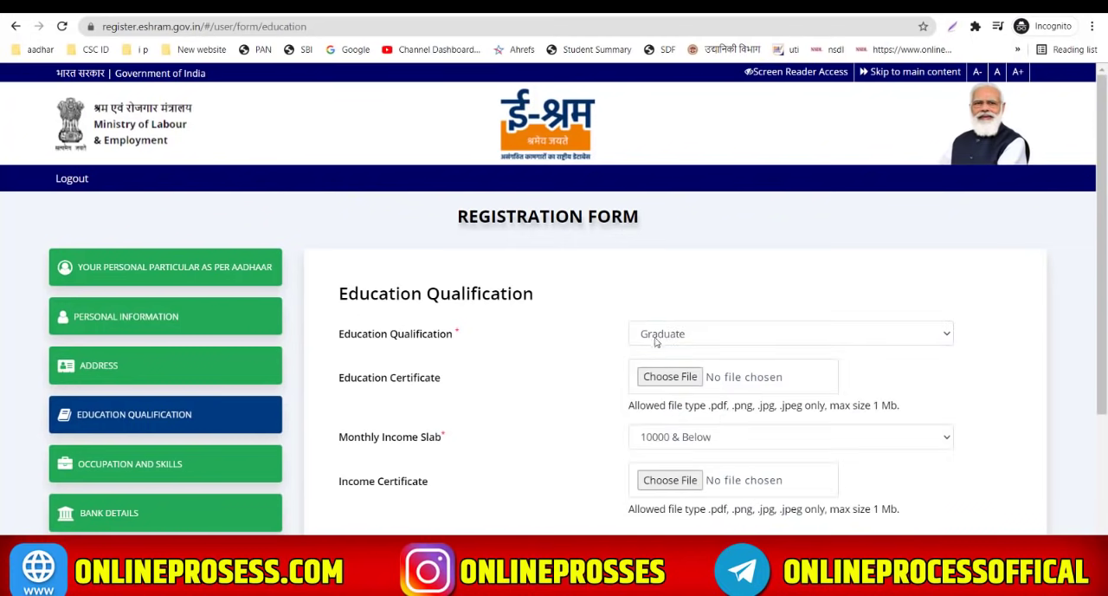
pyautogui.moveTo(368, 380); pyautogui.dragTo(458, 396)
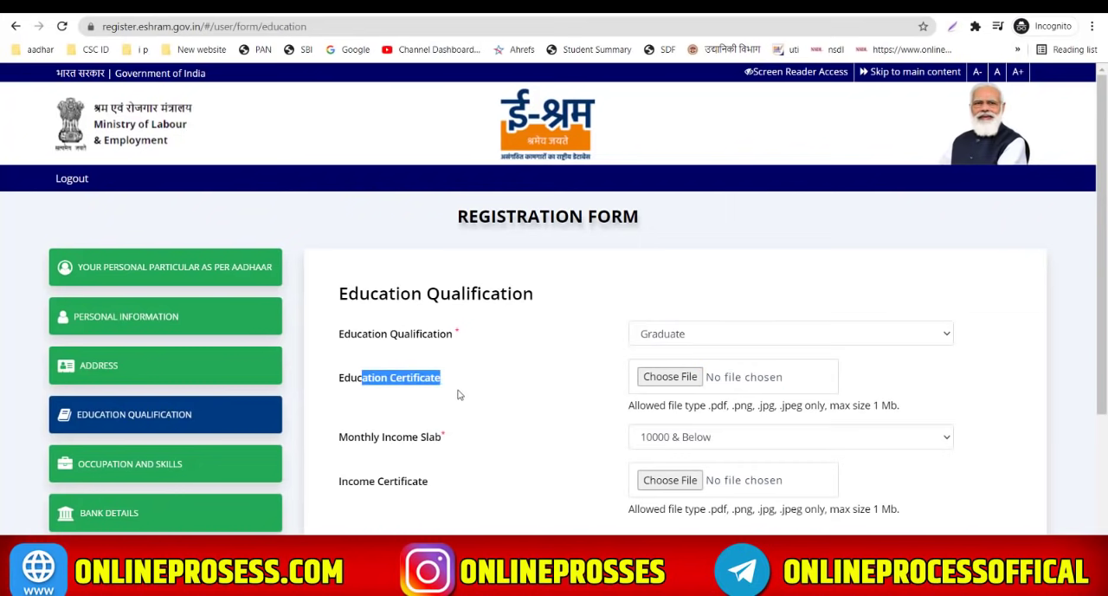
pyautogui.click(446, 384)
pyautogui.moveTo(436, 375); pyautogui.dragTo(441, 376)
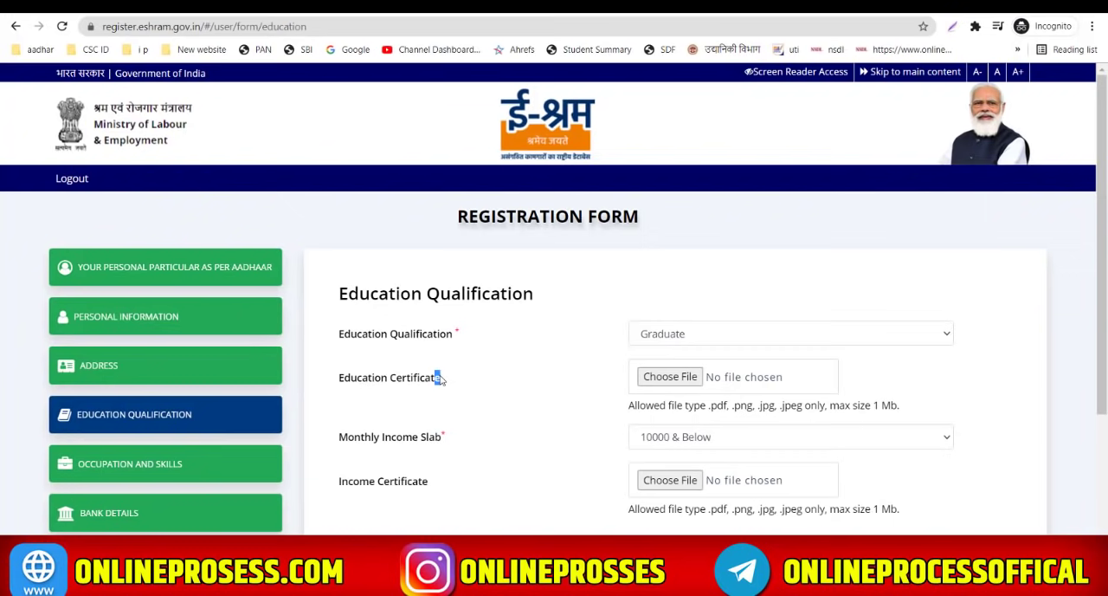
# Set the monthly income slab to 10000 & Below.
pyautogui.scroll(-1, 441, 378)
pyautogui.moveTo(403, 366); pyautogui.dragTo(466, 369)
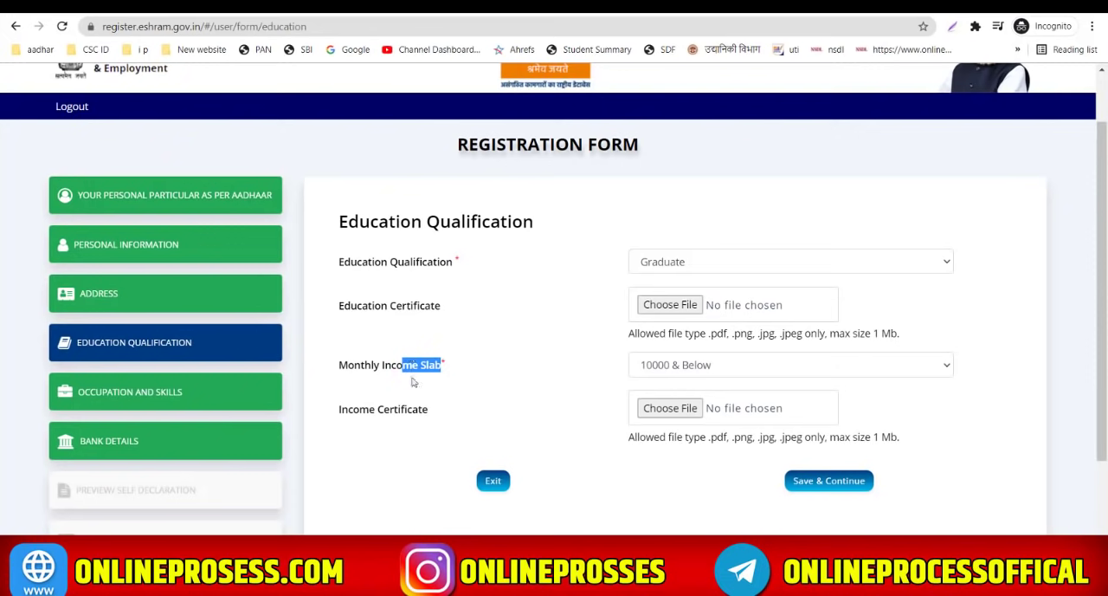
pyautogui.click(355, 371)
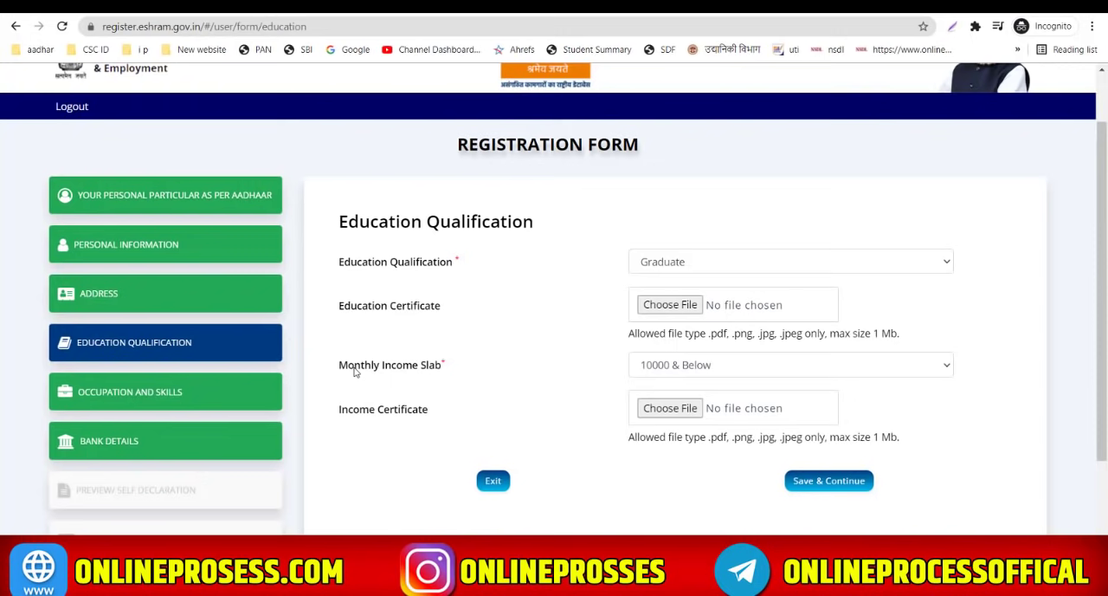
pyautogui.click(680, 368)
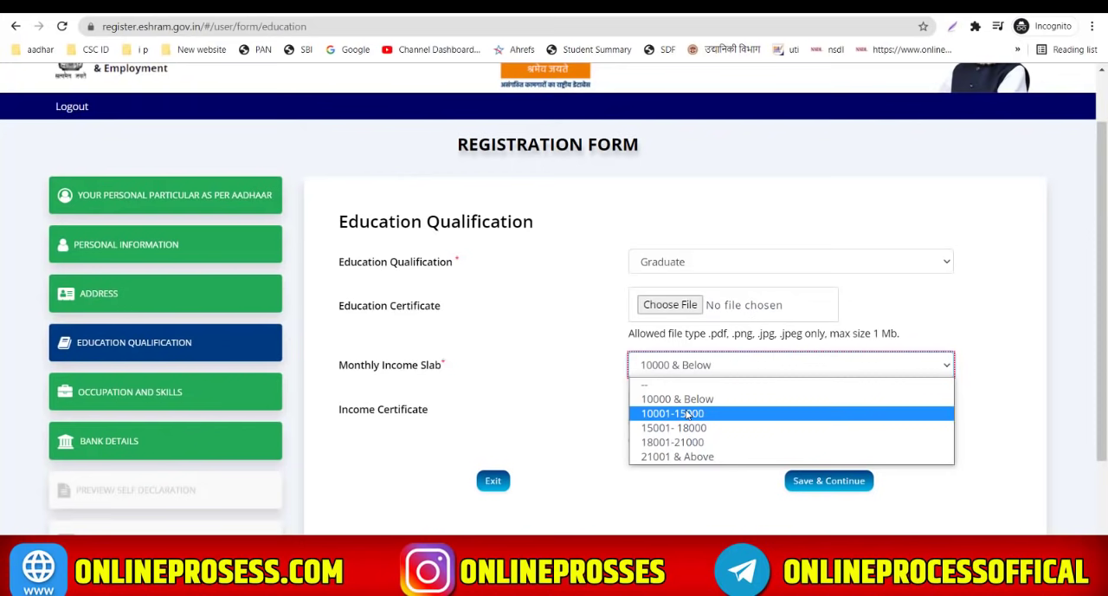
pyautogui.click(680, 399)
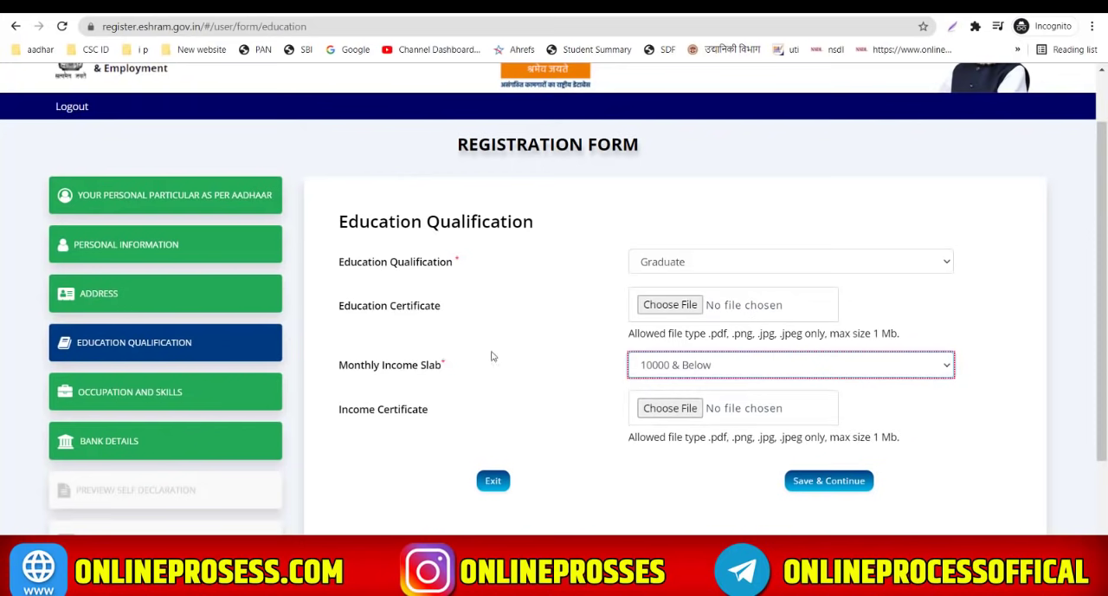
# Check the income certificate field, and save the education details to continue to the Occupation and Skills section.
pyautogui.click(463, 379)
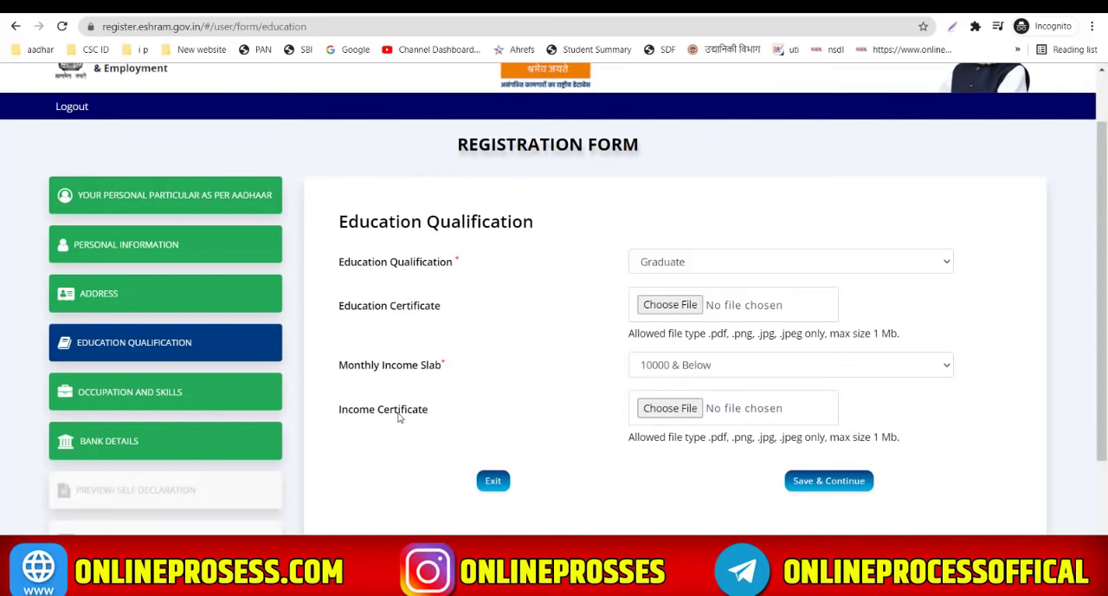
pyautogui.moveTo(400, 414)
pyautogui.mouseDown()
pyautogui.moveTo(453, 413)
pyautogui.moveTo(410, 414)
pyautogui.mouseUp()
pyautogui.click(432, 412)
pyautogui.click(834, 490)
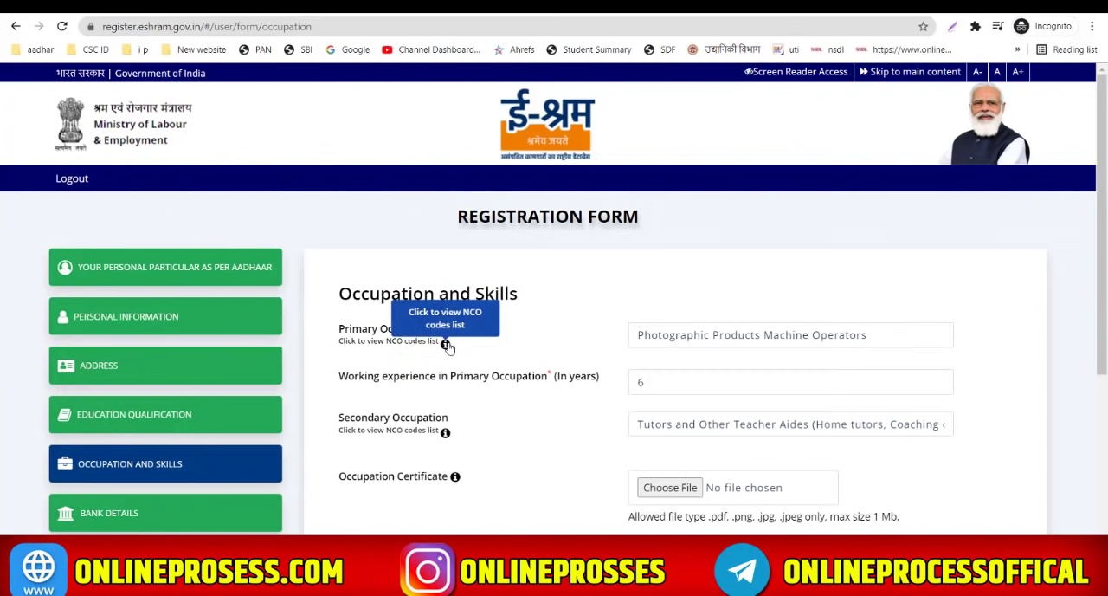
# Open the NCO codes list for the primary occupation and copy the English occupation name "Field Crop and Vegetable Growers".
pyautogui.click(445, 345)
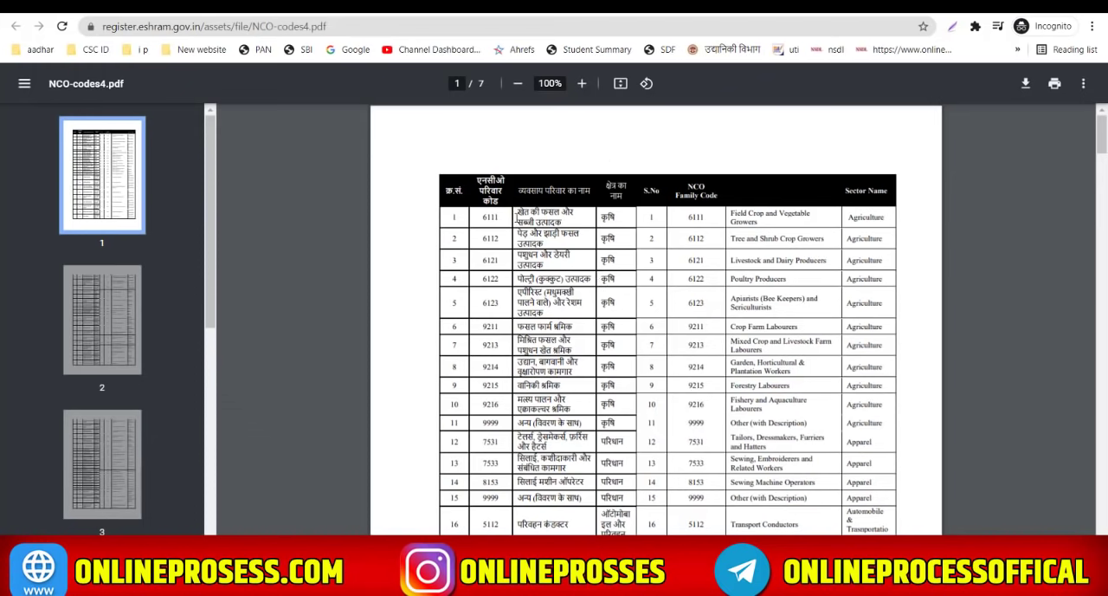
pyautogui.moveTo(517, 213); pyautogui.dragTo(563, 224)
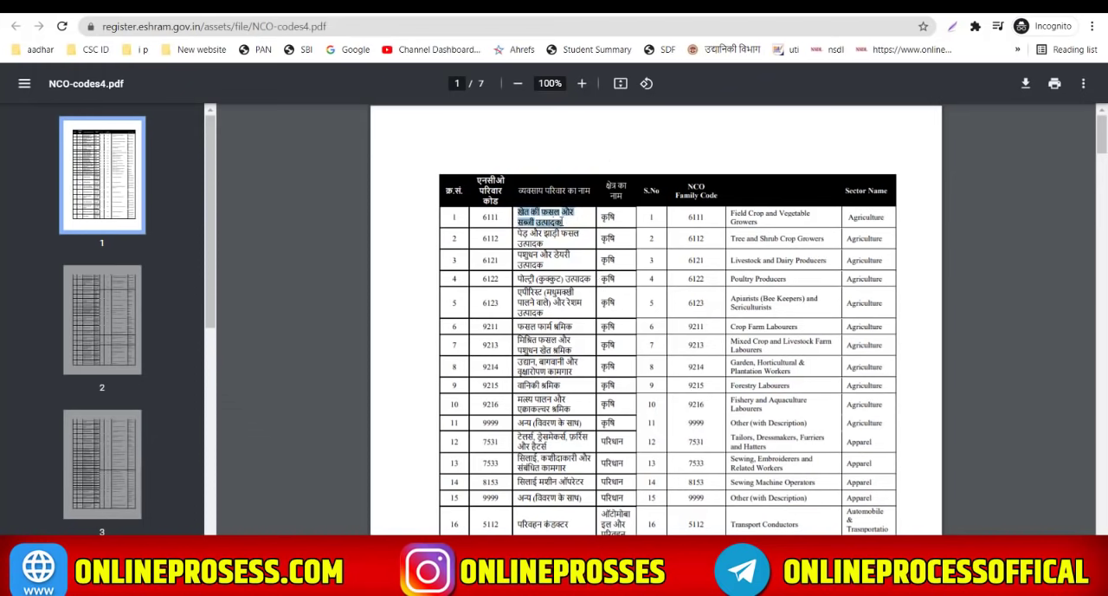
pyautogui.click(562, 224)
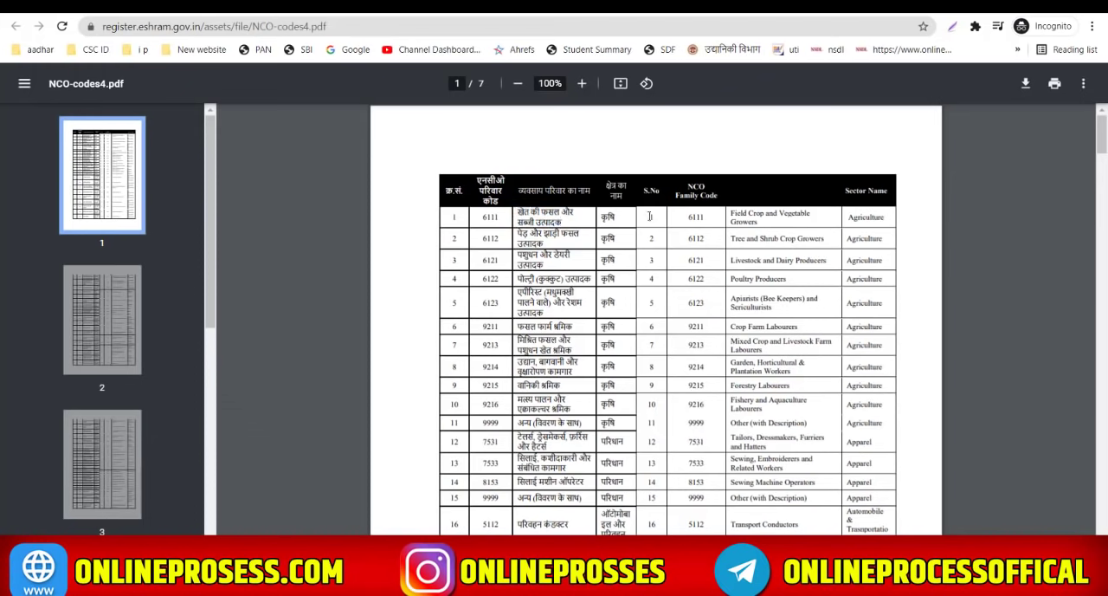
pyautogui.moveTo(731, 212); pyautogui.dragTo(763, 225)
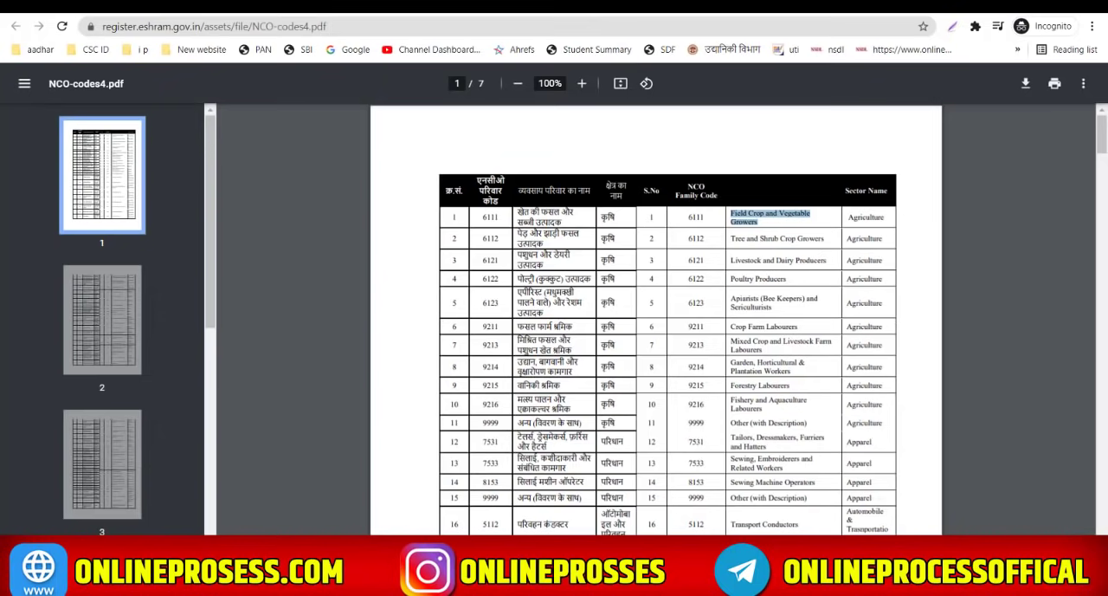
# Return to the registration form and replace the primary occupation with the suggested entry Field Crop and Vegetable Growers.
pyautogui.click(597, 6)
pyautogui.tripleClick(753, 337)
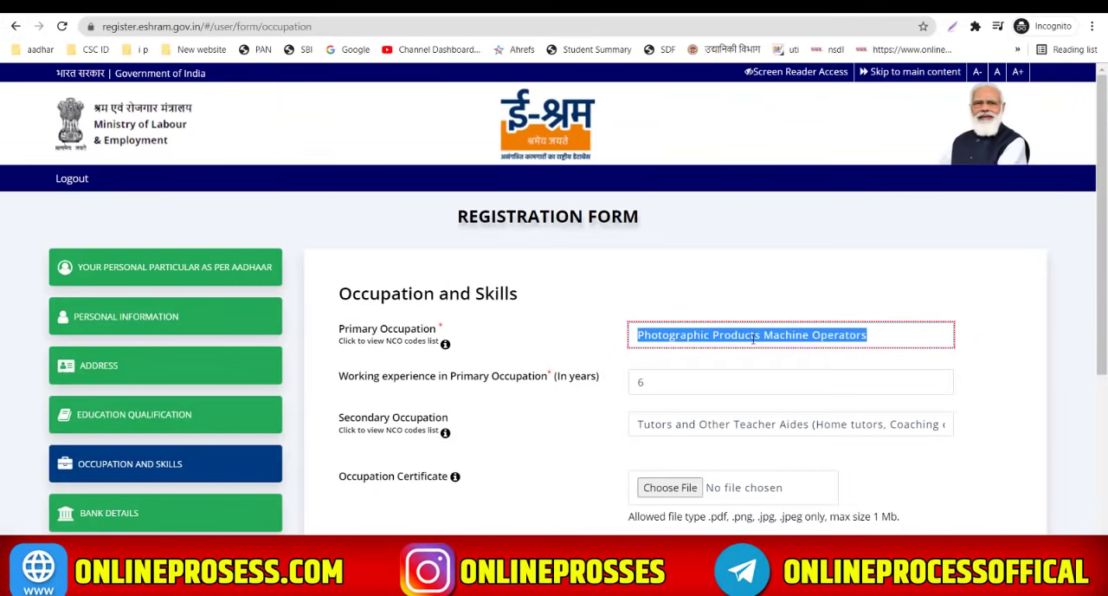
pyautogui.hotkey('ctrl', 'v')
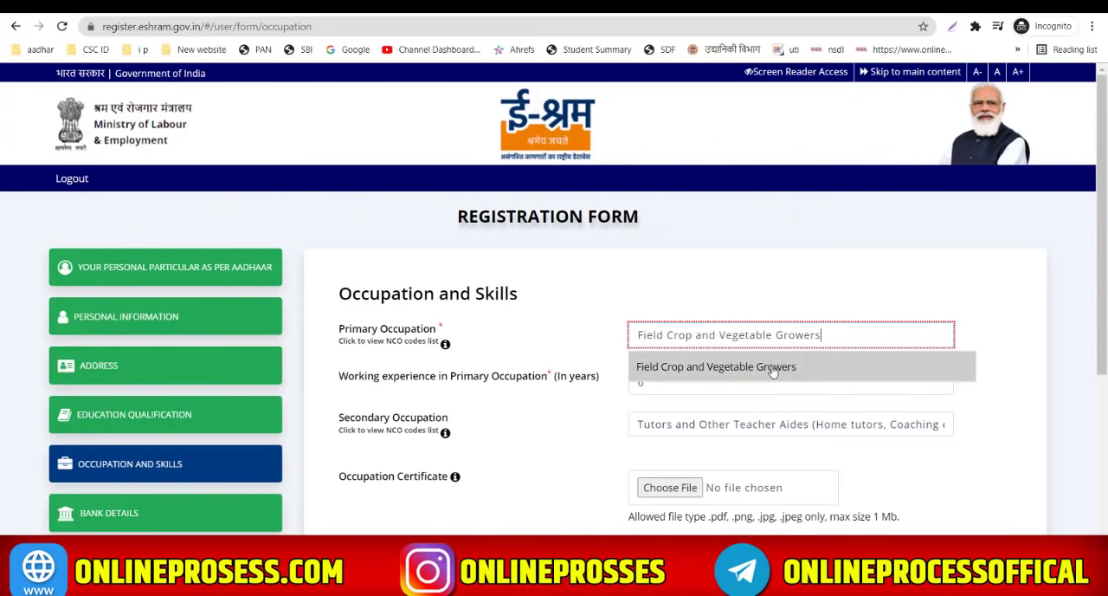
pyautogui.click(773, 371)
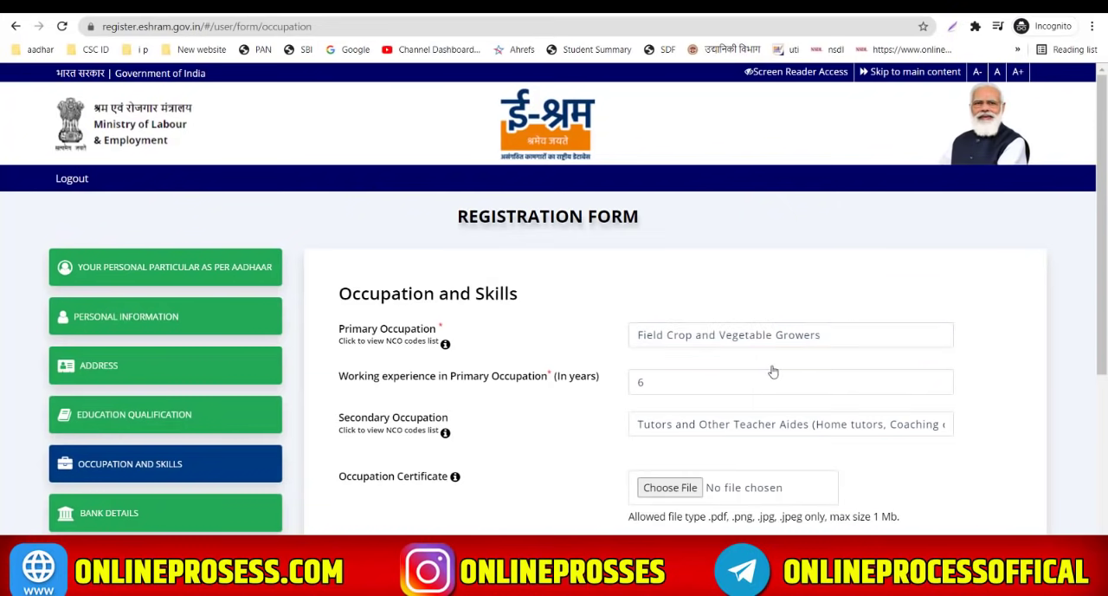
# Search the NCO codes list for TEACHER and copy the occupation name "Tutors and Other Teacher Aides (Home tutors, Coaching centre tutors etc)".
pyautogui.click(480, 6)
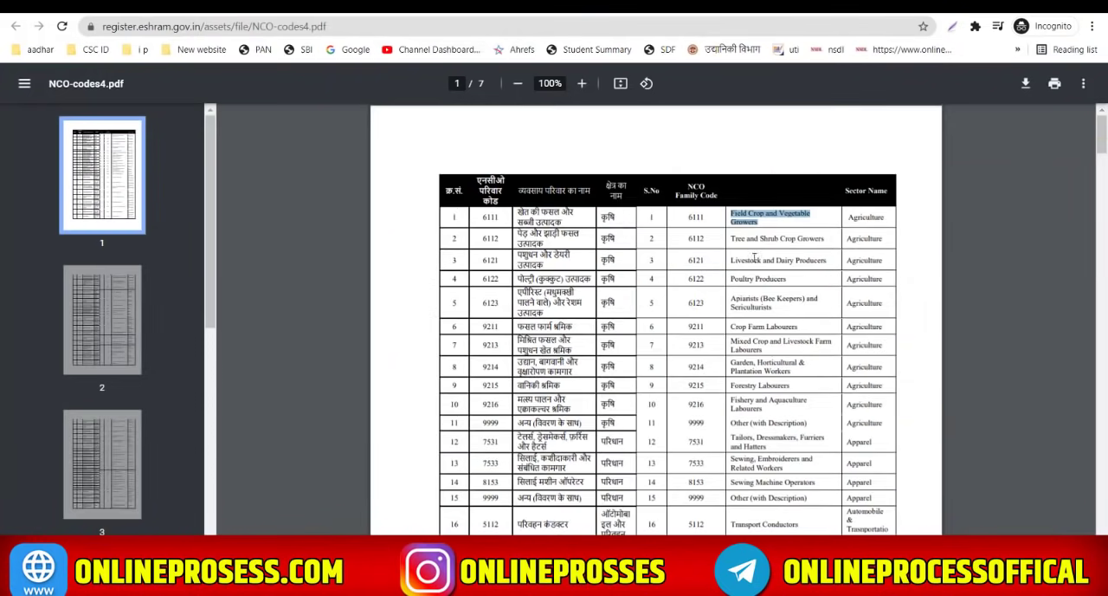
pyautogui.hotkey('ctrl', 'f')
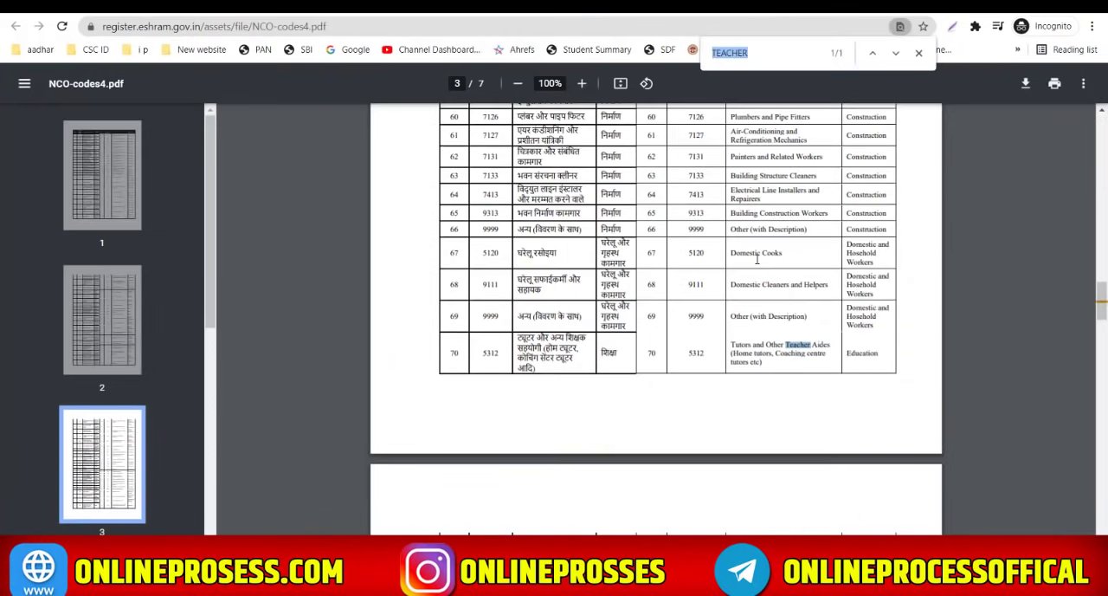
pyautogui.write('T3E')
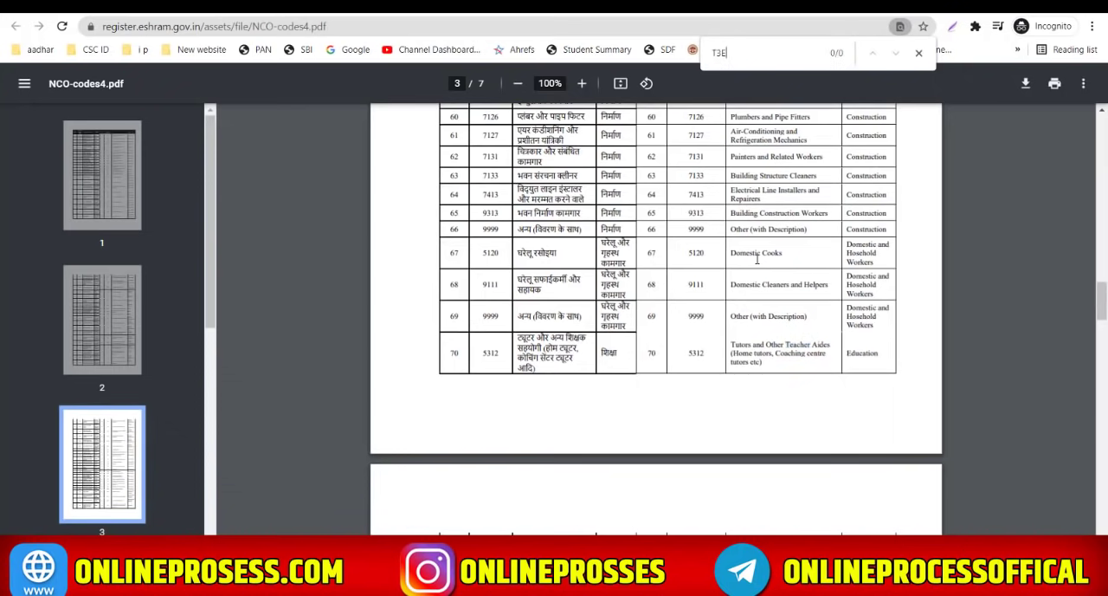
pyautogui.press('BackSpace')
pyautogui.press('BackSpace')
pyautogui.write('EA')
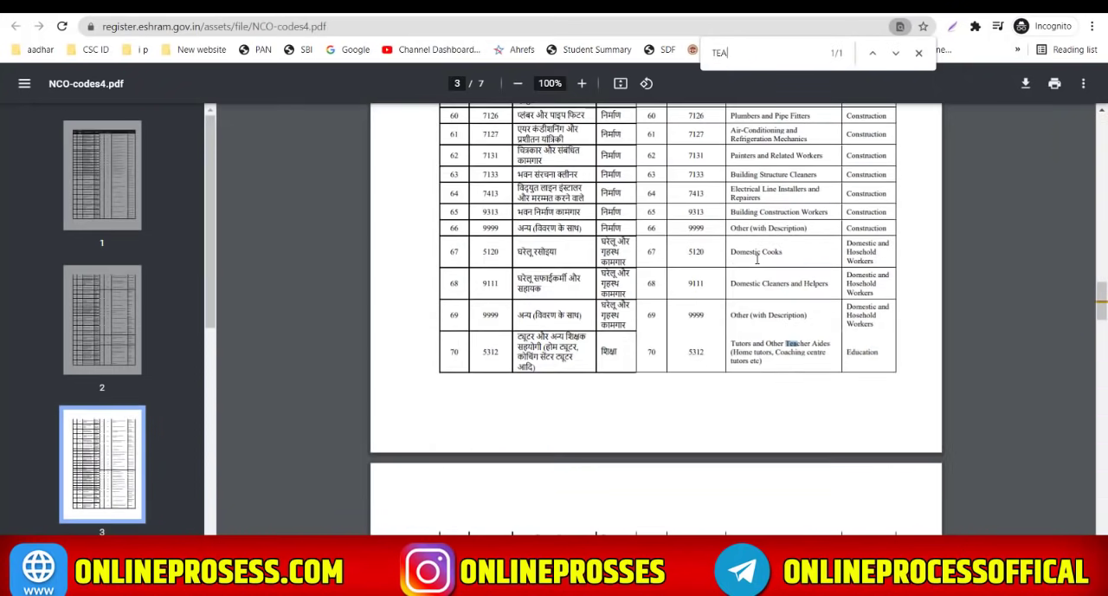
pyautogui.write('CHER')
pyautogui.moveTo(407, 325)
pyautogui.mouseDown()
pyautogui.moveTo(624, 368)
pyautogui.moveTo(916, 379)
pyautogui.mouseUp()
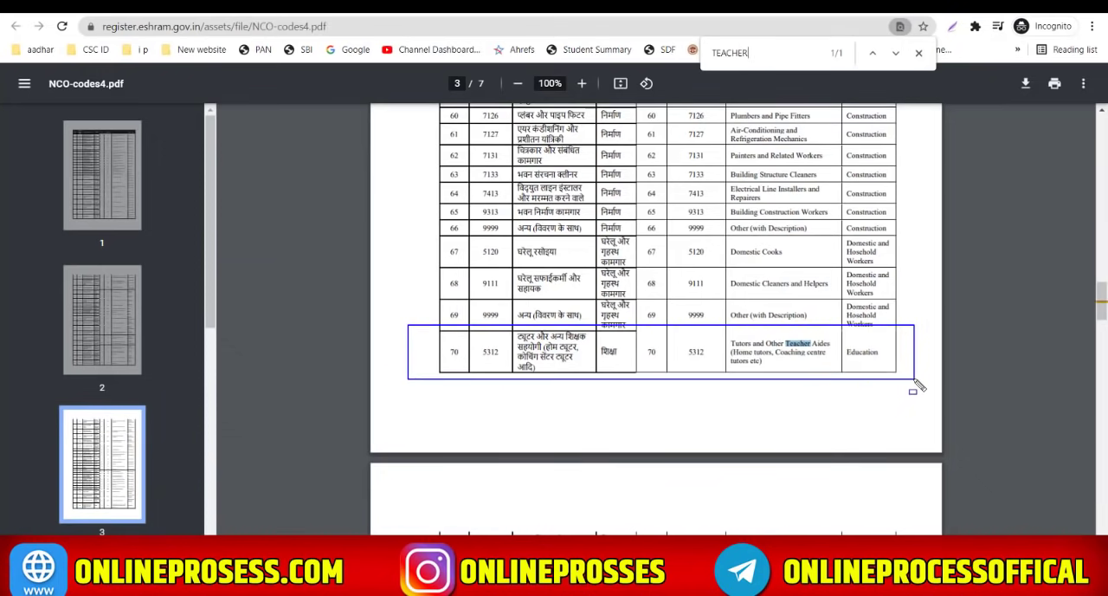
pyautogui.press('Escape')
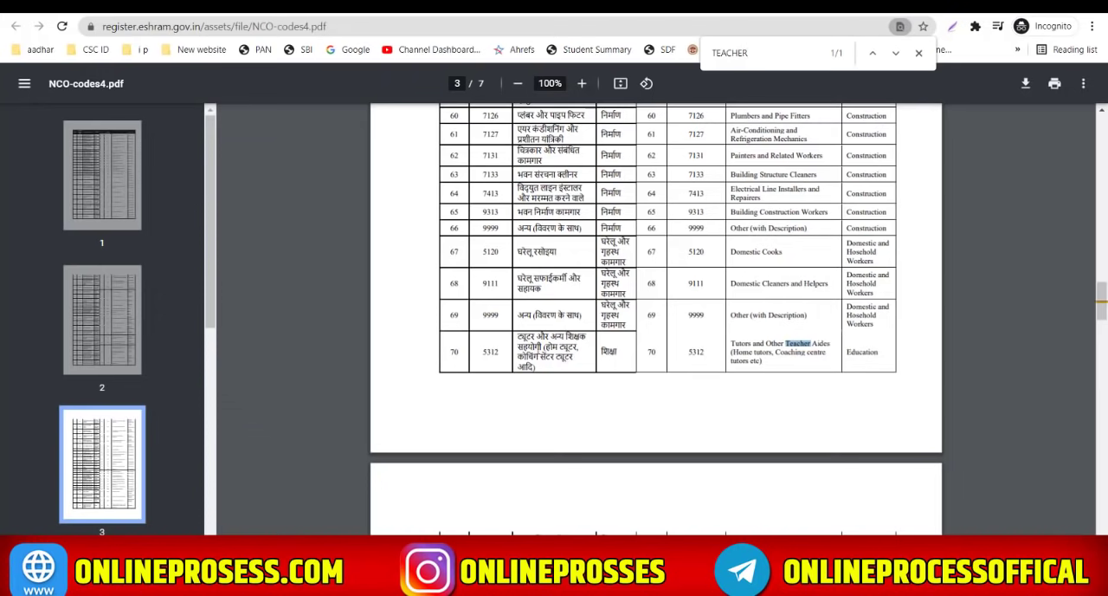
pyautogui.moveTo(512, 325); pyautogui.dragTo(606, 387)
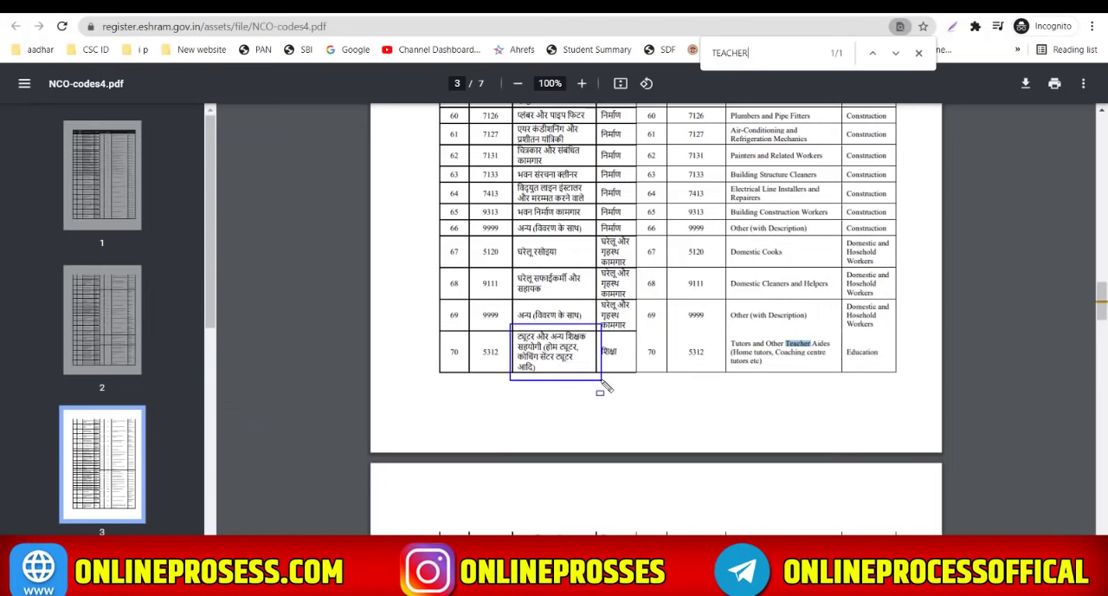
pyautogui.press('Escape')
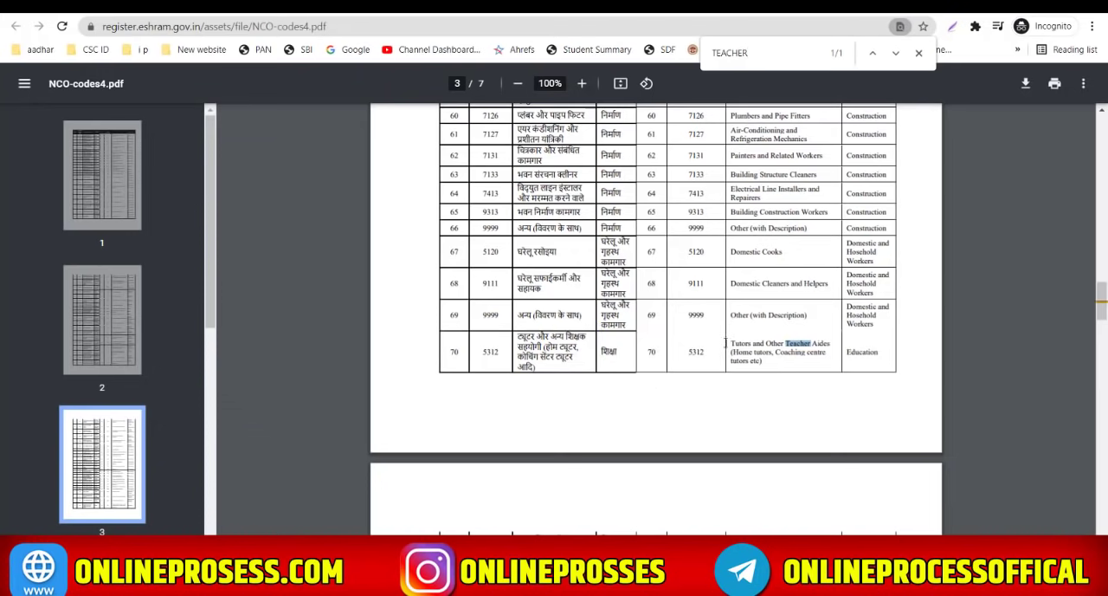
pyautogui.moveTo(731, 345); pyautogui.dragTo(766, 363)
pyautogui.hotkey('ctrl', 'c')
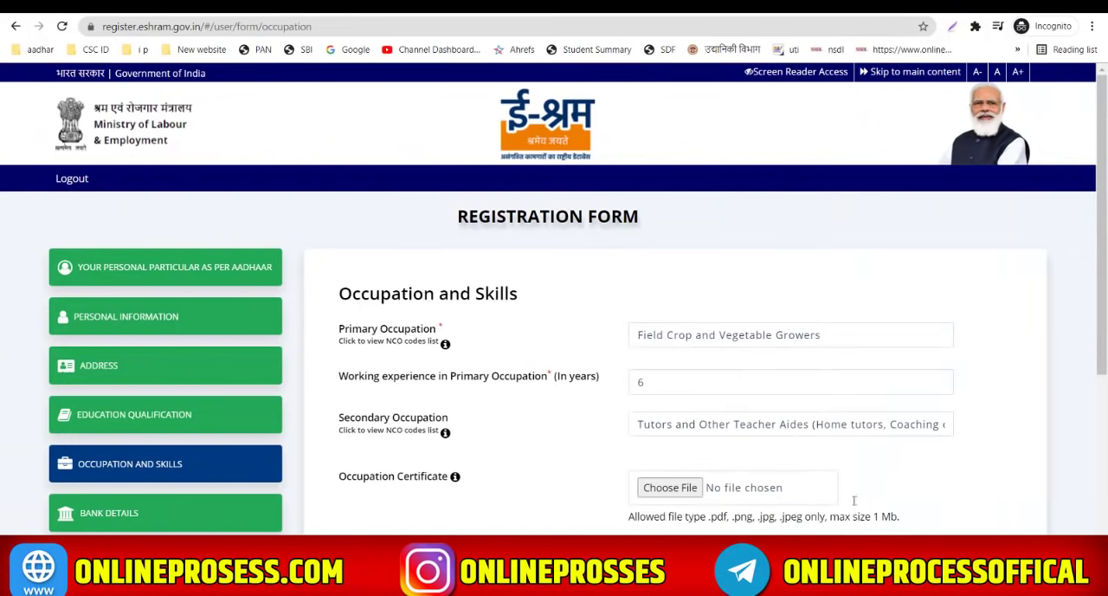
# Replace the primary occupation with the suggested entry Tutors and Other Teacher Aides (Home tutors, Coaching centre tutors etc).
pyautogui.tripleClick(710, 330)
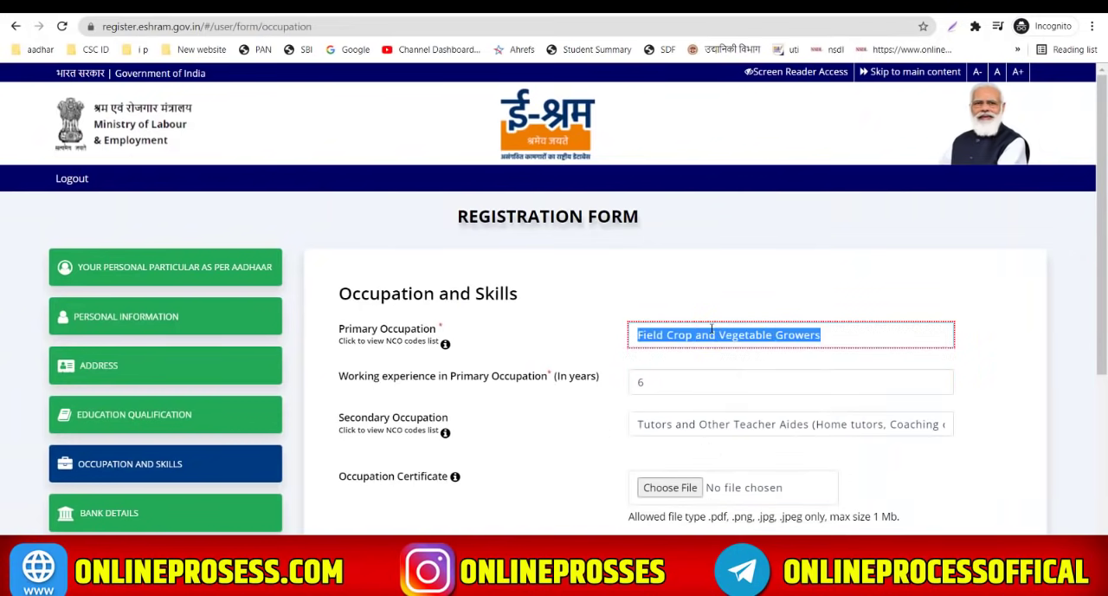
pyautogui.hotkey('ctrl', 'v')
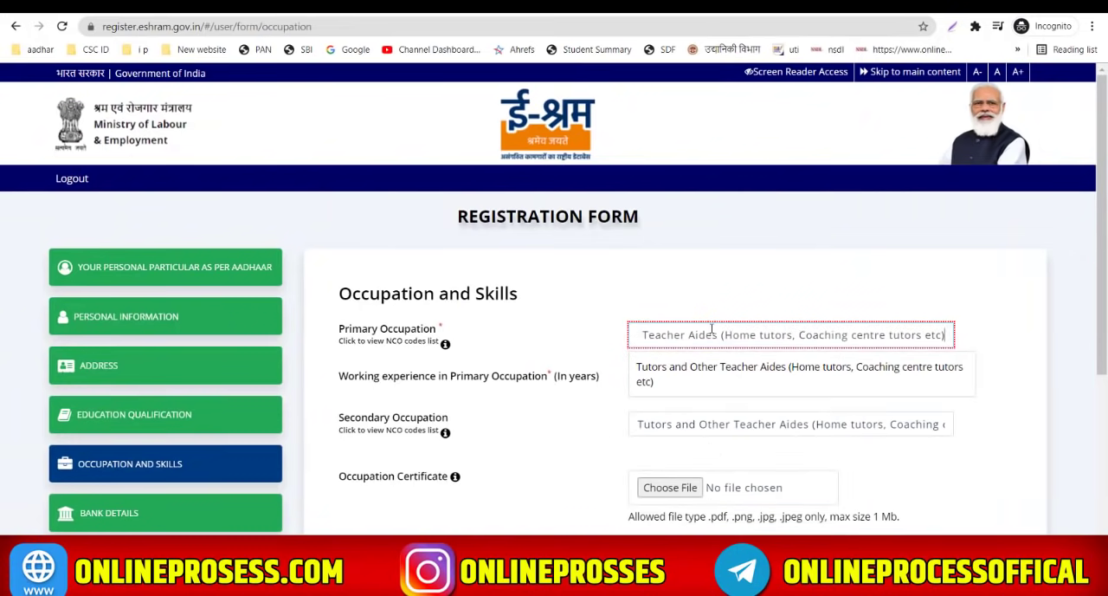
pyautogui.click(703, 379)
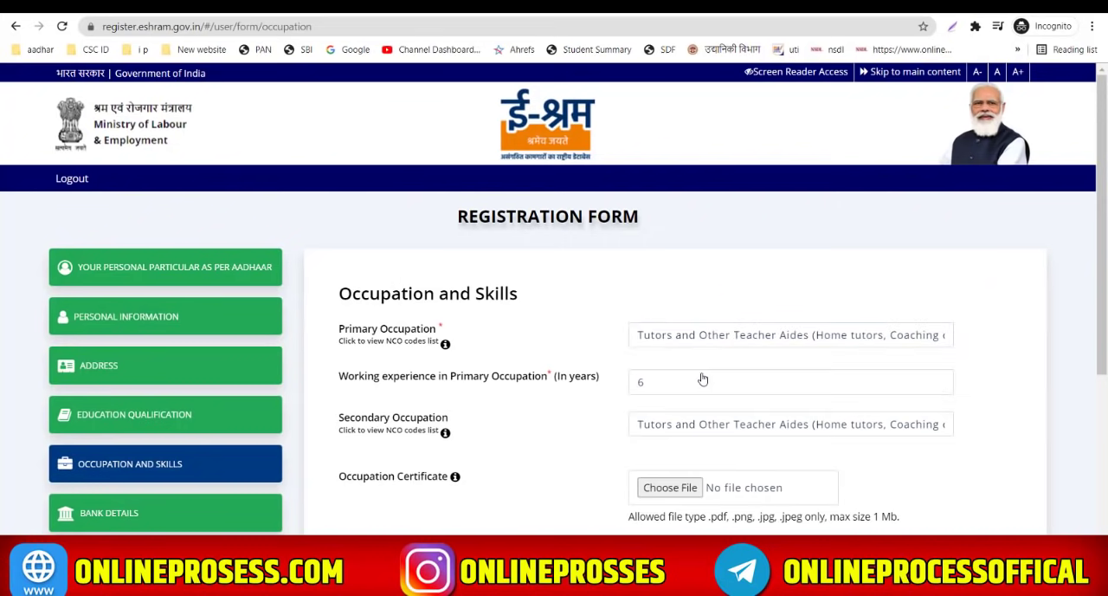
# Clear the secondary occupation in the Occupation and Skills section.
pyautogui.tripleClick(667, 421)
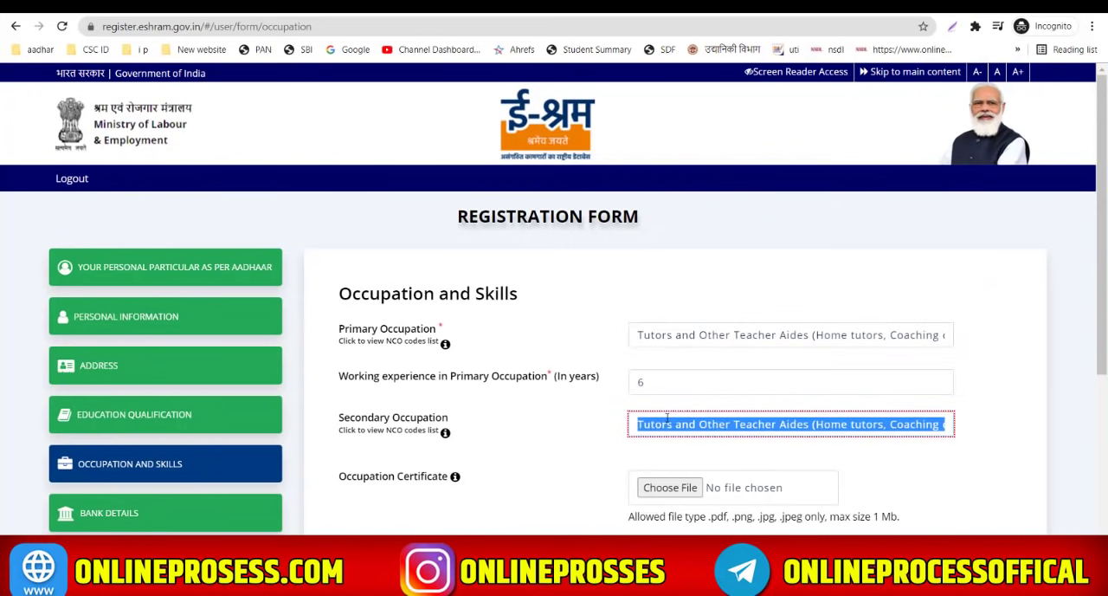
pyautogui.press('BackSpace')
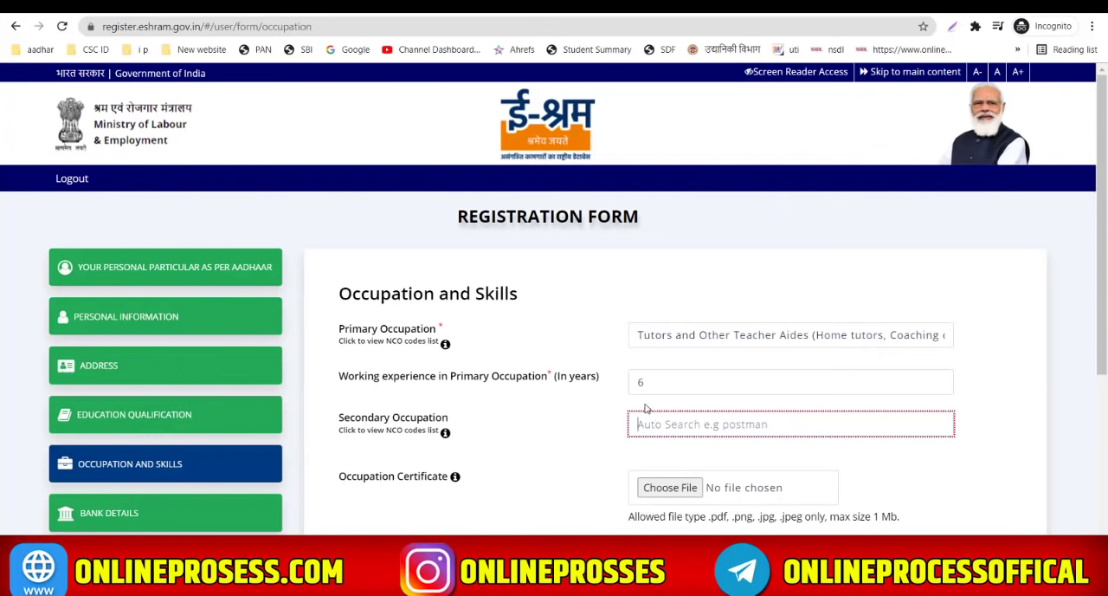
pyautogui.click(573, 372)
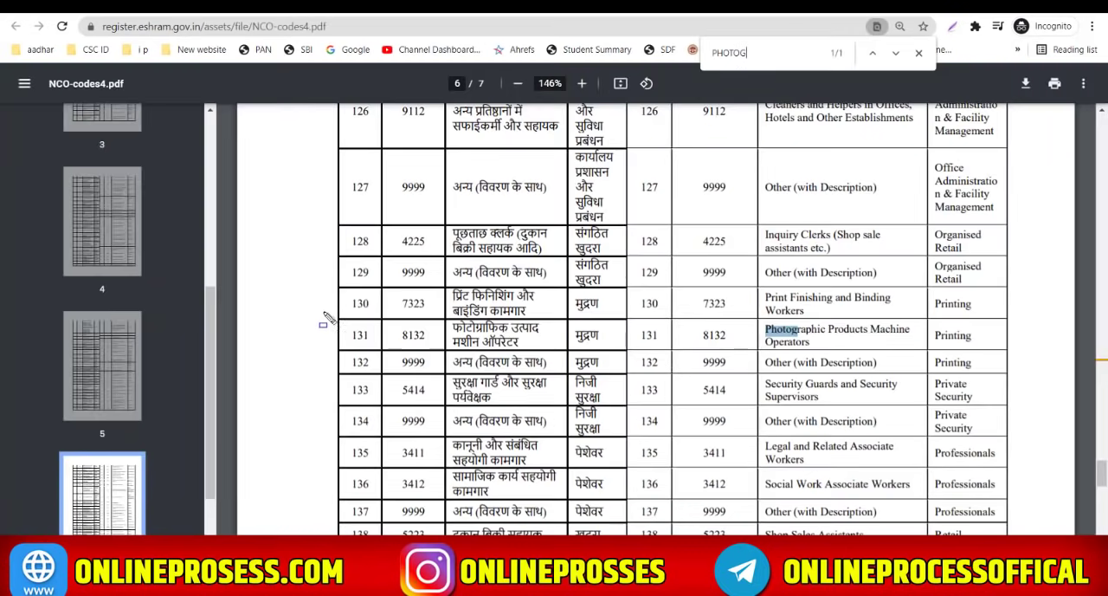
# Find the photography occupation in the NCO codes list and copy its English name "Photographic Products Machine Operators".
pyautogui.moveTo(314, 313)
pyautogui.mouseDown()
pyautogui.moveTo(579, 358)
pyautogui.moveTo(1046, 356)
pyautogui.mouseUp()
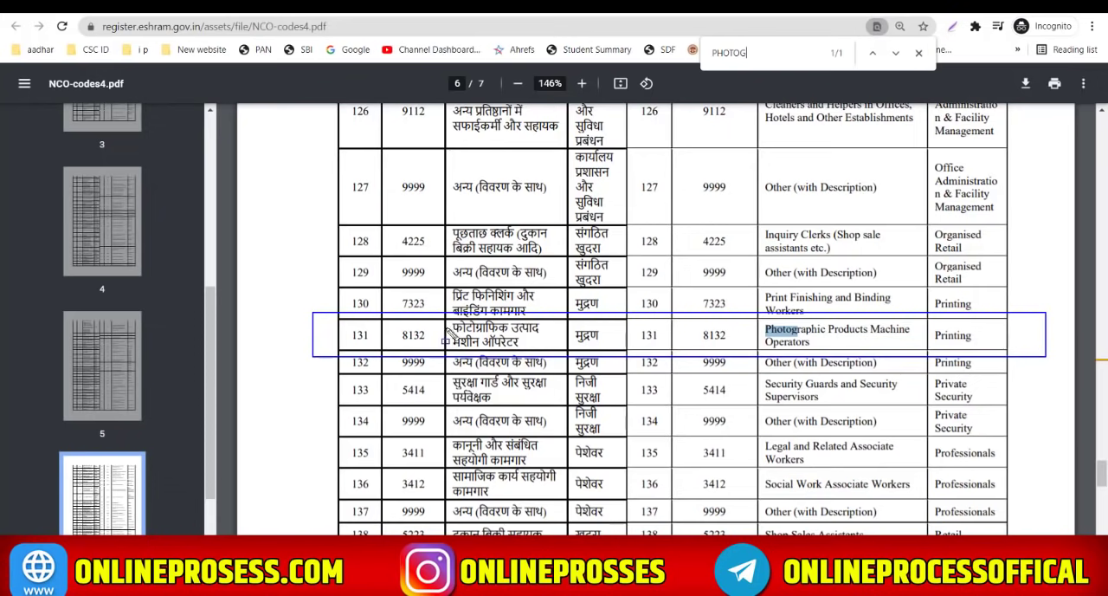
pyautogui.moveTo(440, 321); pyautogui.dragTo(547, 349)
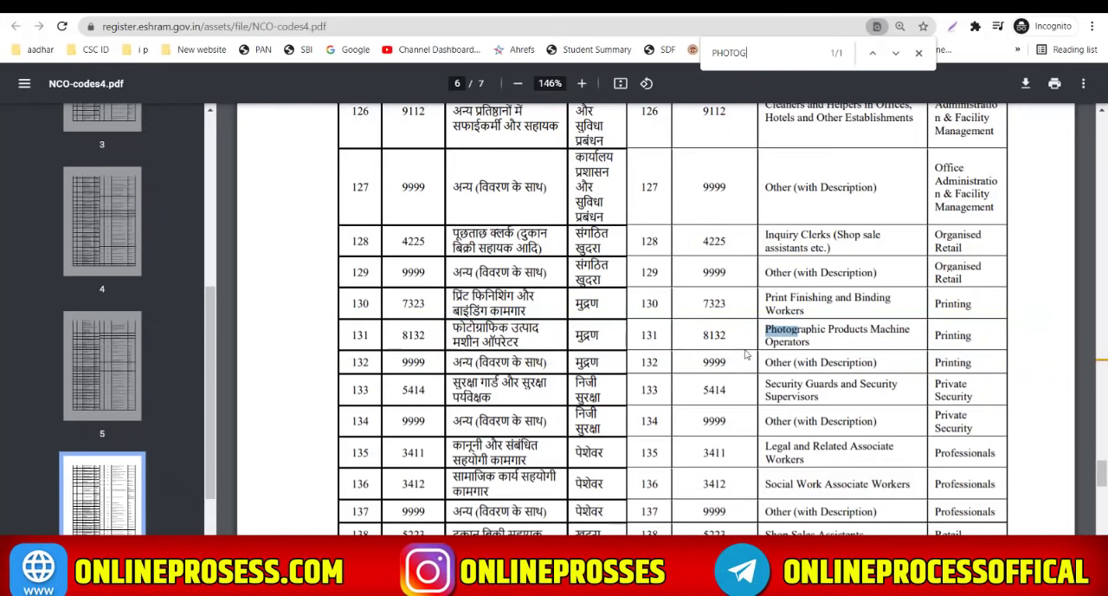
pyautogui.click(764, 330)
pyautogui.moveTo(764, 329); pyautogui.dragTo(816, 342)
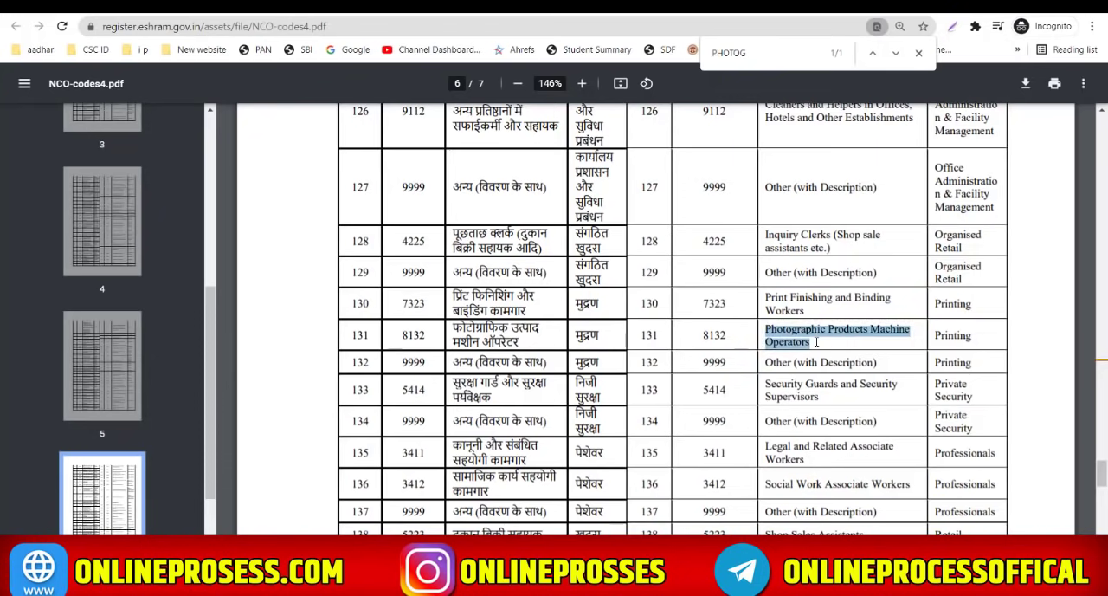
pyautogui.rightClick(798, 335)
pyautogui.click(805, 347)
# Return to the registration form and replace the primary occupation with the suggested entry Photographic Products Machine Operators.
pyautogui.click(286, 6)
pyautogui.tripleClick(638, 336)
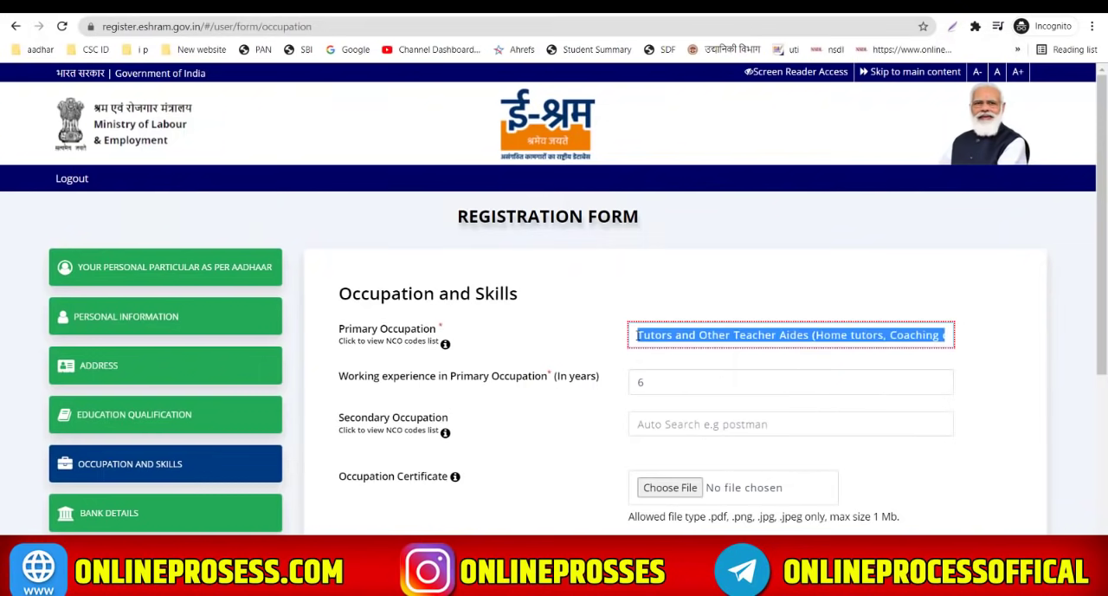
pyautogui.hotkey('ctrl', 'v')
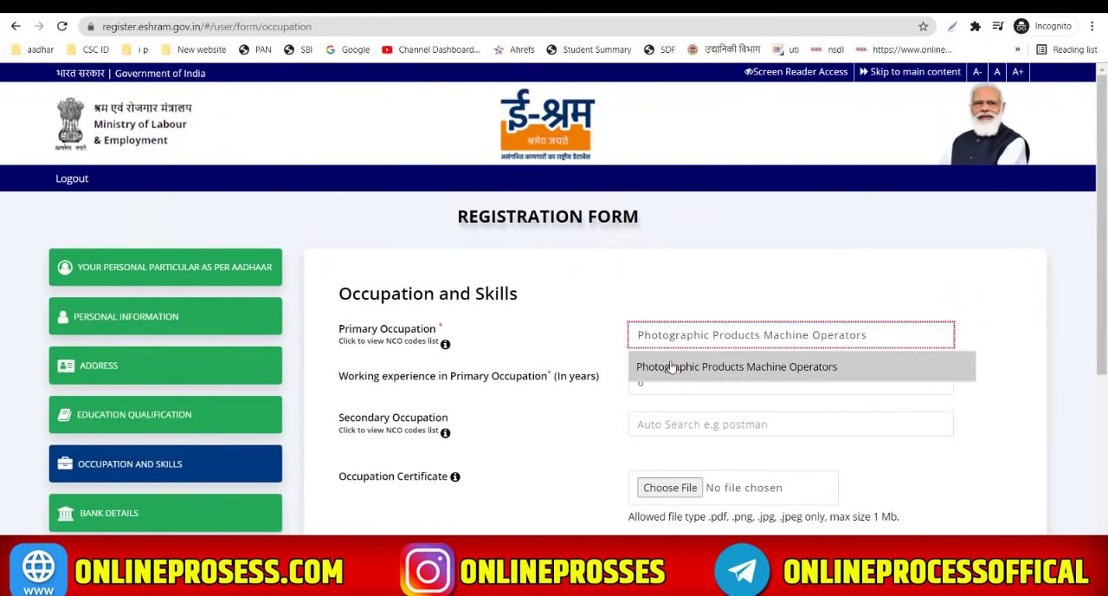
pyautogui.click(676, 367)
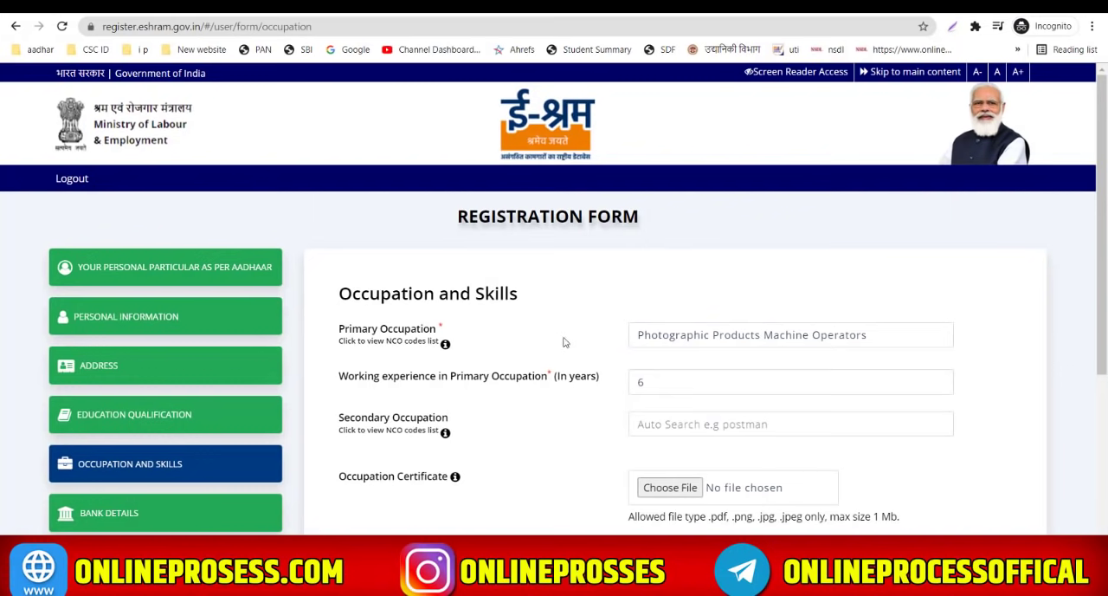
# Check the working experience in the primary occupation and the Secondary Occupation field.
pyautogui.moveTo(438, 377); pyautogui.dragTo(511, 378)
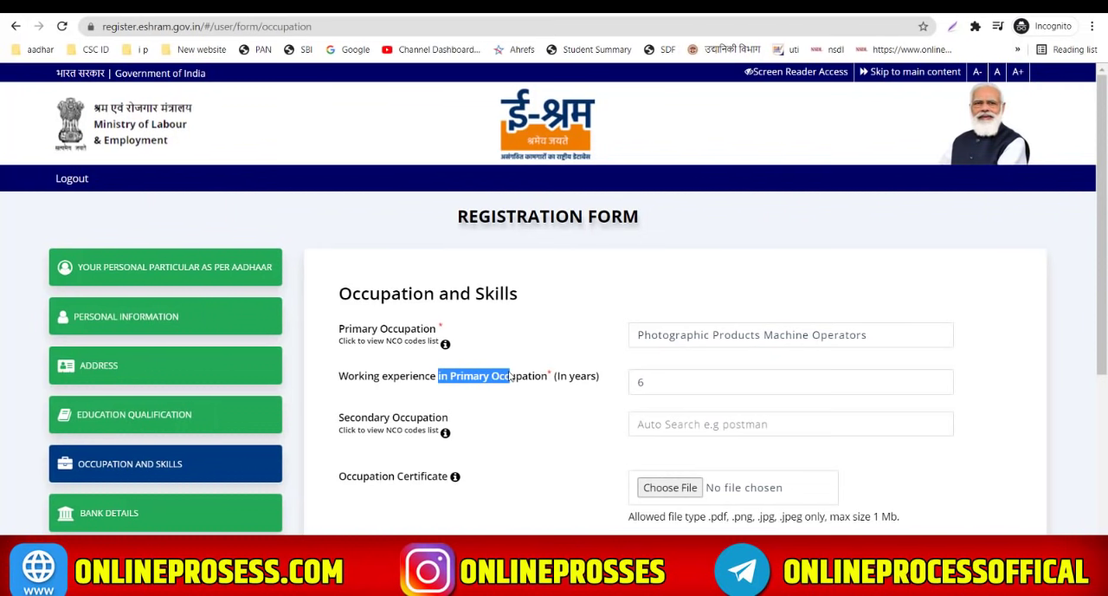
pyautogui.click(685, 382)
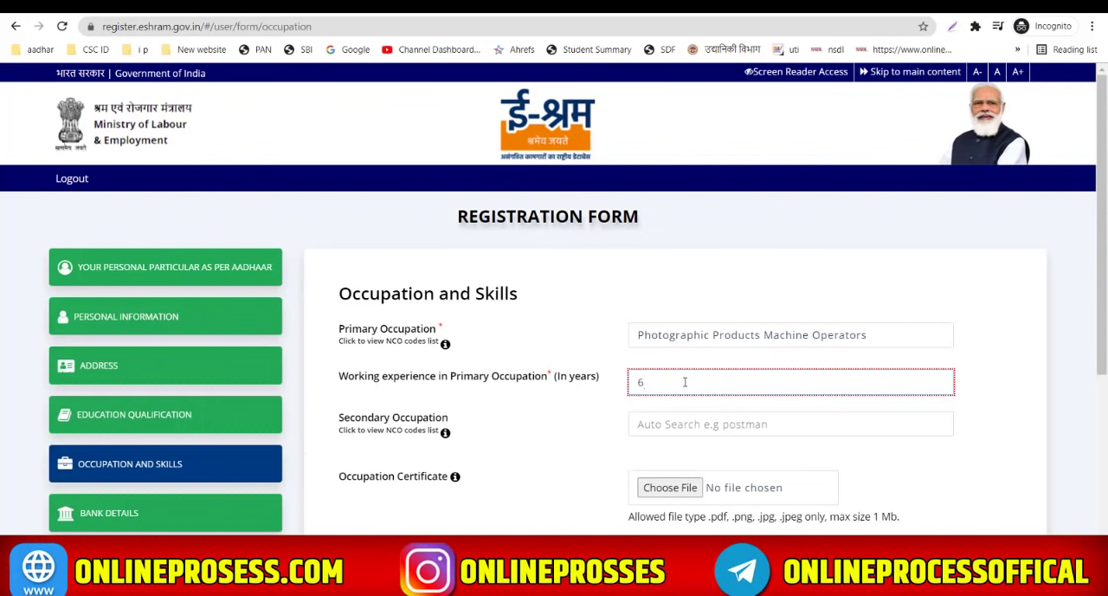
pyautogui.scroll(-1, 680, 380)
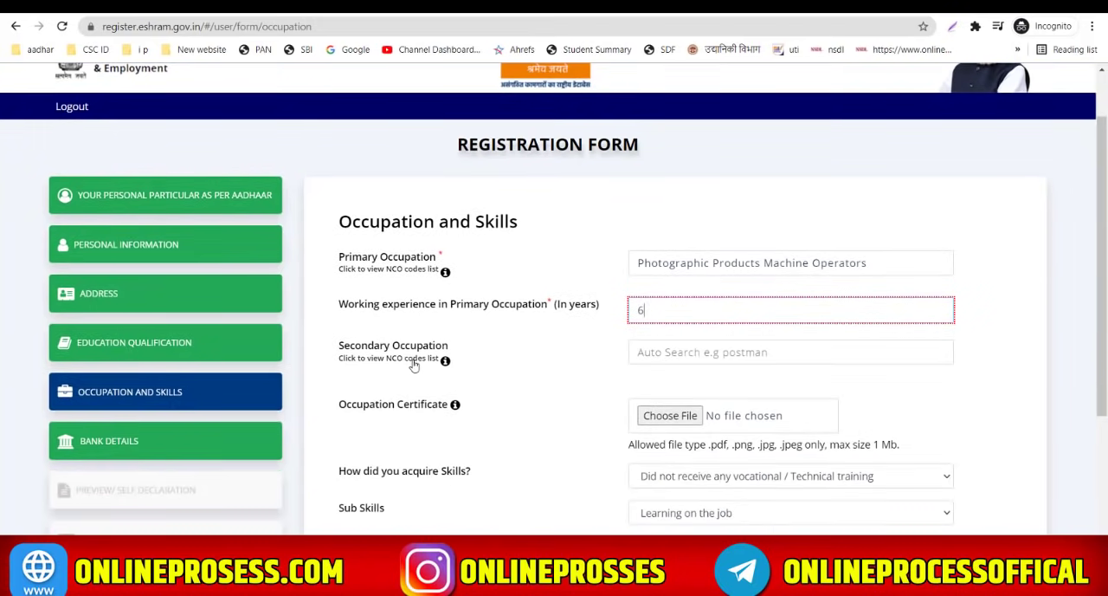
pyautogui.moveTo(376, 346); pyautogui.dragTo(435, 347)
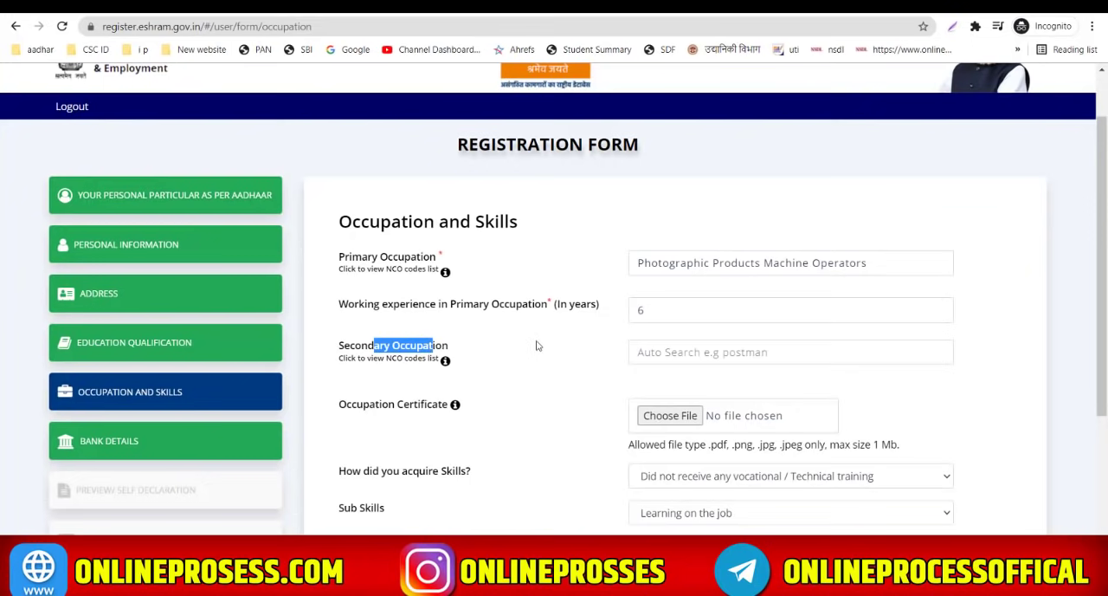
pyautogui.click(502, 344)
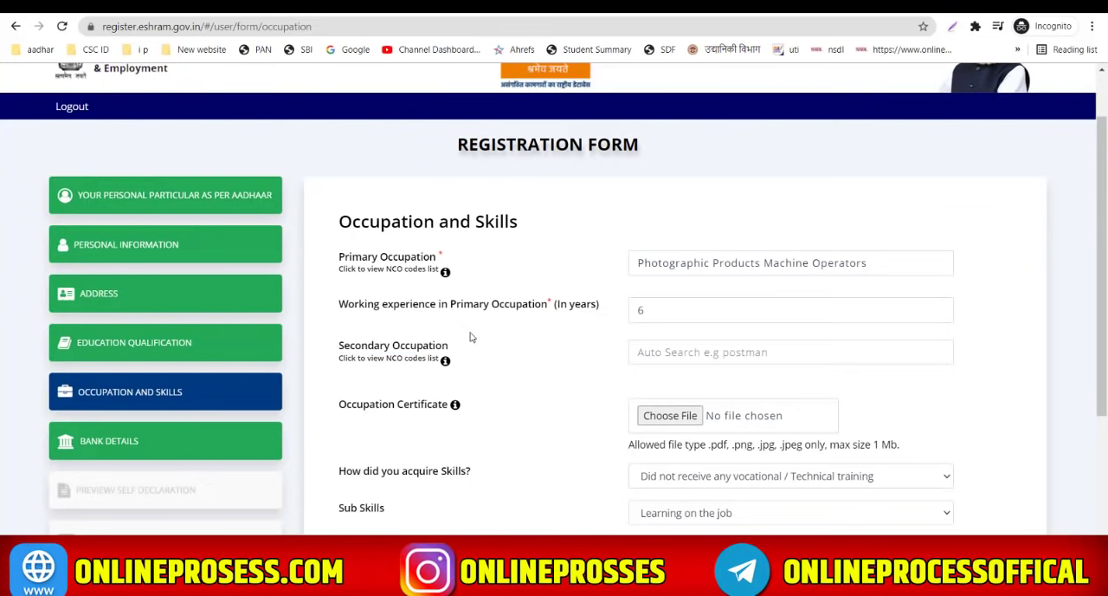
# Set how skills were acquired to "Did not receive any vocational / Technical training" and Sub Skills to "Learning on the job".
pyautogui.scroll(-1, 471, 340)
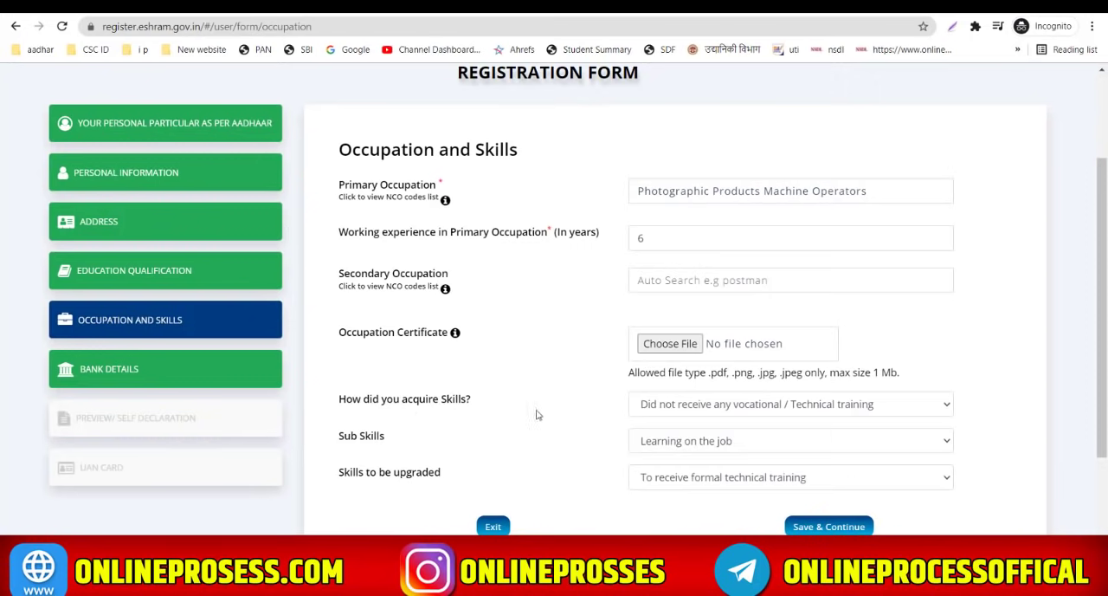
pyautogui.click(691, 405)
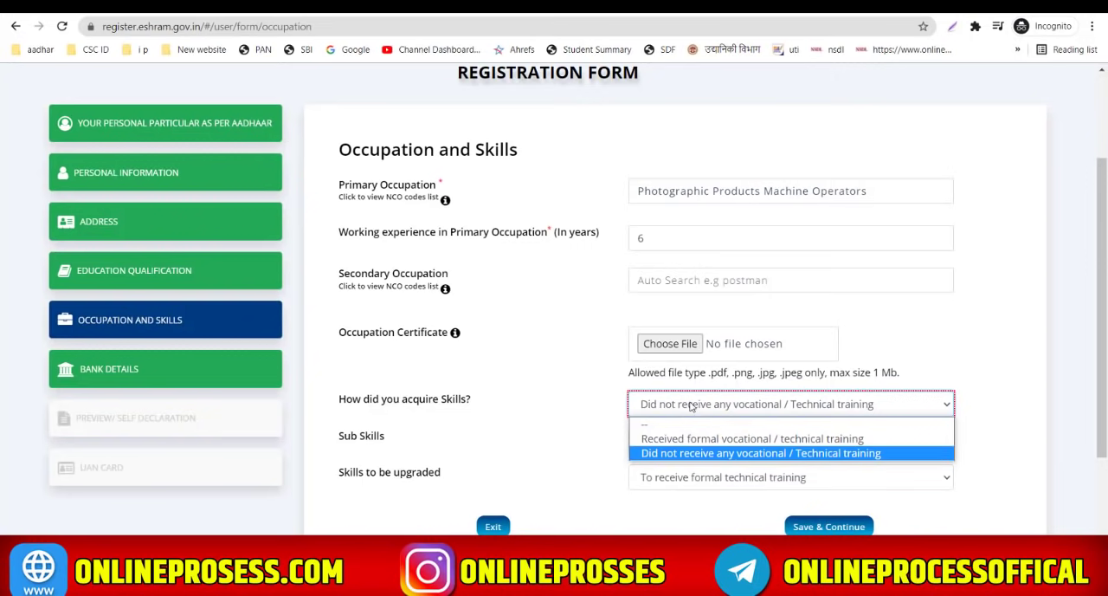
pyautogui.click(705, 452)
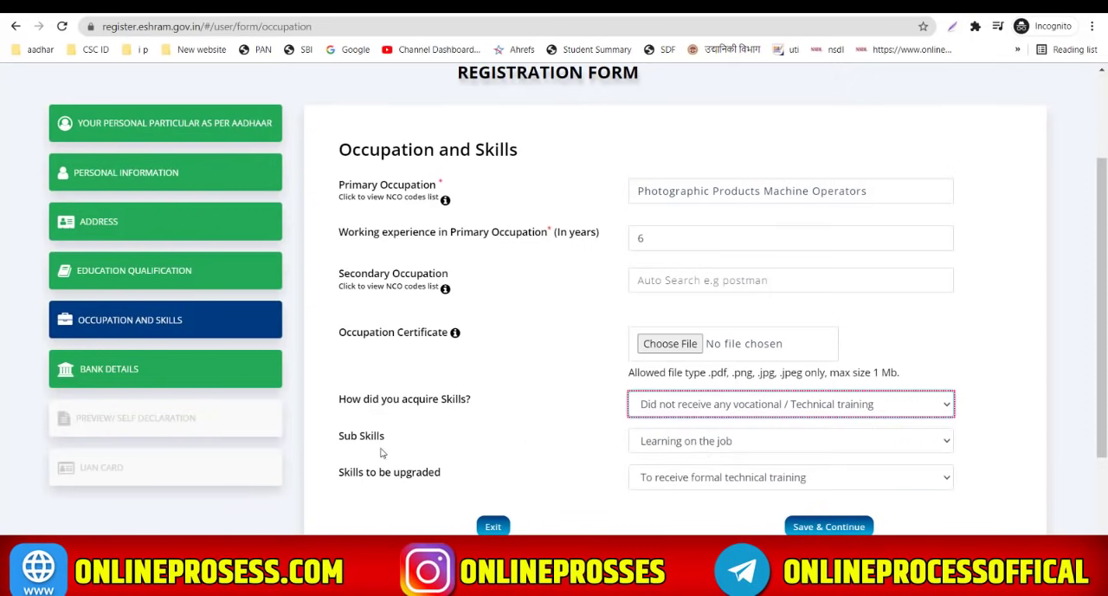
pyautogui.click(690, 444)
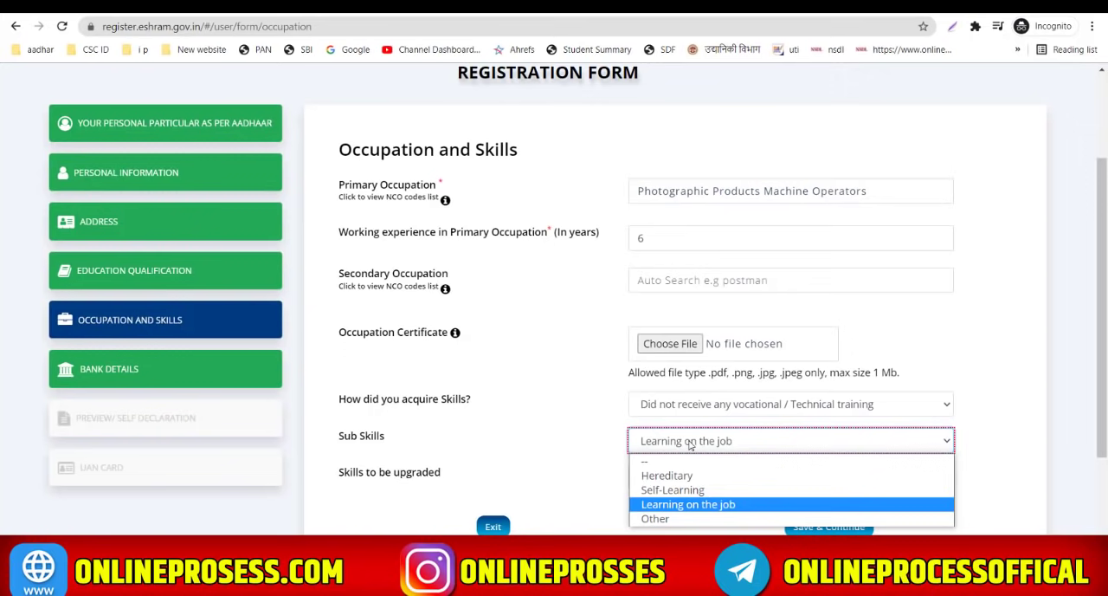
pyautogui.click(710, 509)
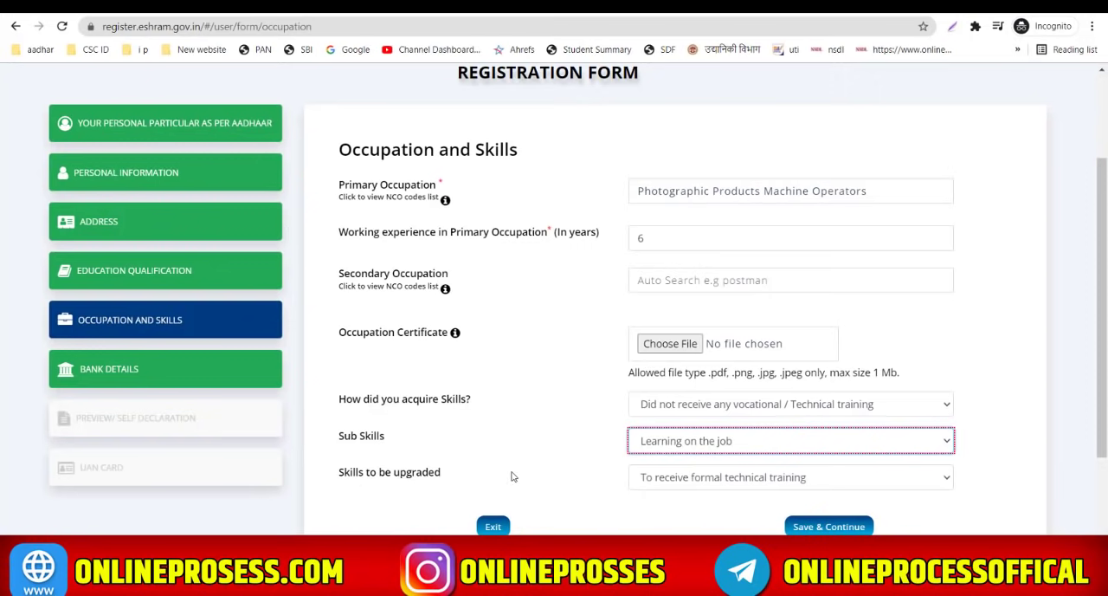
# Set the skills to be upgraded to "To receive formal technical training" and save the occupation section to continue to the bank details.
pyautogui.click(783, 478)
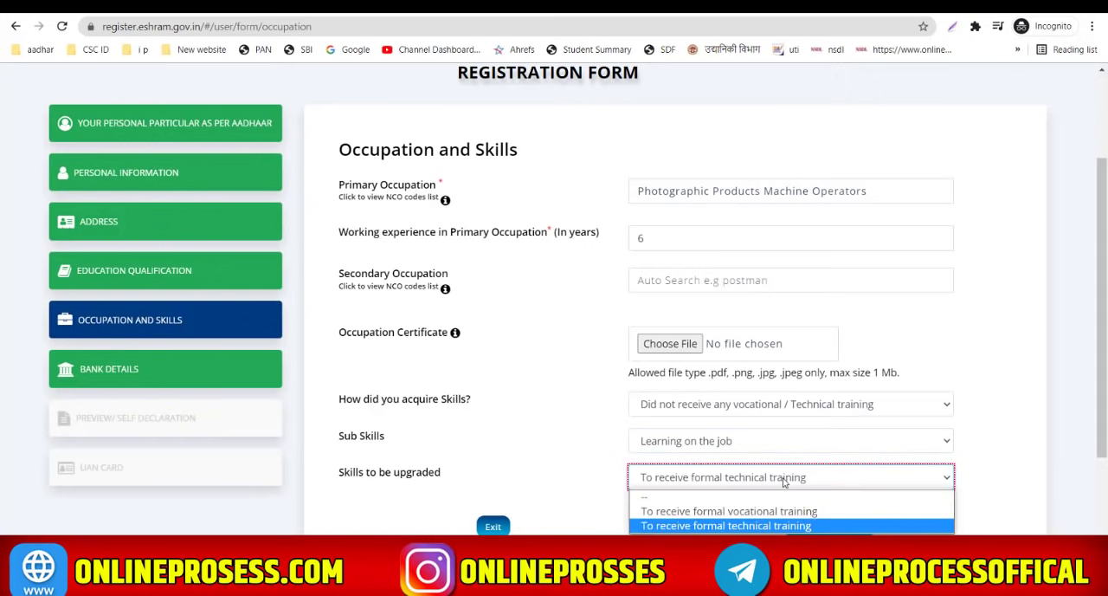
pyautogui.click(786, 525)
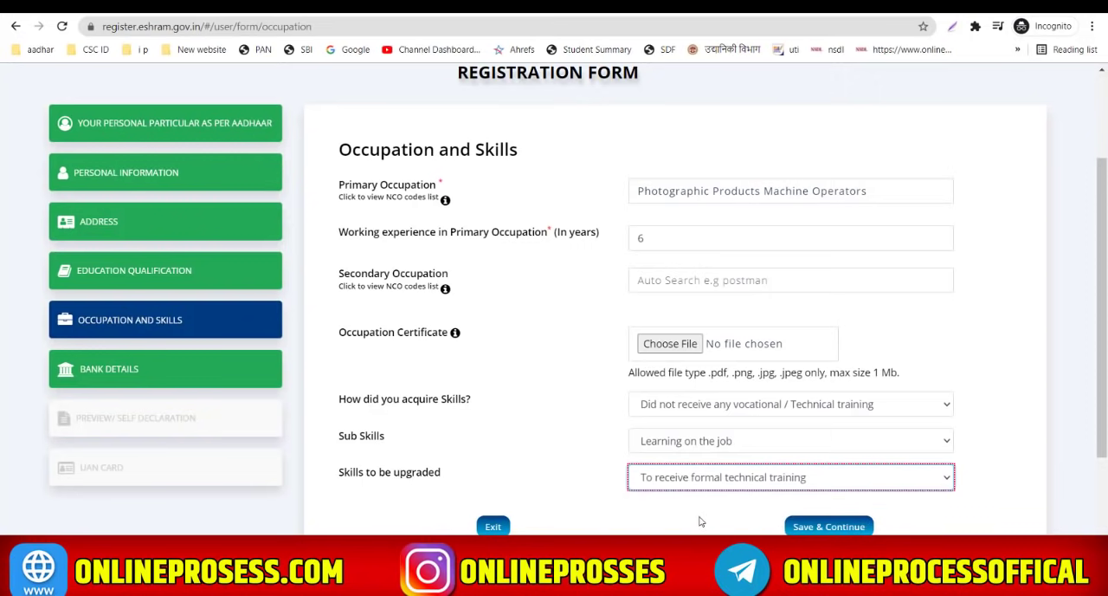
pyautogui.click(822, 528)
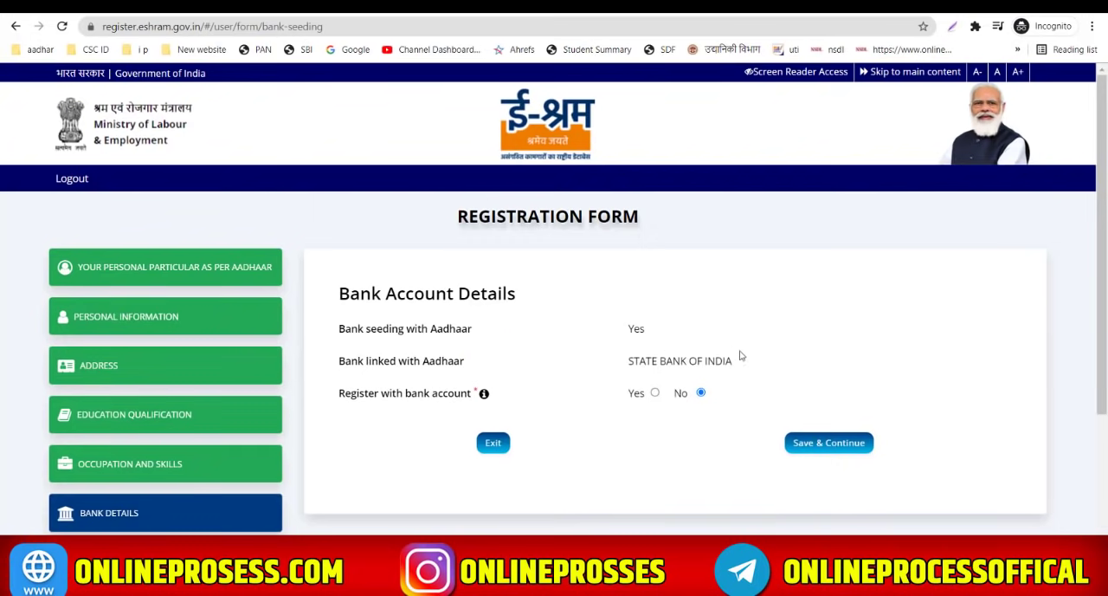
# Choose Yes for registering with a bank account and review the required account number, confirmation, holder name and IFSC code fields.
pyautogui.moveTo(715, 360); pyautogui.dragTo(587, 326)
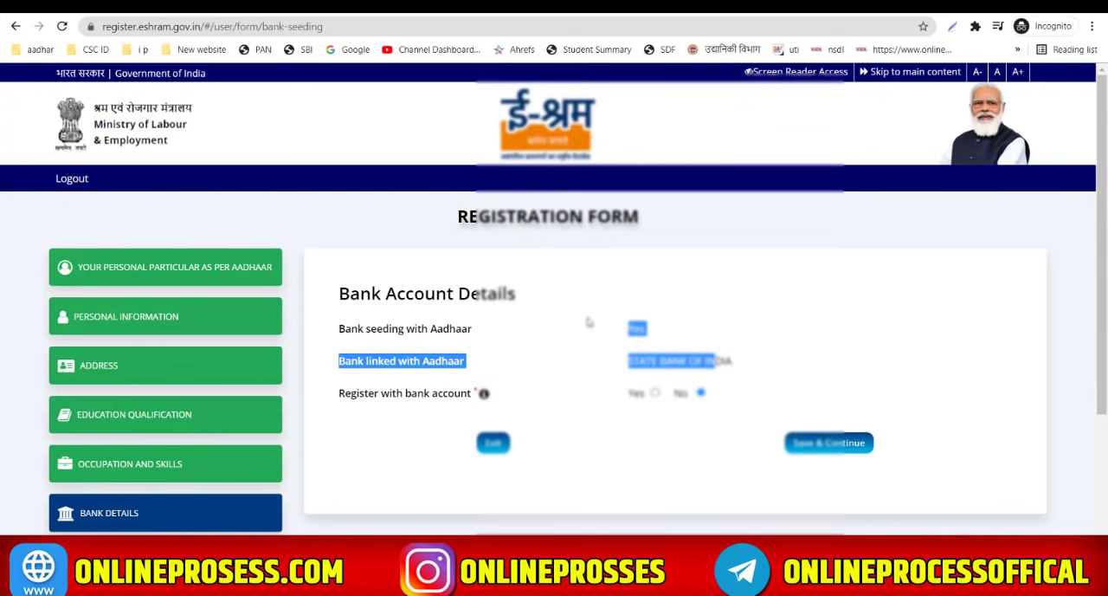
pyautogui.click(587, 322)
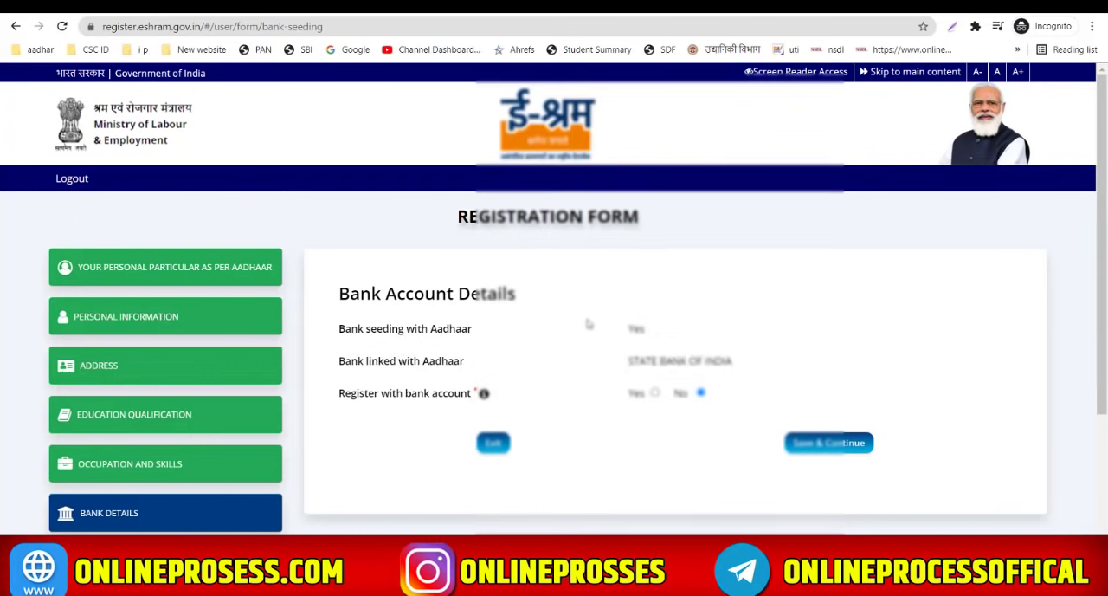
pyautogui.click(656, 393)
pyautogui.scroll(-2, 656, 393)
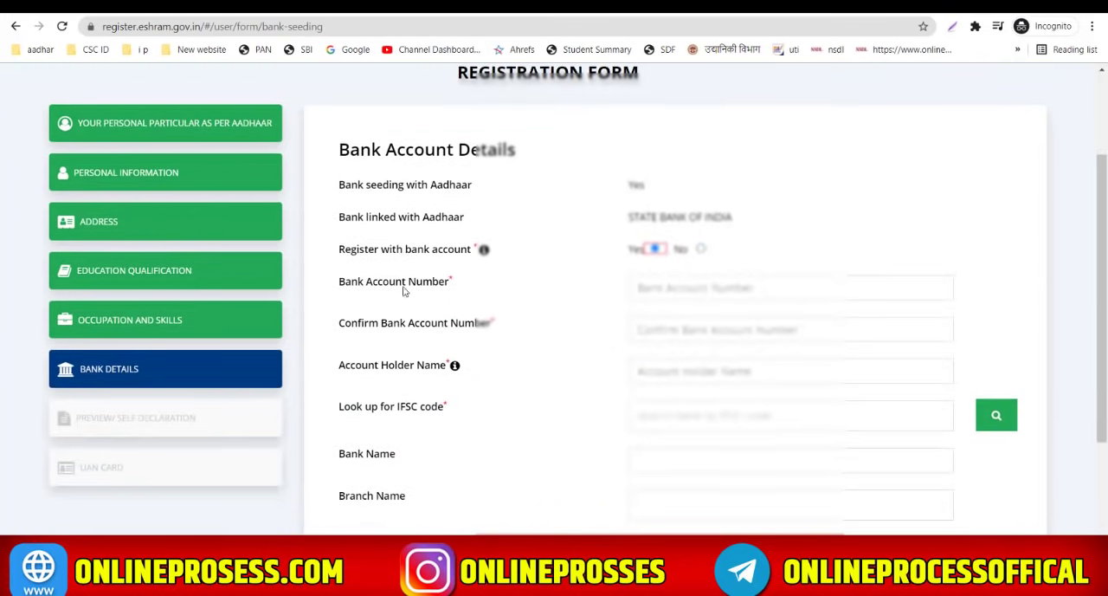
pyautogui.moveTo(403, 284); pyautogui.dragTo(487, 287)
pyautogui.moveTo(419, 323); pyautogui.dragTo(495, 323)
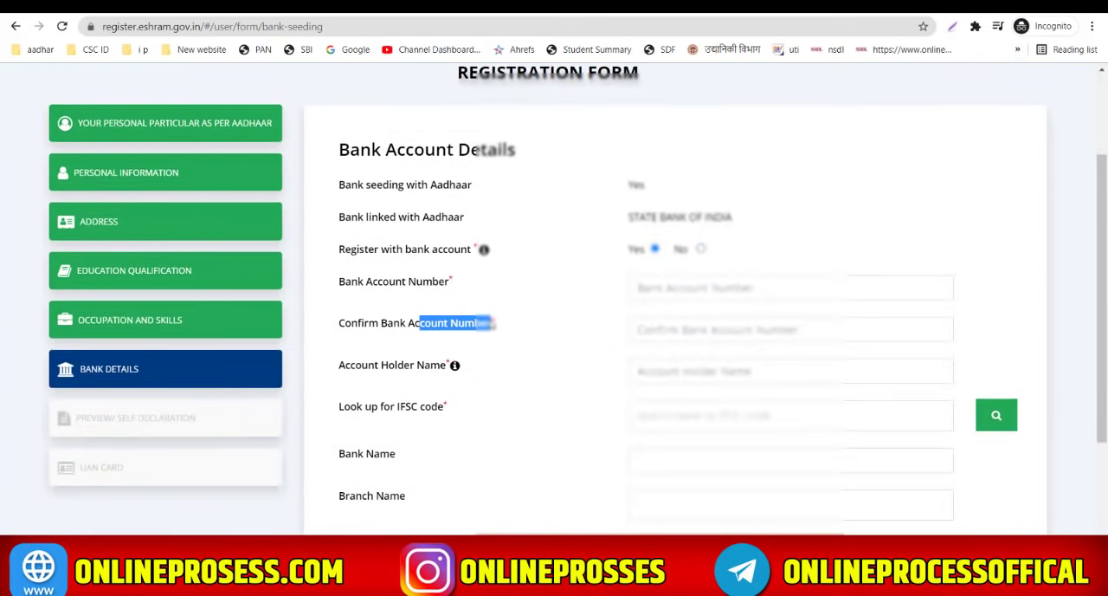
pyautogui.moveTo(389, 367); pyautogui.dragTo(438, 374)
pyautogui.moveTo(378, 413); pyautogui.dragTo(420, 413)
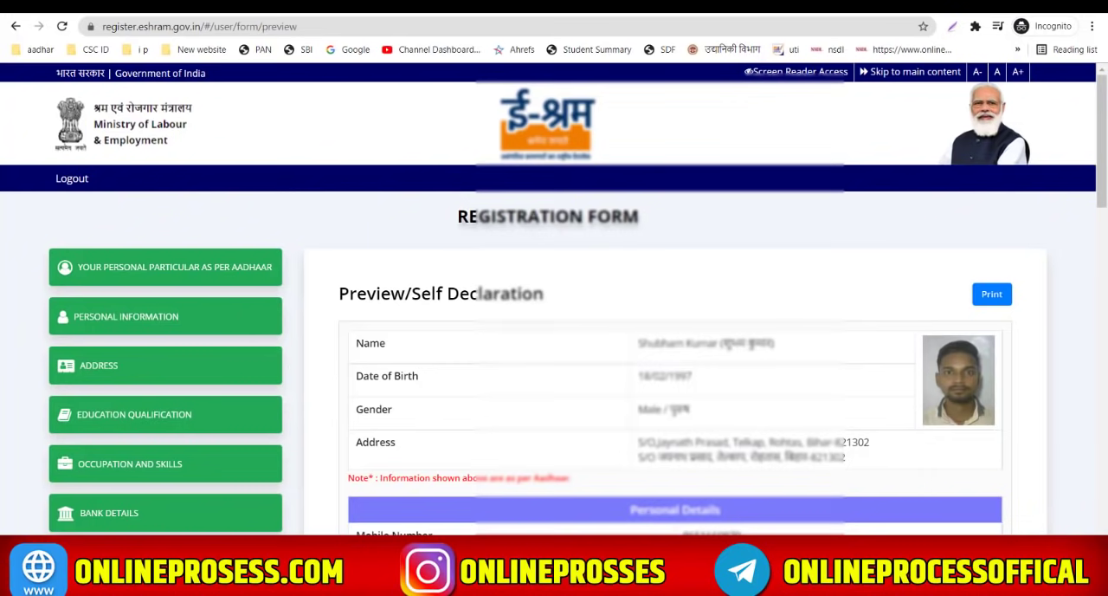
# Review the preview of the registration details, accept the self-declaration undertaking and submit the form.
pyautogui.scroll(-8, 675, 346)
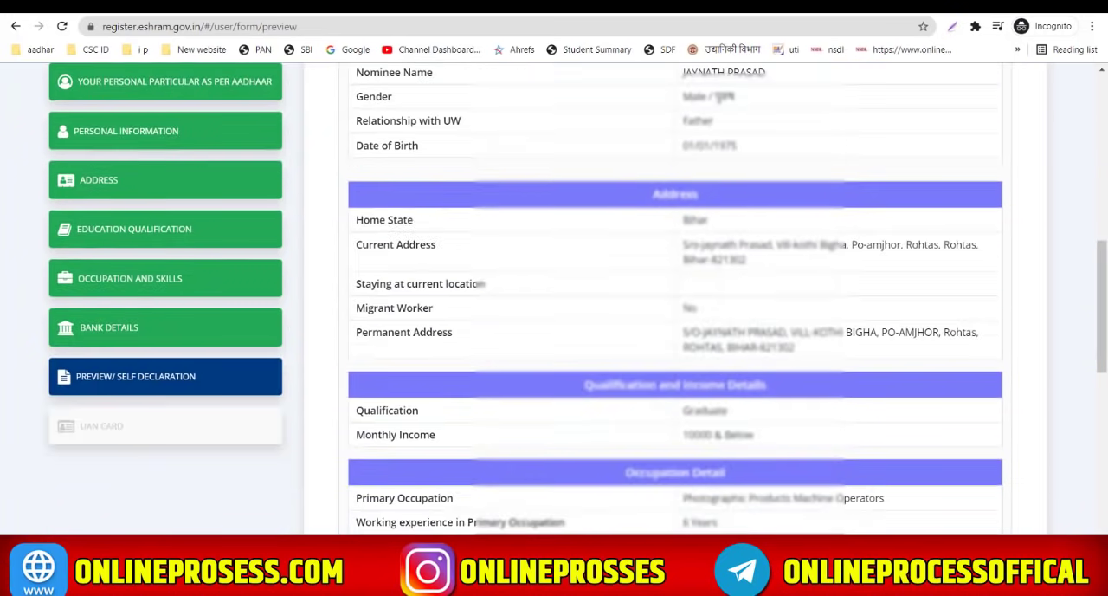
pyautogui.scroll(-10, 314, 308)
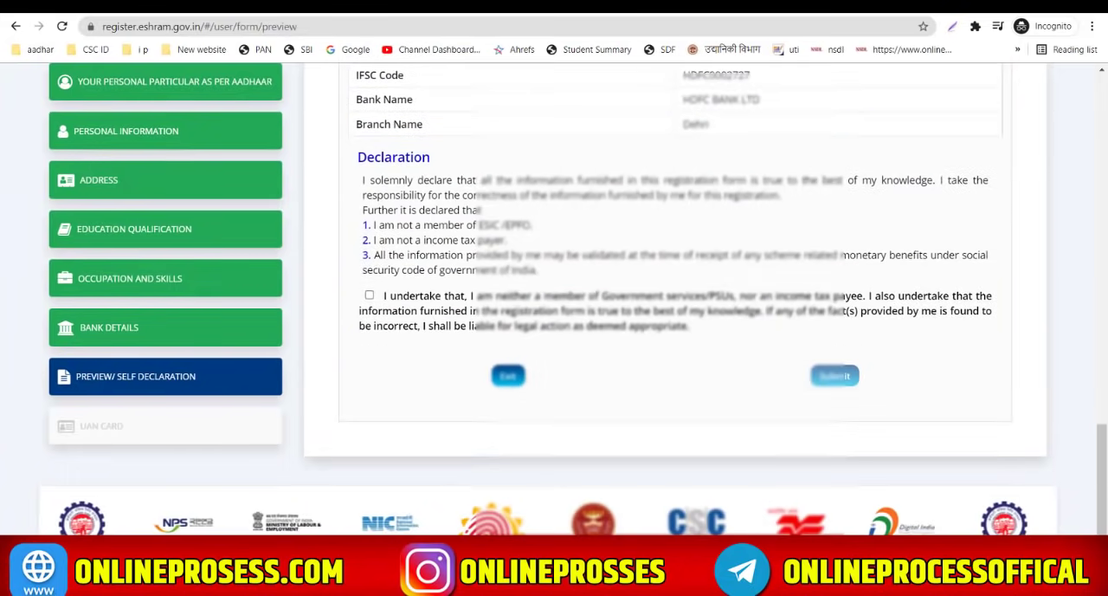
pyautogui.click(369, 295)
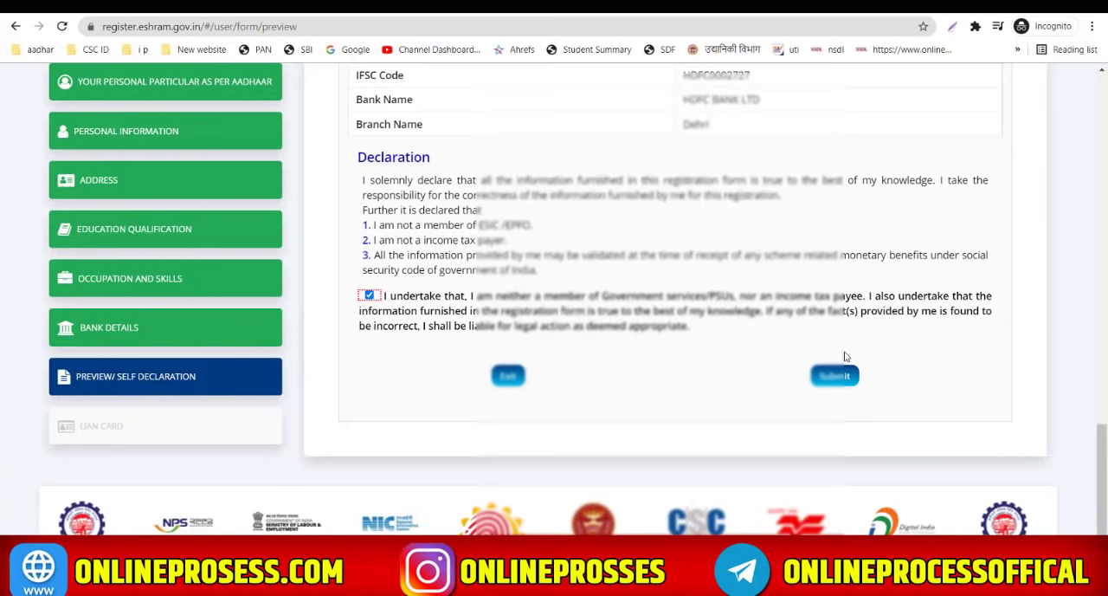
pyautogui.scroll(-1, 846, 356)
pyautogui.click(838, 327)
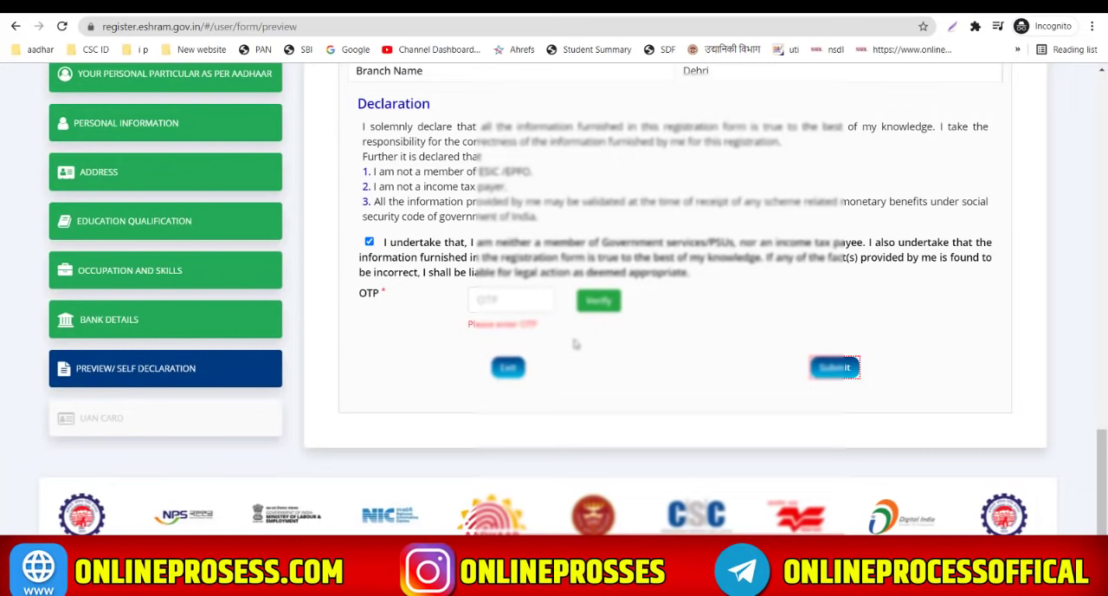
# Enter the OTP under the declaration, verify it and submit the registration.
pyautogui.click(535, 301)
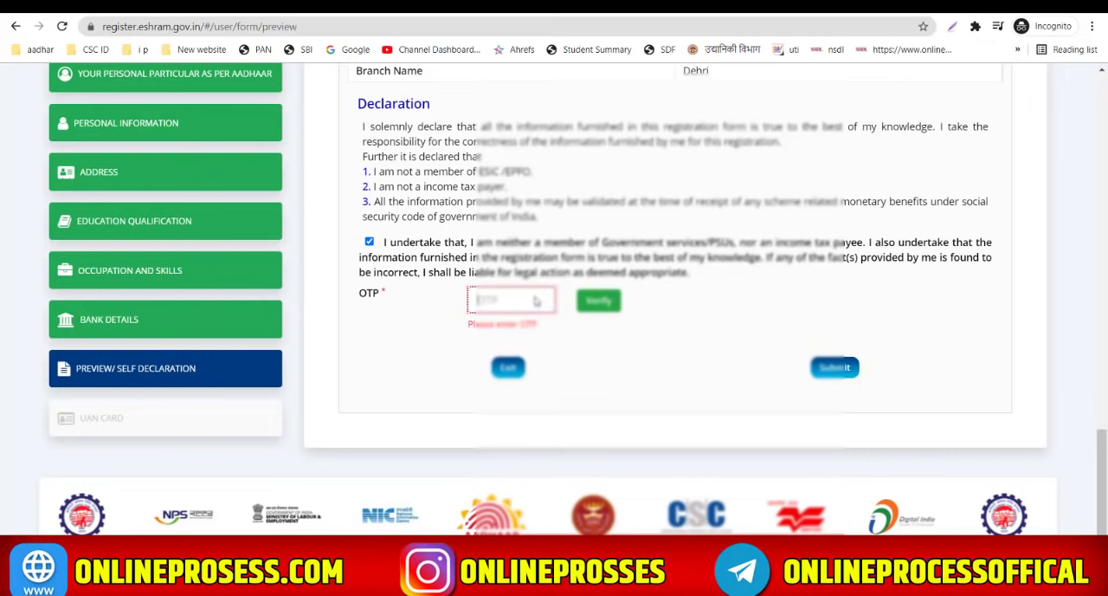
pyautogui.click(600, 307)
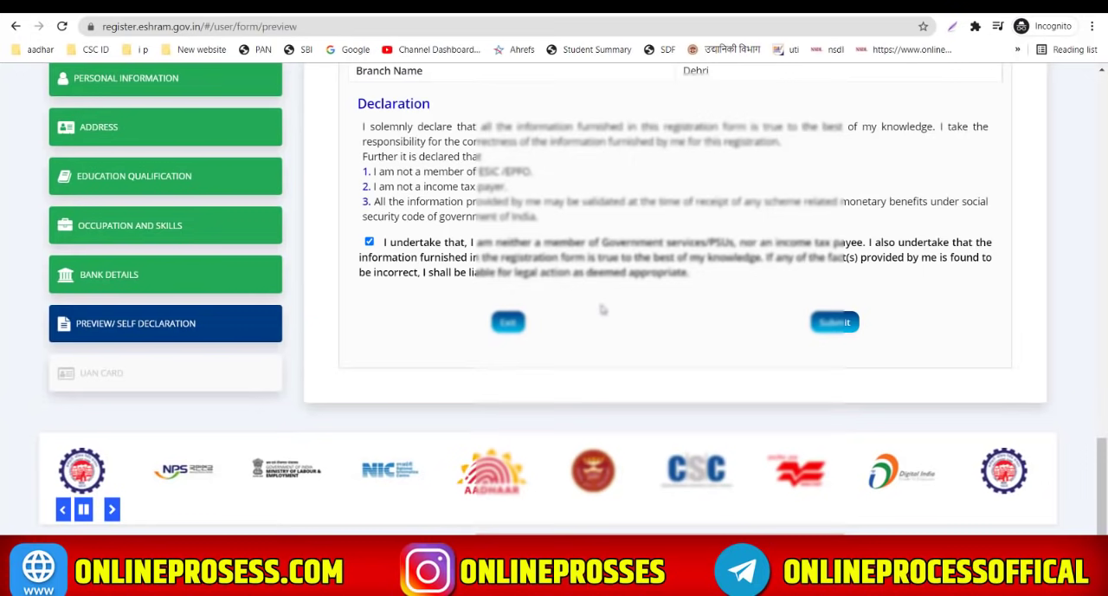
pyautogui.click(828, 326)
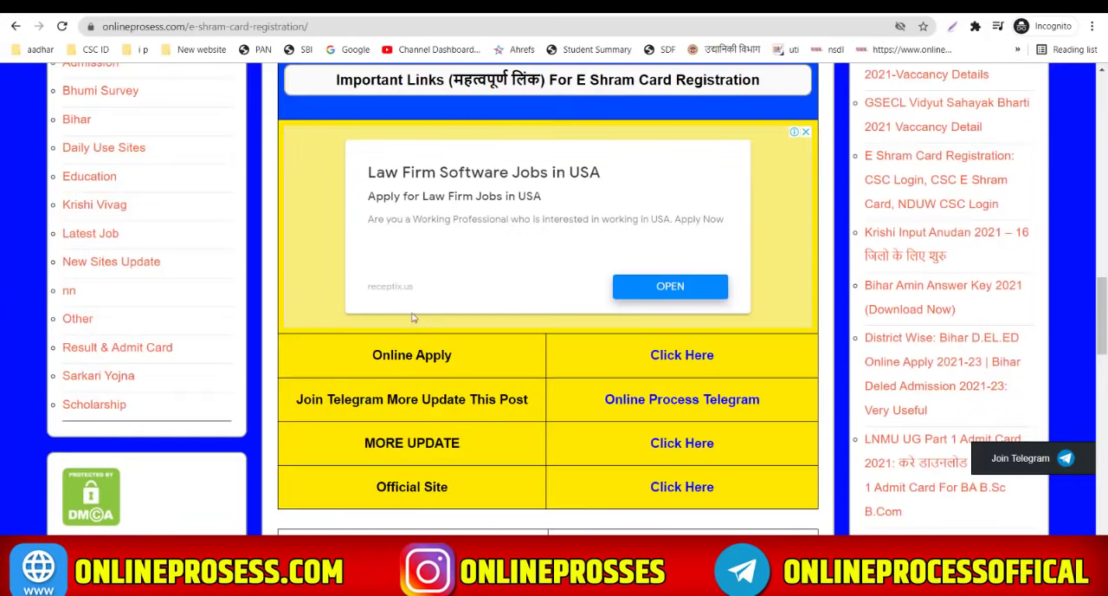
pyautogui.scroll(-2, 435, 355)
pyautogui.scroll(1, 435, 355)
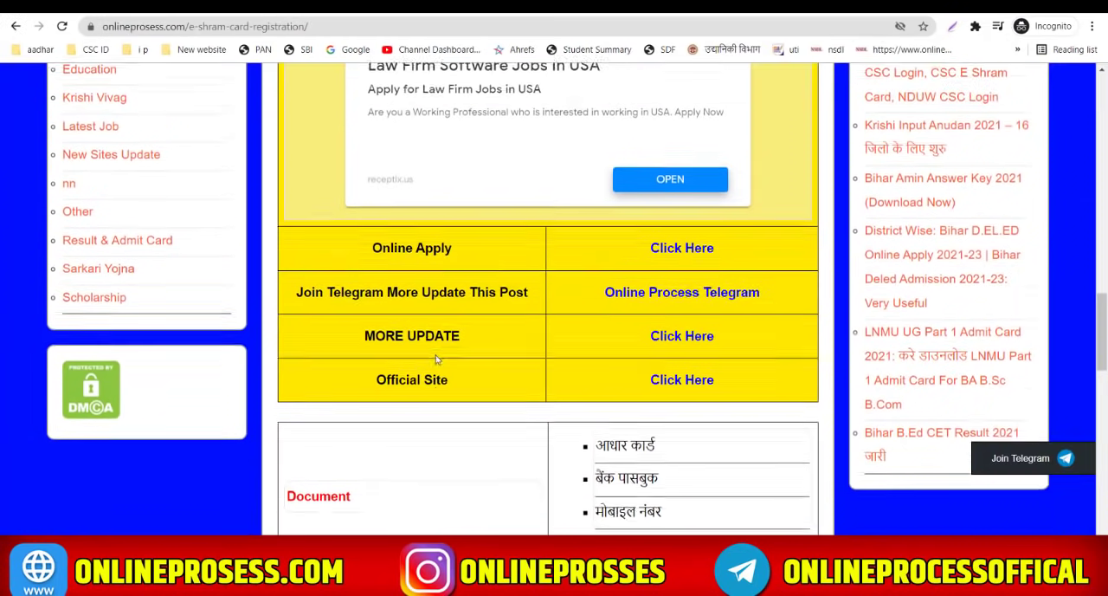